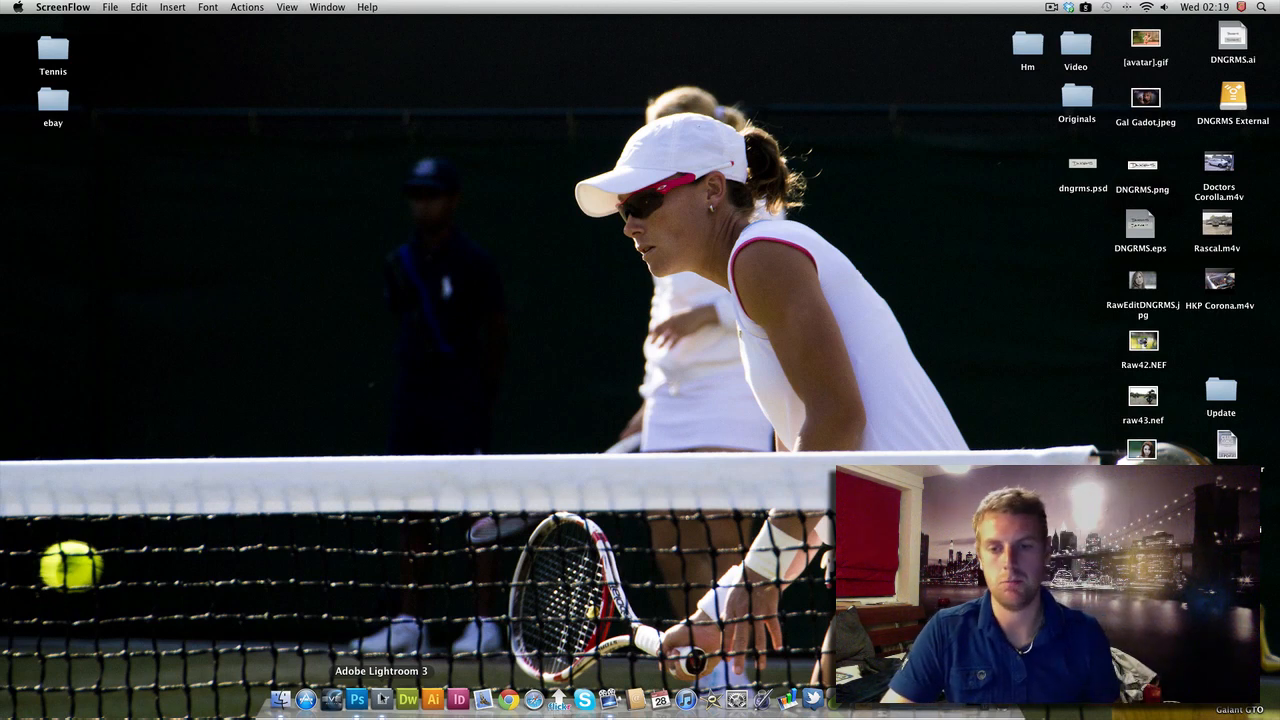
# Step: Switch to Lightroom and examine the portrait's skin, eyes, nose and lips up close
pyautogui.click(382, 699)
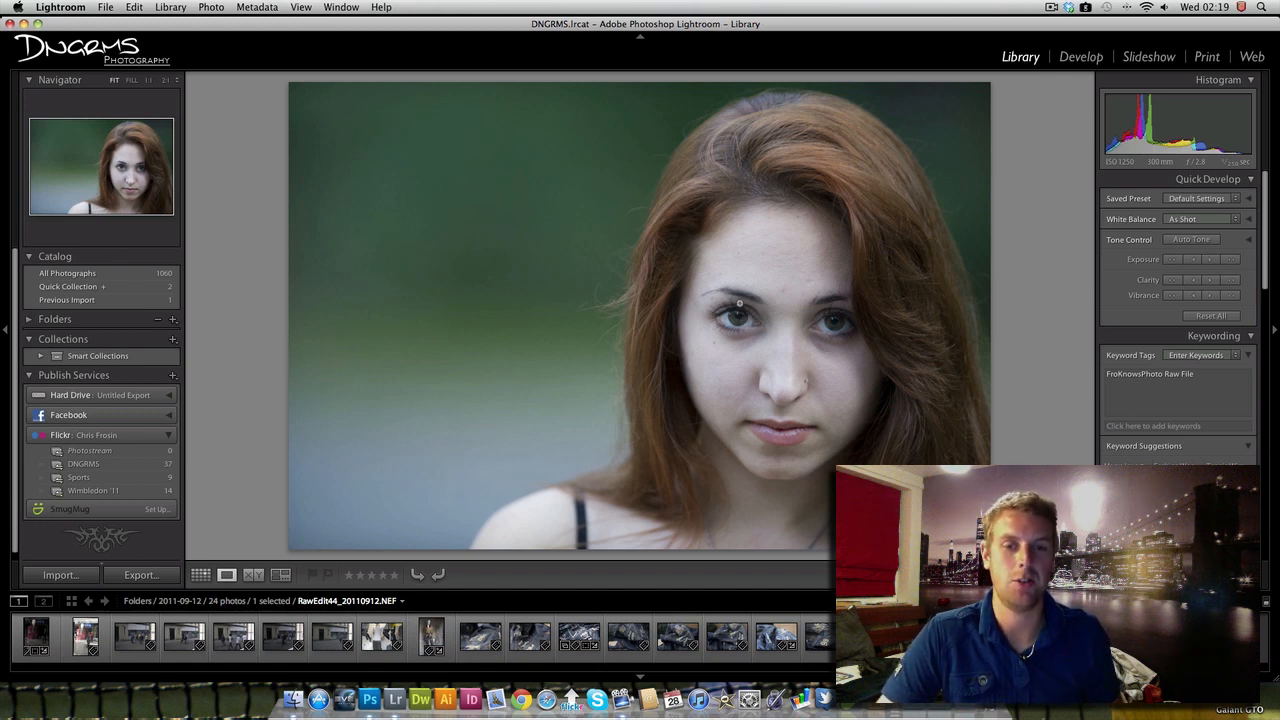
pyautogui.click(788, 305)
pyautogui.moveTo(607, 395); pyautogui.dragTo(608, 100)
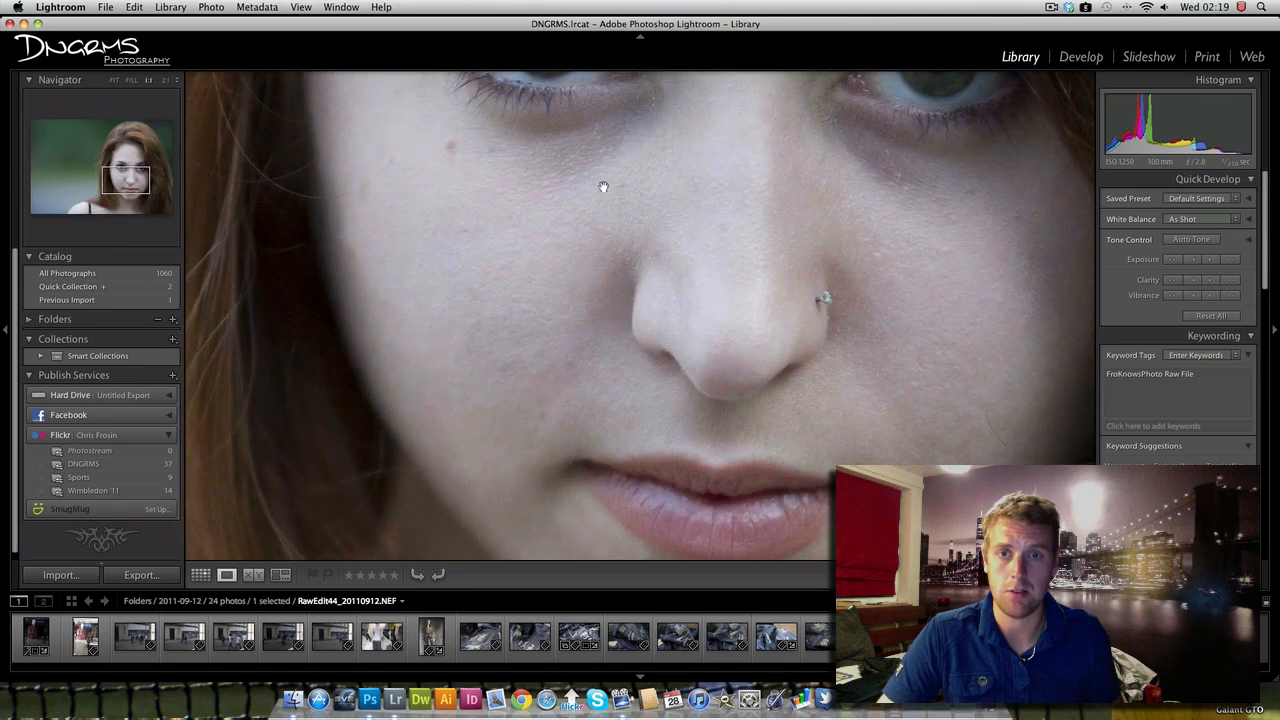
pyautogui.moveTo(791, 288); pyautogui.dragTo(605, 286)
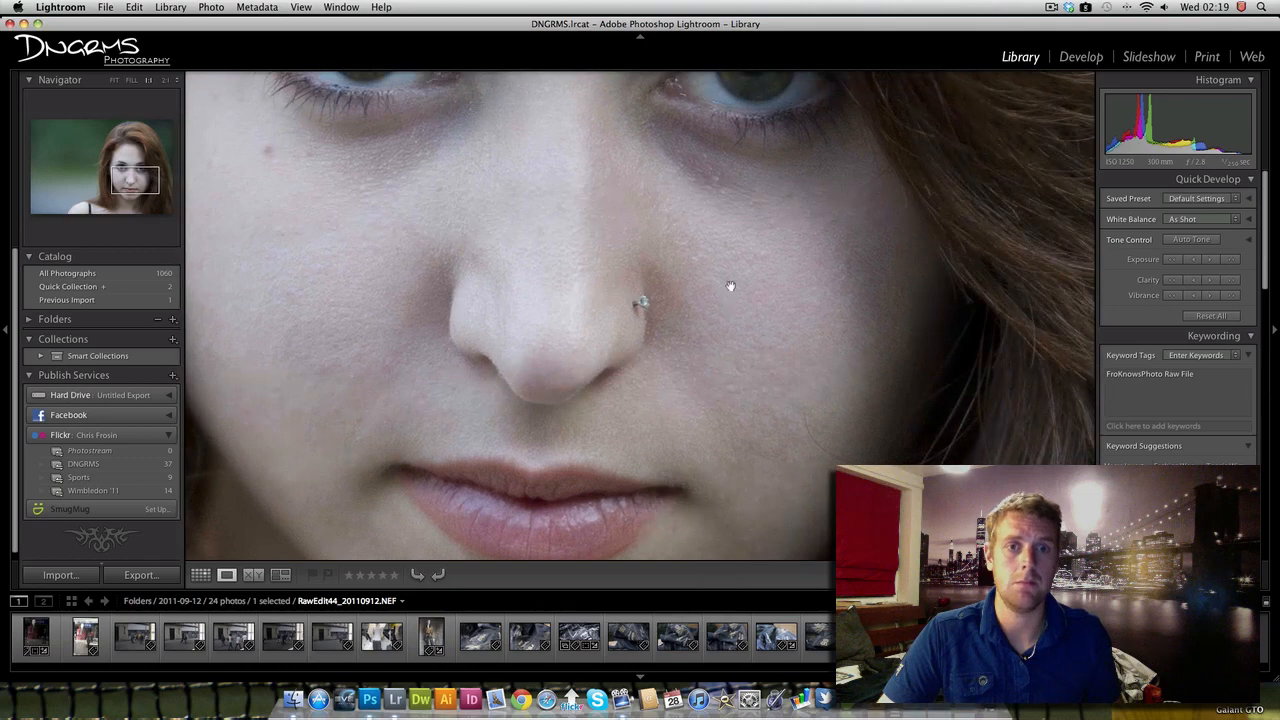
pyautogui.moveTo(429, 239); pyautogui.dragTo(614, 357)
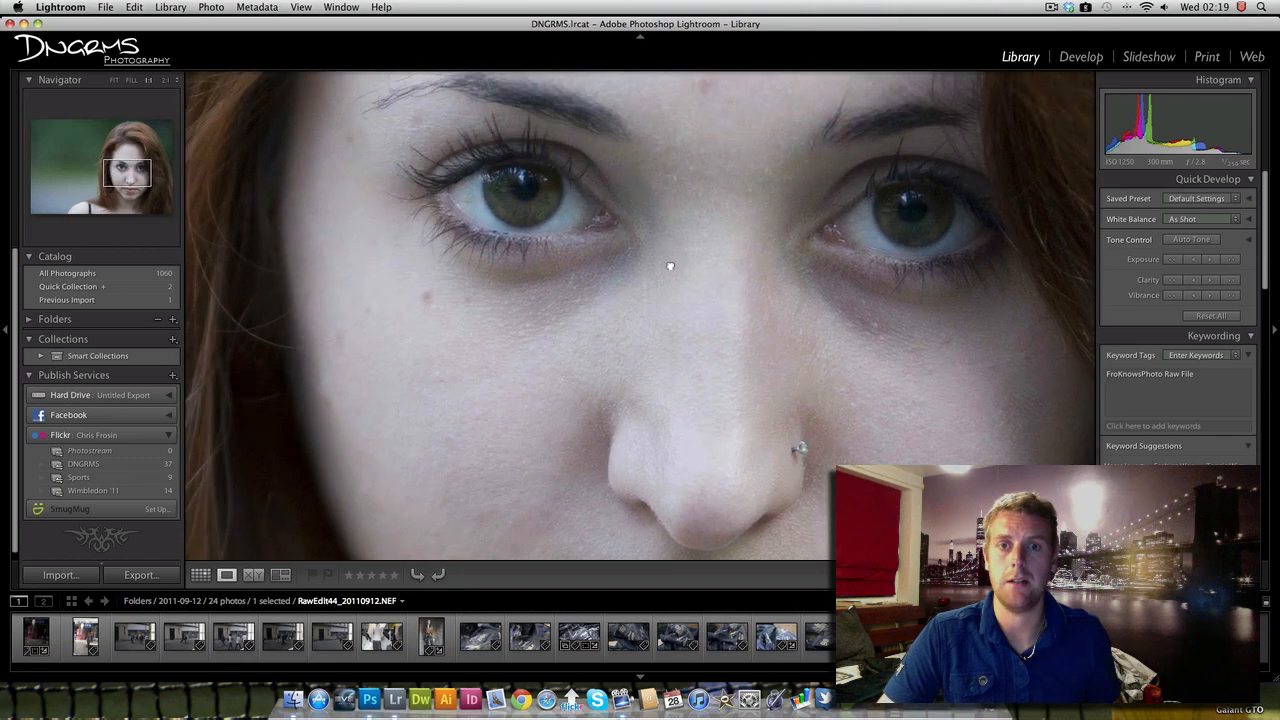
pyautogui.moveTo(671, 266); pyautogui.dragTo(692, 135)
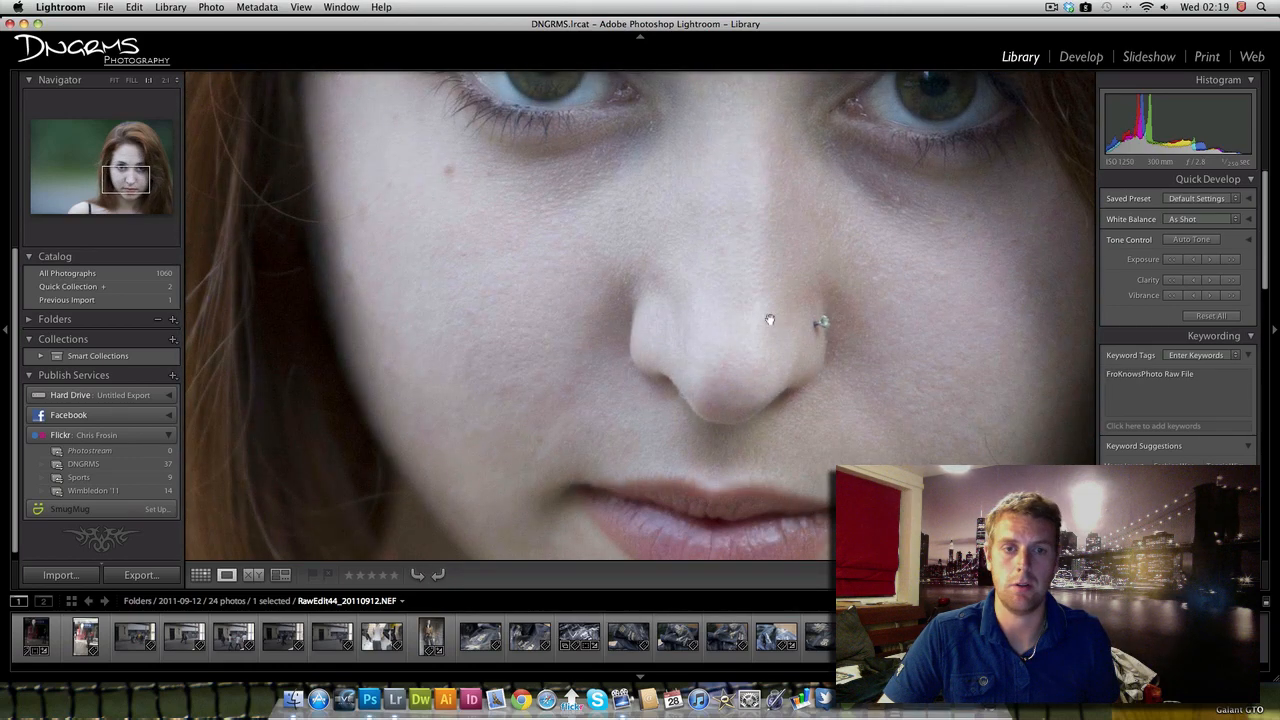
pyautogui.click(752, 320)
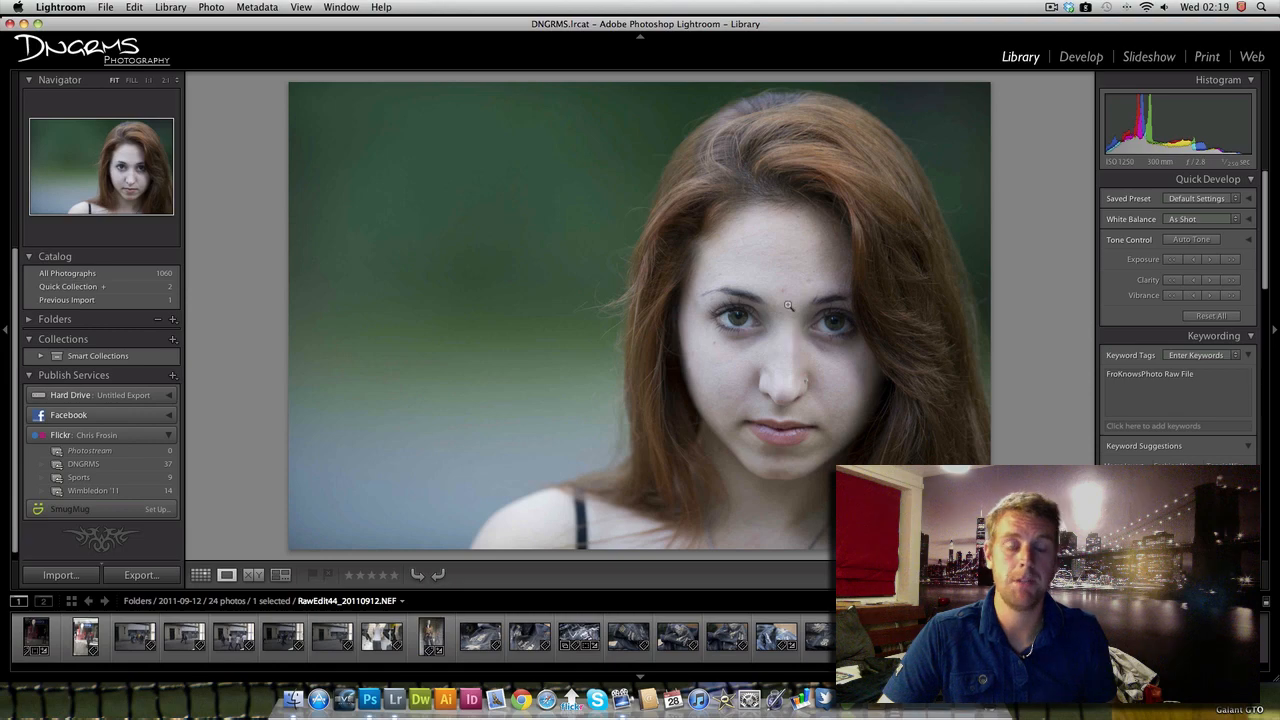
pyautogui.click(789, 352)
pyautogui.moveTo(634, 394); pyautogui.dragTo(605, 213)
pyautogui.moveTo(560, 416); pyautogui.dragTo(559, 521)
pyautogui.moveTo(531, 290); pyautogui.dragTo(626, 406)
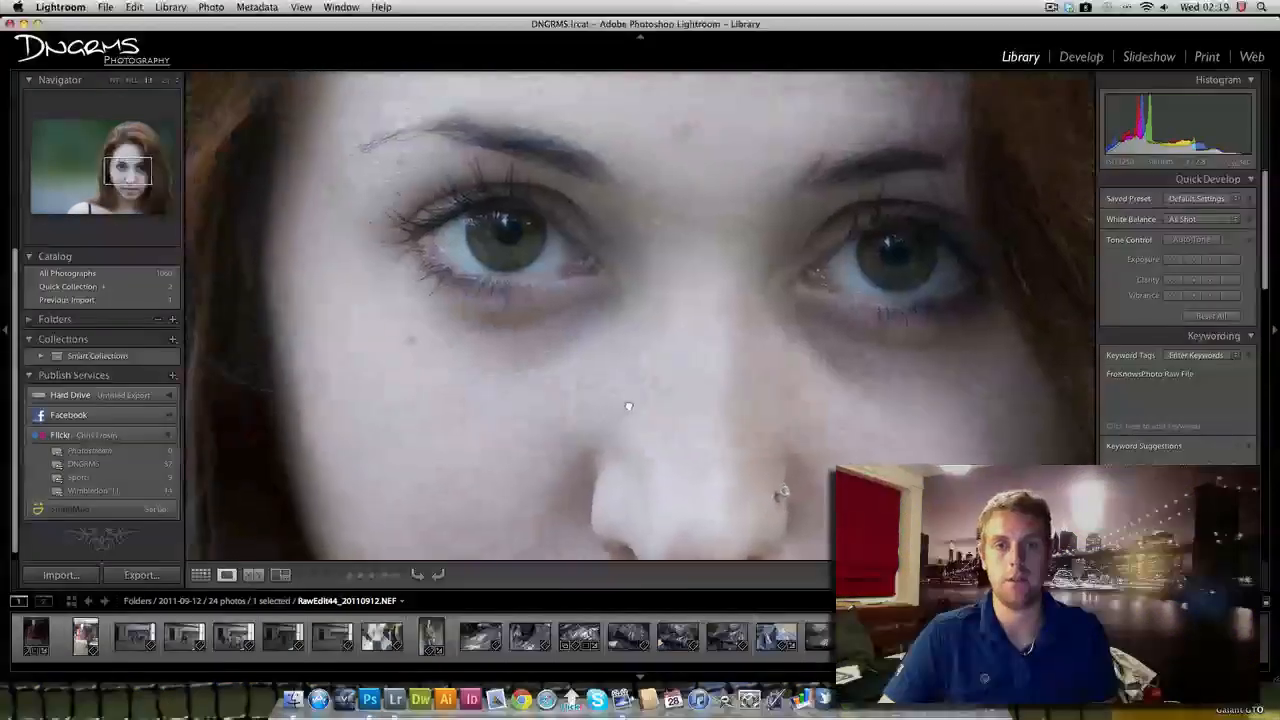
pyautogui.click(746, 338)
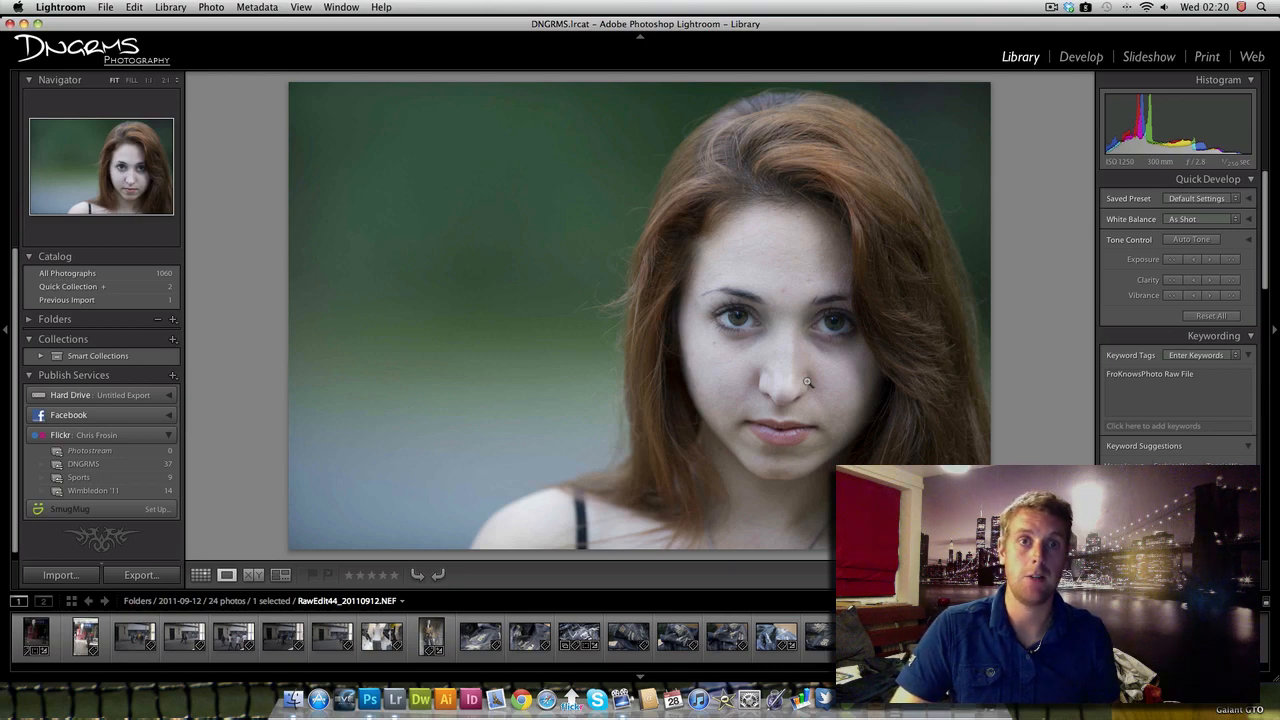
pyautogui.press('super+h')
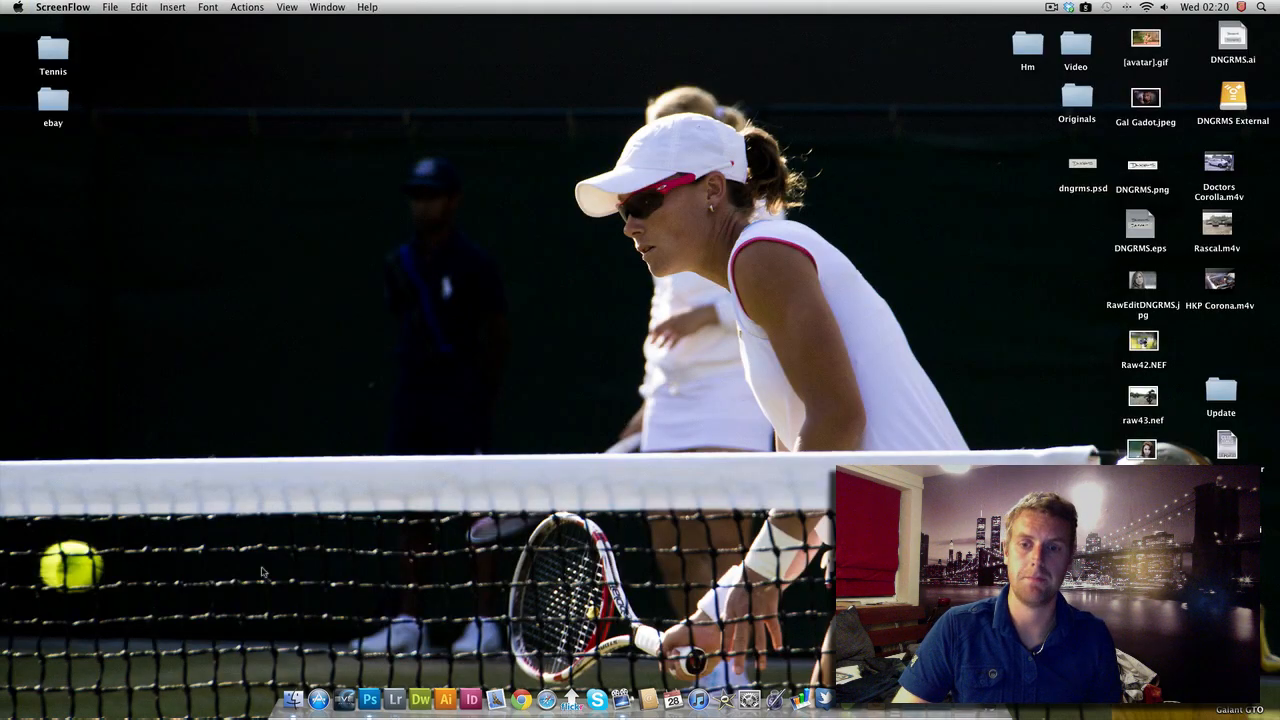
# Step: Switch to Photoshop and open RawEdit44_20110912.NEF from the 2011-09-12 folder in Camera Raw
pyautogui.click(370, 700)
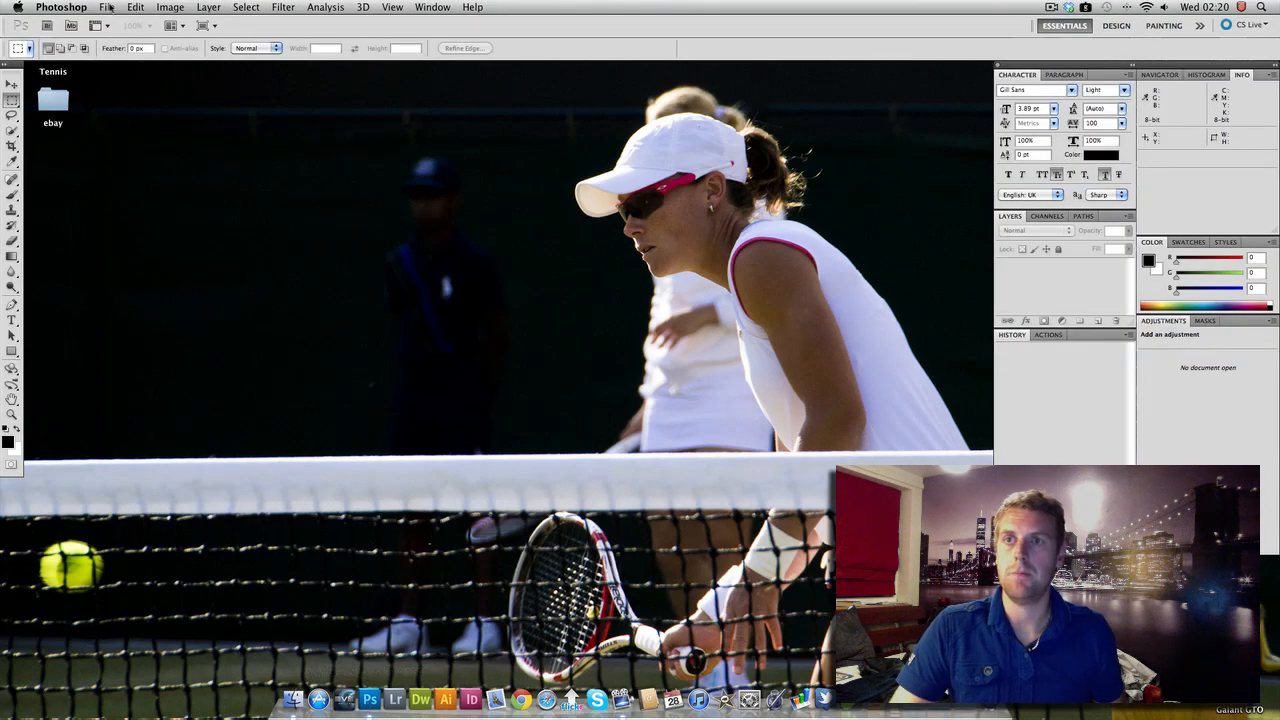
pyautogui.click(78, 7)
pyautogui.moveTo(102, 7)
pyautogui.click(116, 38)
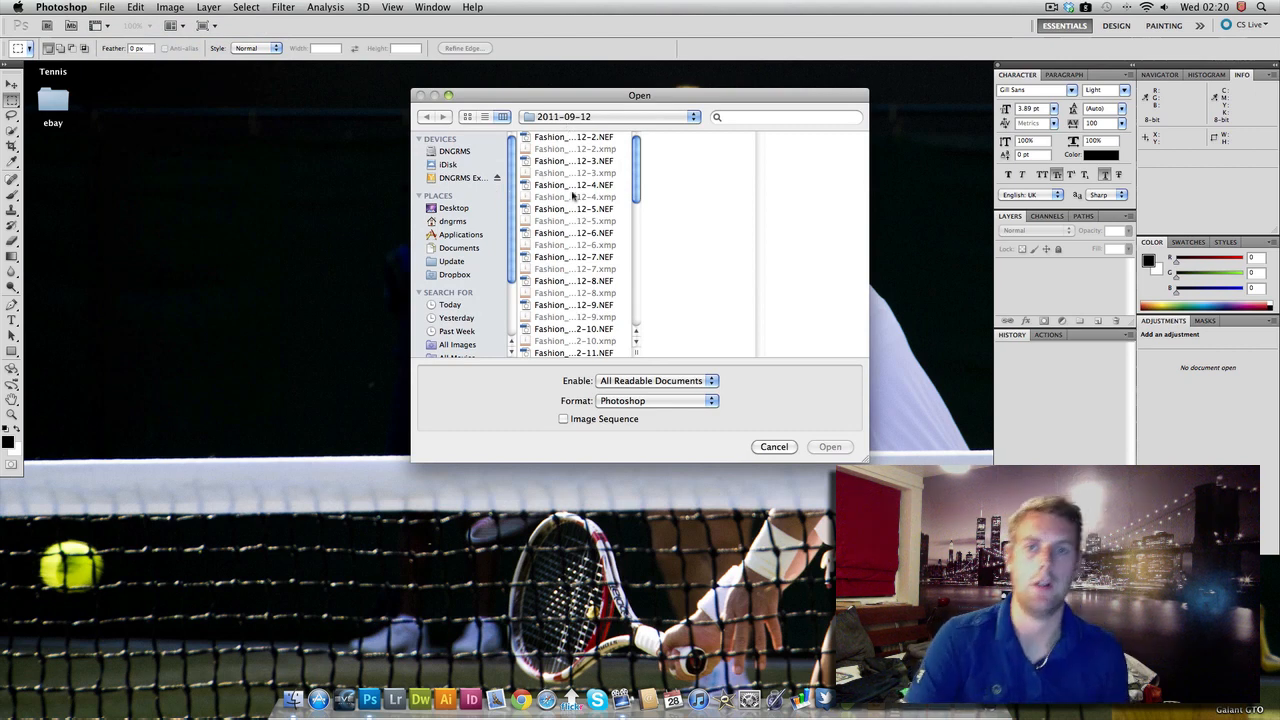
pyautogui.scroll(-10, 573, 197)
pyautogui.click(586, 339)
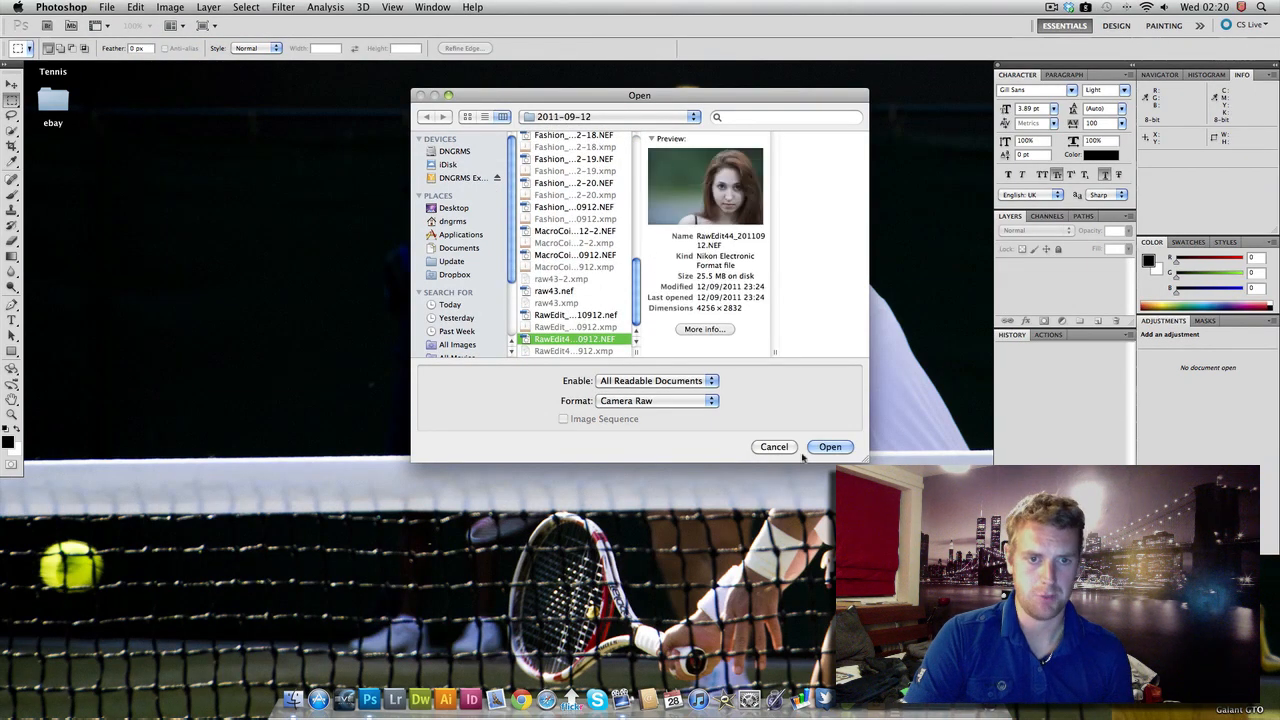
pyautogui.moveTo(511, 97); pyautogui.dragTo(435, 111)
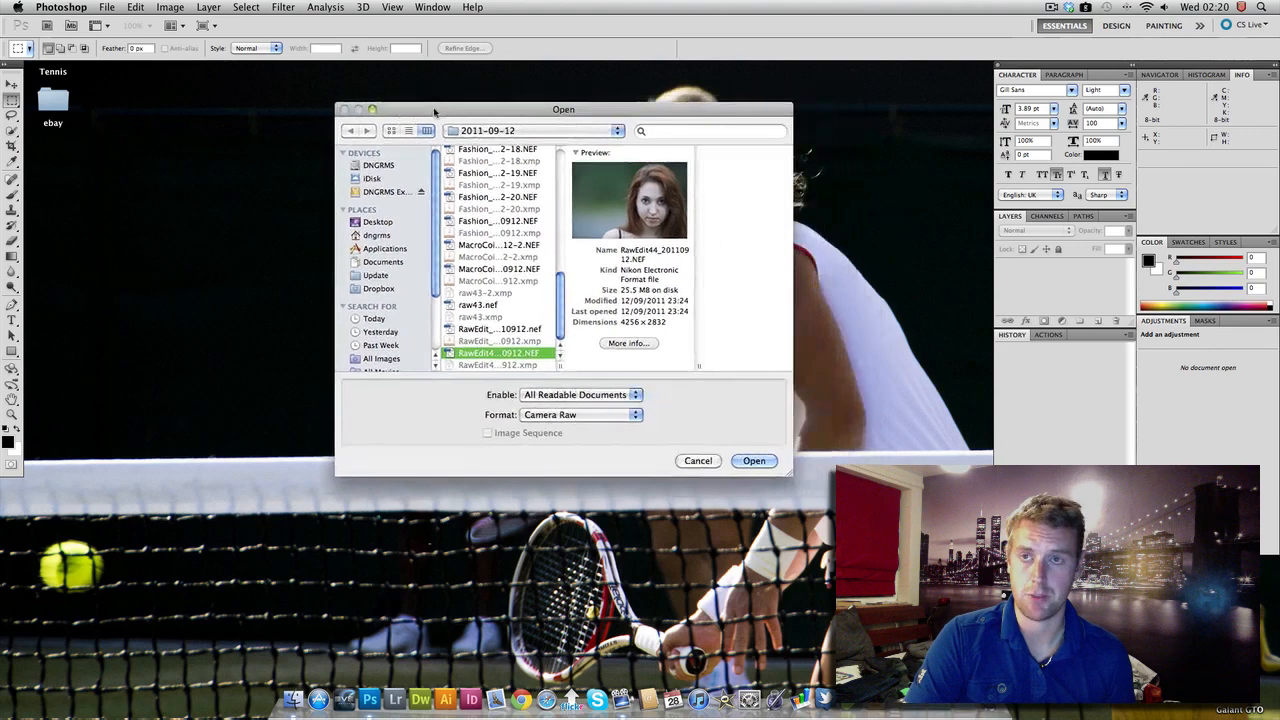
pyautogui.click(756, 462)
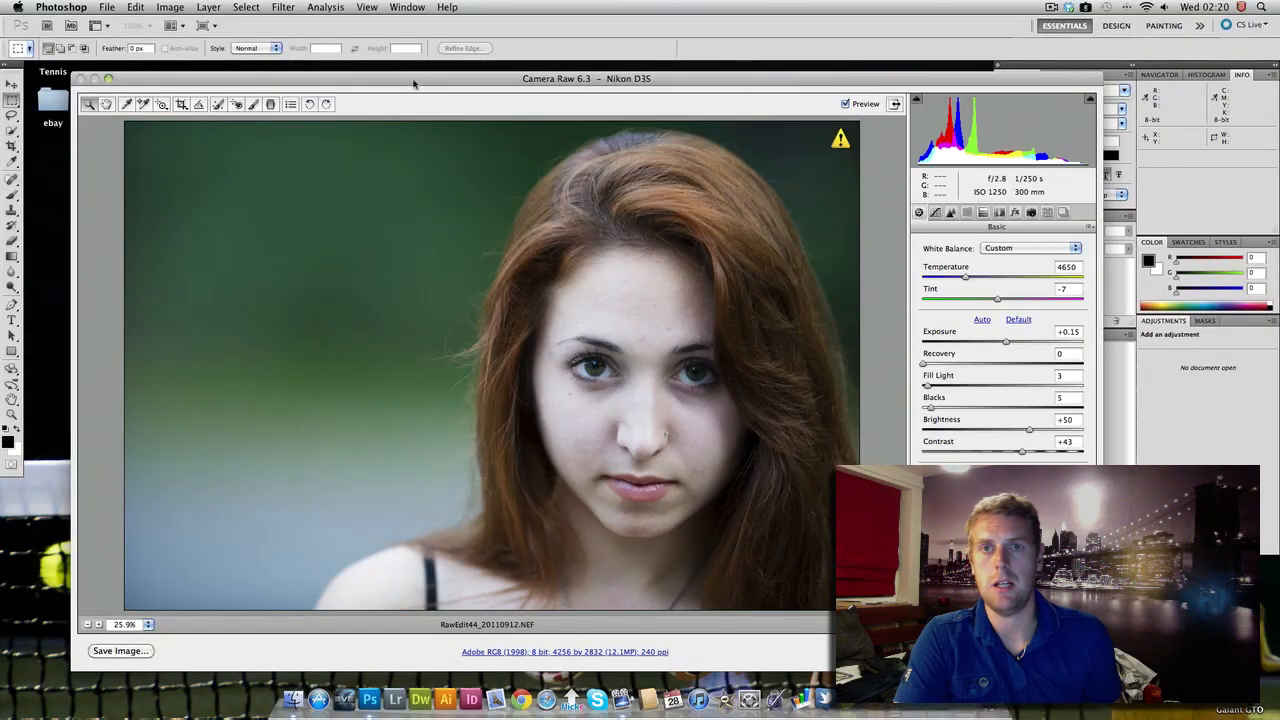
pyautogui.moveTo(414, 84); pyautogui.dragTo(378, 77)
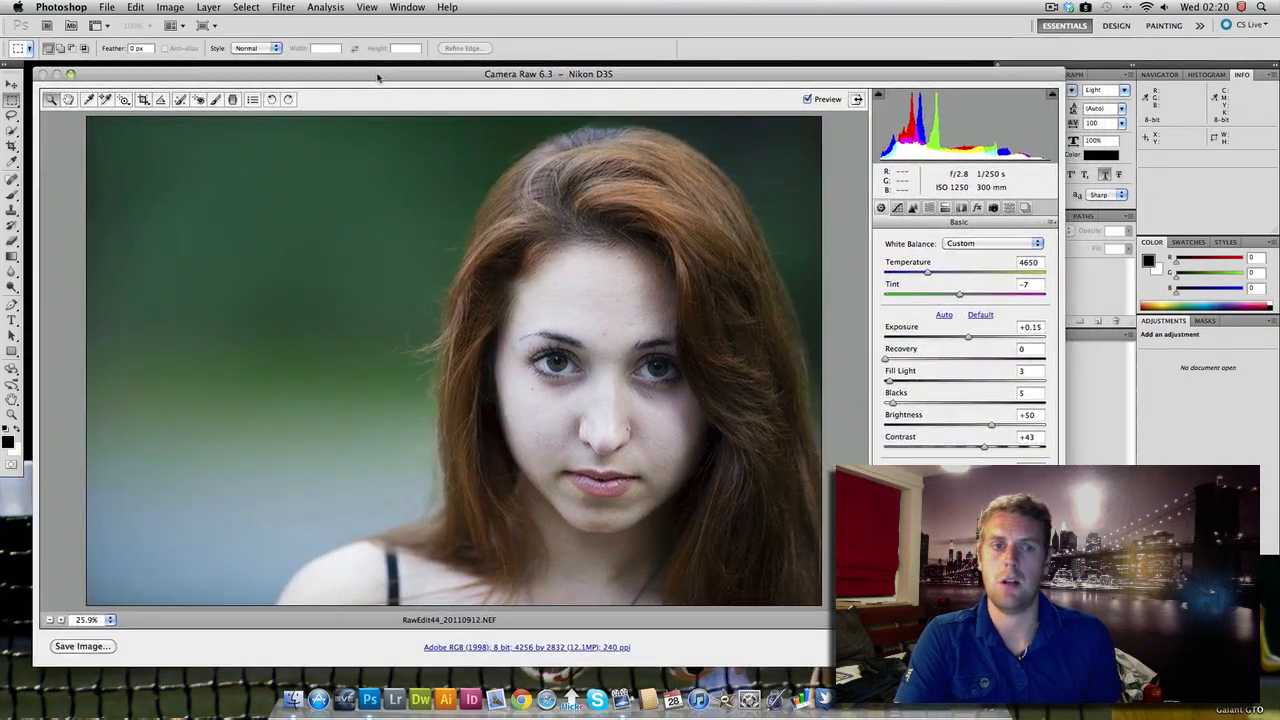
# Step: Reset the portrait's Exposure to 0.00 and Contrast to +25
pyautogui.moveTo(976, 343)
pyautogui.mouseDown()
pyautogui.moveTo(1005, 342)
pyautogui.moveTo(976, 342)
pyautogui.mouseUp()
pyautogui.doubleClick(976, 342)
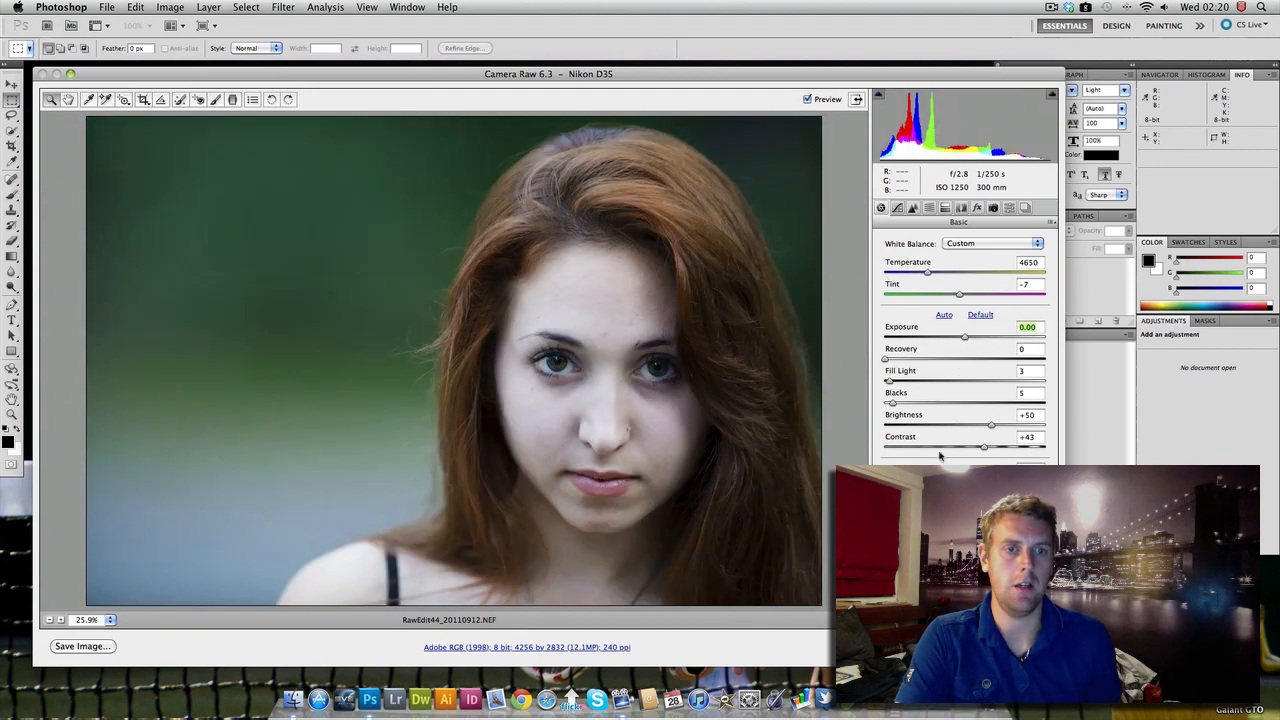
pyautogui.moveTo(984, 452); pyautogui.dragTo(1019, 451)
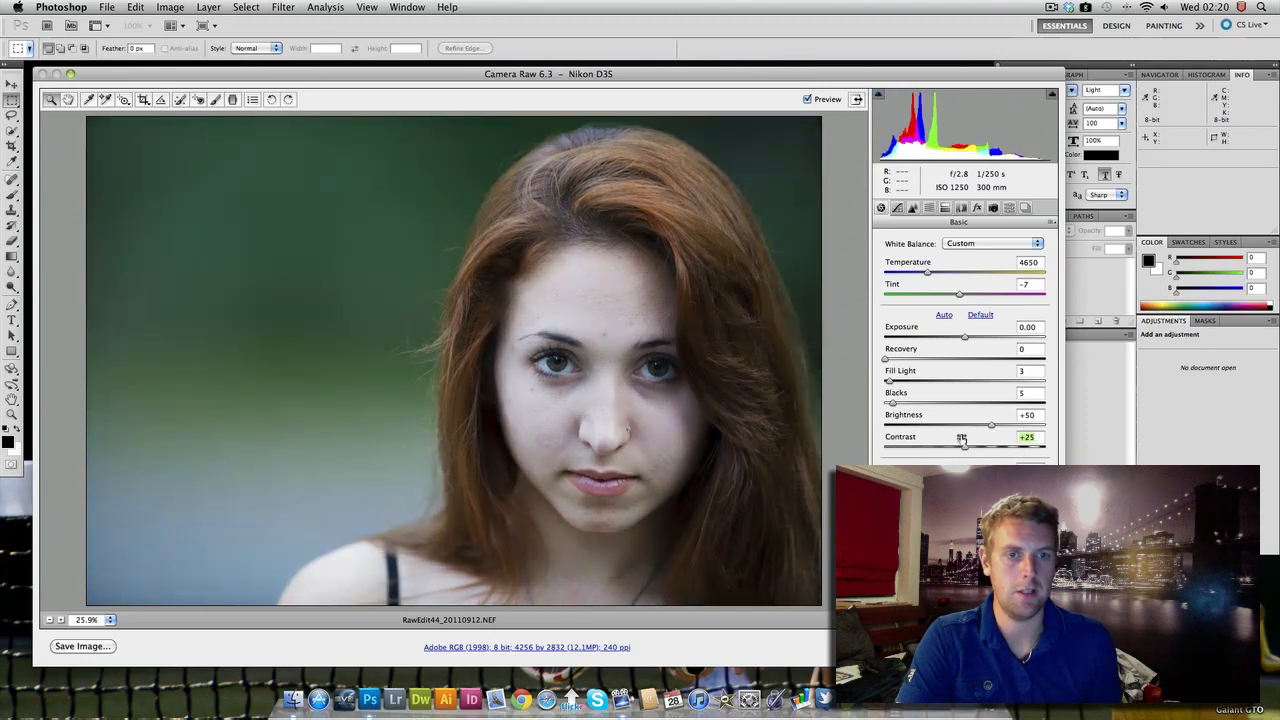
# Step: Look through the photo's Tone Curve, Detail and neighbouring color settings, ending on the Basic adjustments
pyautogui.click(897, 208)
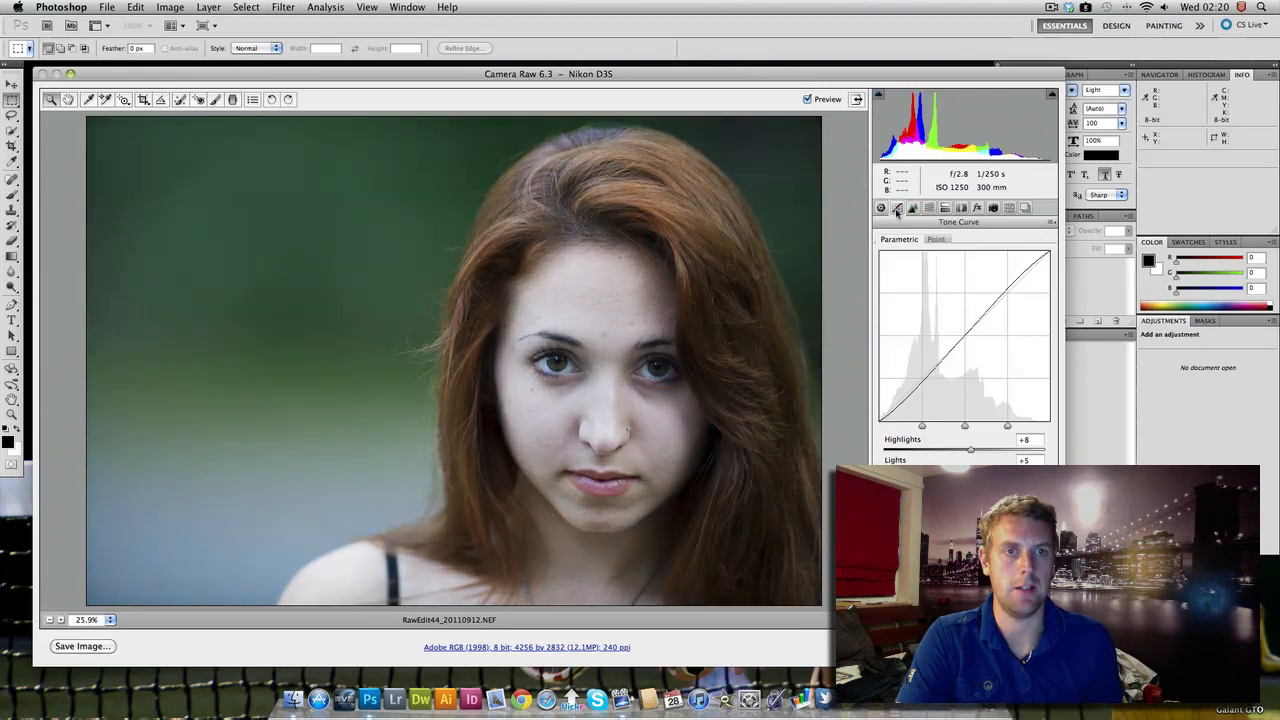
pyautogui.click(913, 208)
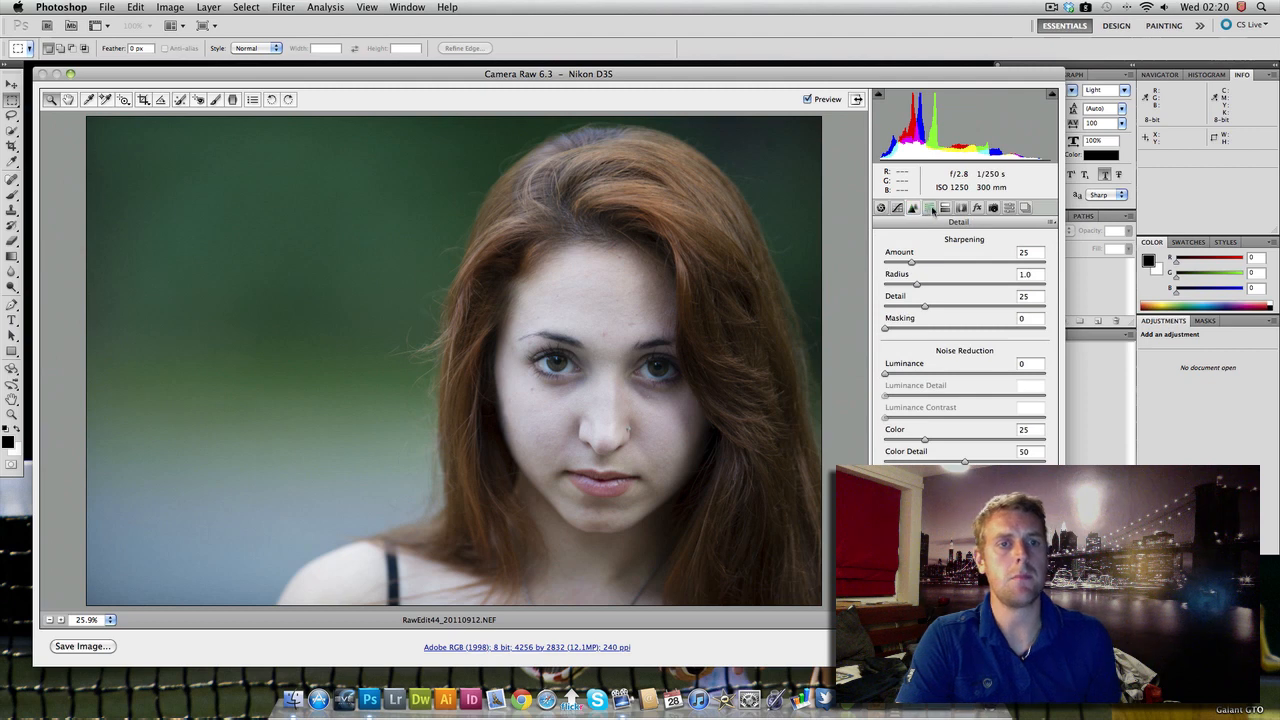
pyautogui.click(929, 208)
pyautogui.click(913, 208)
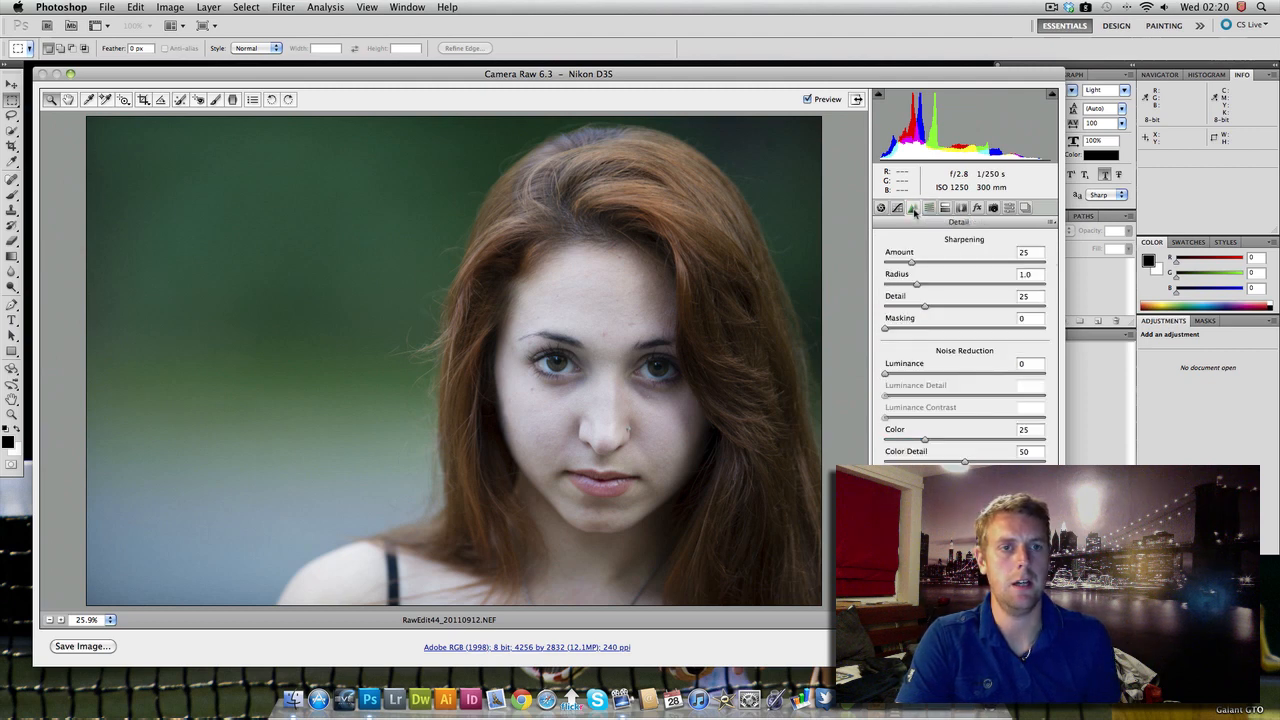
pyautogui.click(881, 208)
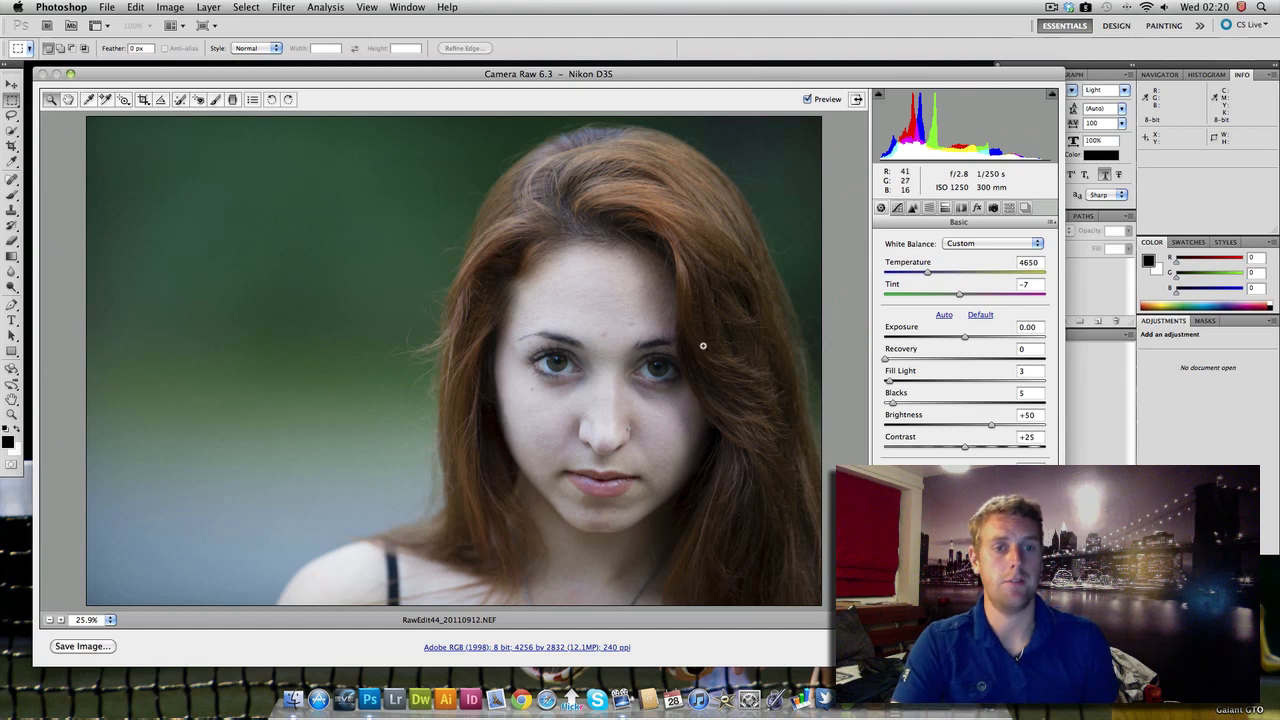
# Step: Set the portrait's Exposure to +0.25 and Contrast to +39
pyautogui.click(966, 339)
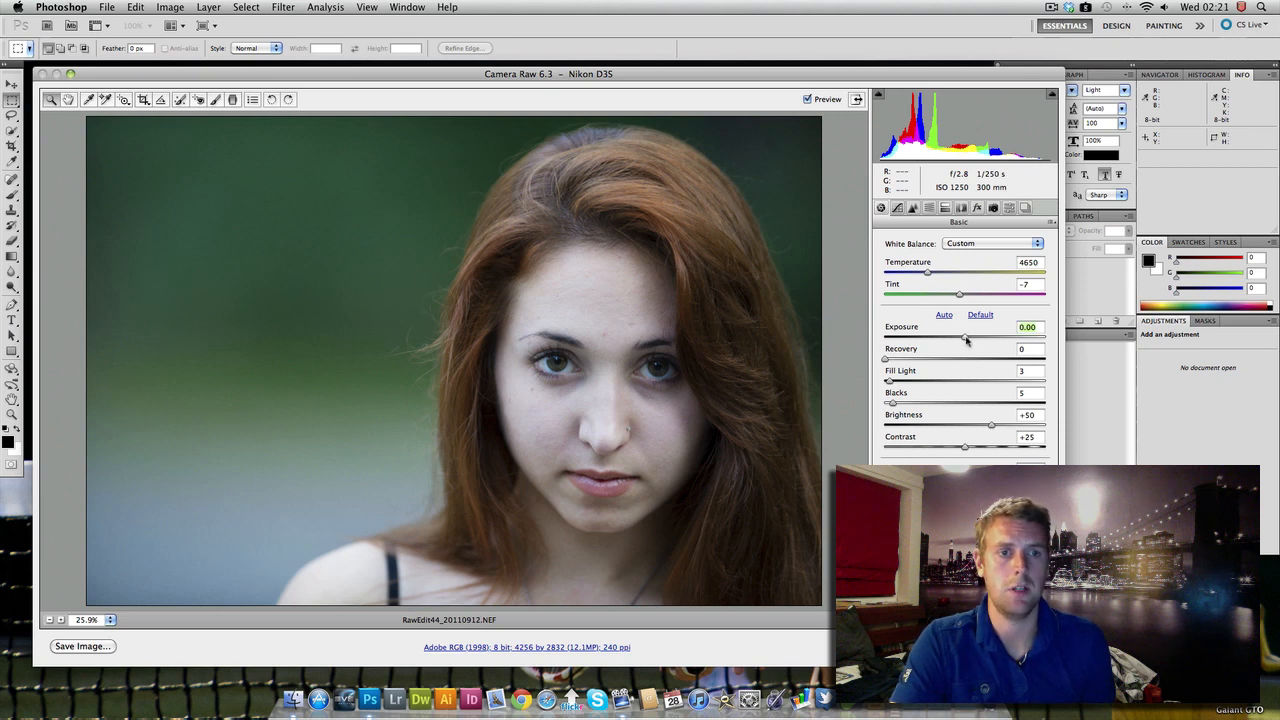
pyautogui.moveTo(966, 340); pyautogui.dragTo(971, 341)
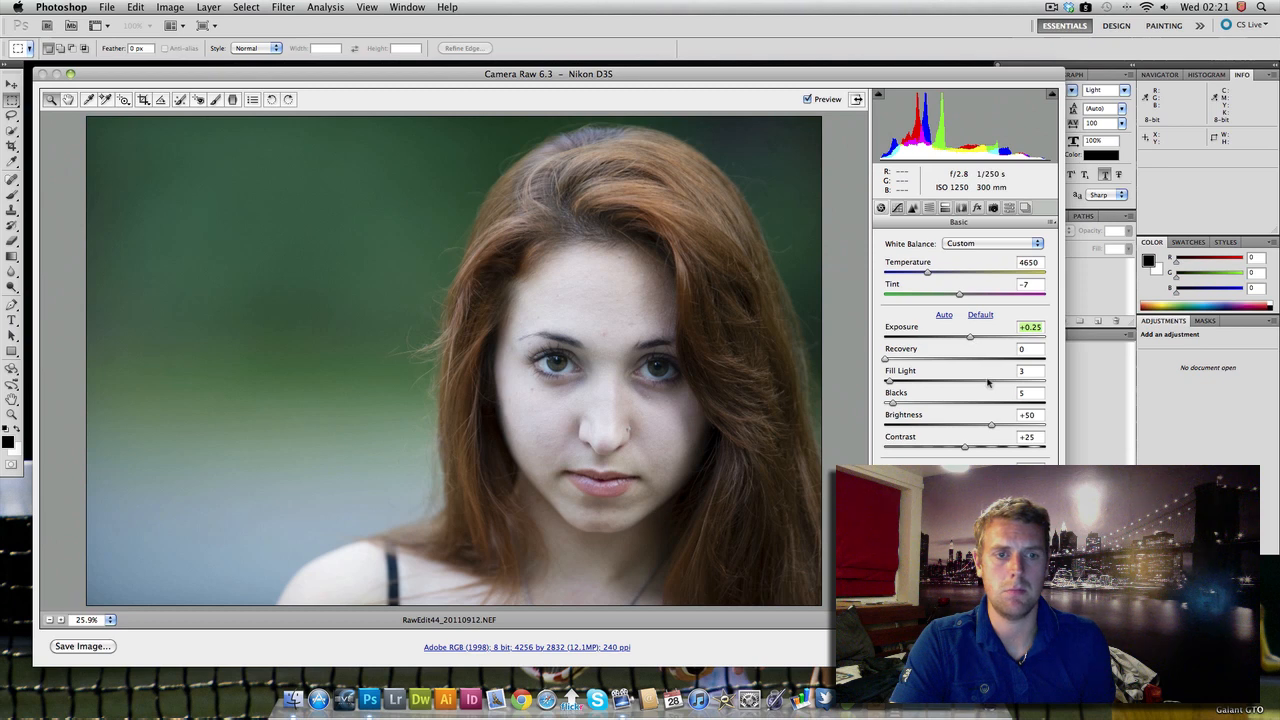
pyautogui.moveTo(965, 451); pyautogui.dragTo(969, 451)
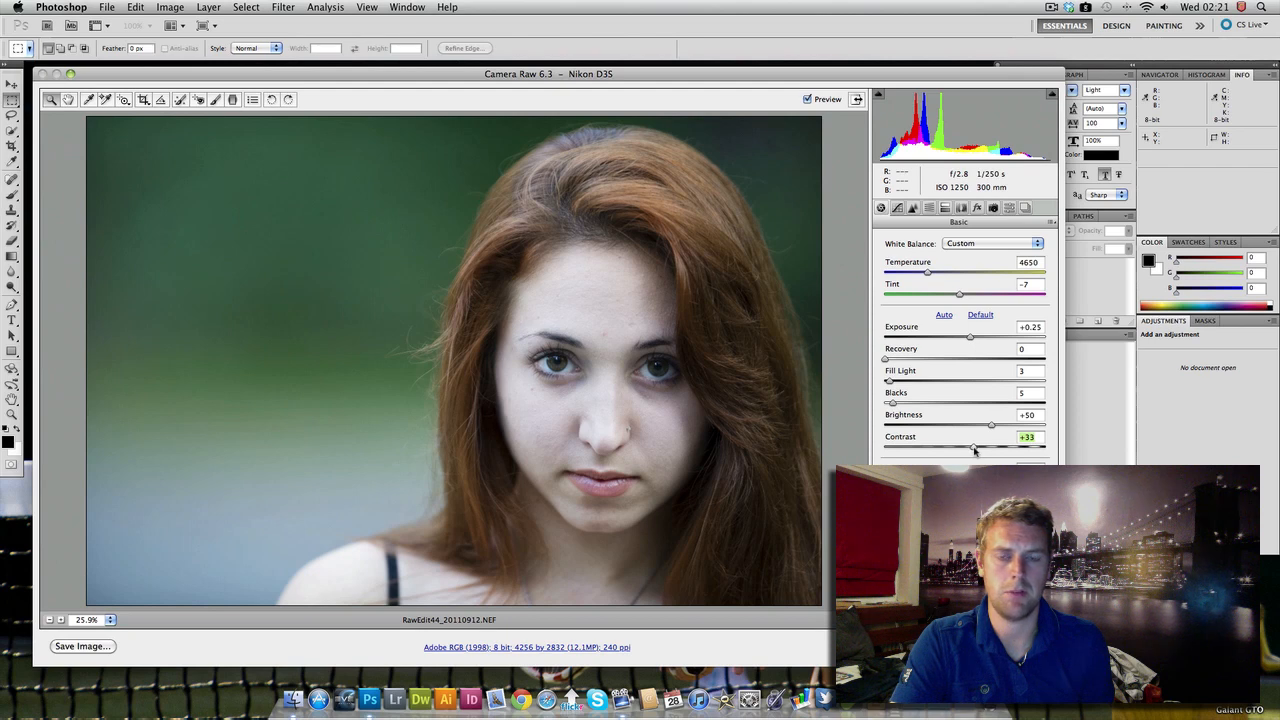
pyautogui.moveTo(973, 451)
pyautogui.mouseDown()
pyautogui.moveTo(1008, 448)
pyautogui.moveTo(978, 451)
pyautogui.mouseUp()
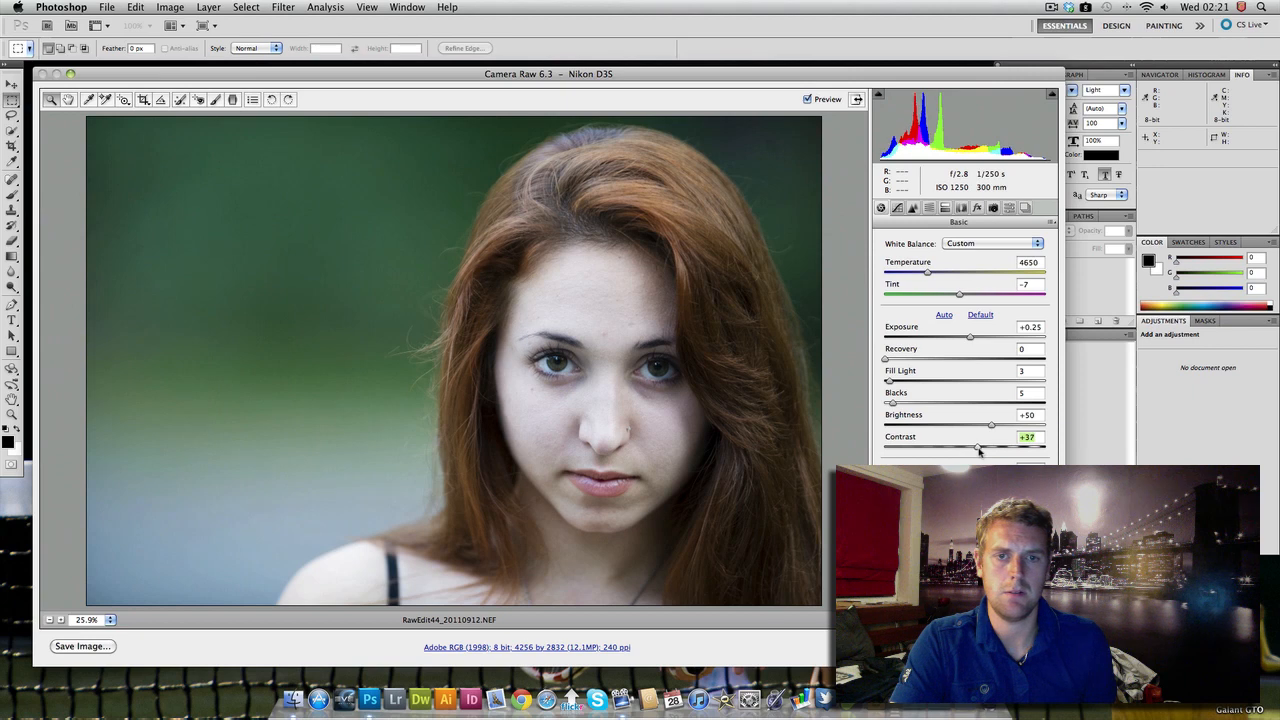
pyautogui.moveTo(978, 451); pyautogui.dragTo(981, 446)
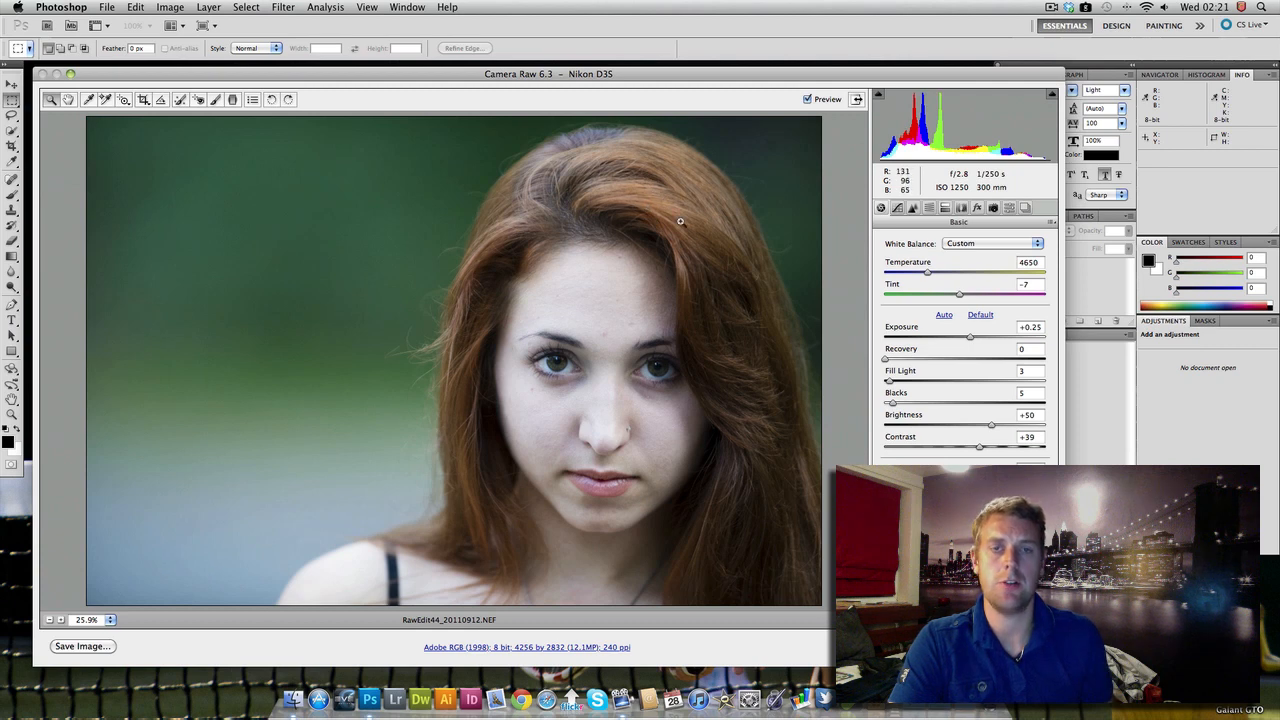
# Step: Adjust the white balance to a Temperature of 4800 and a Tint of -6
pyautogui.click(928, 276)
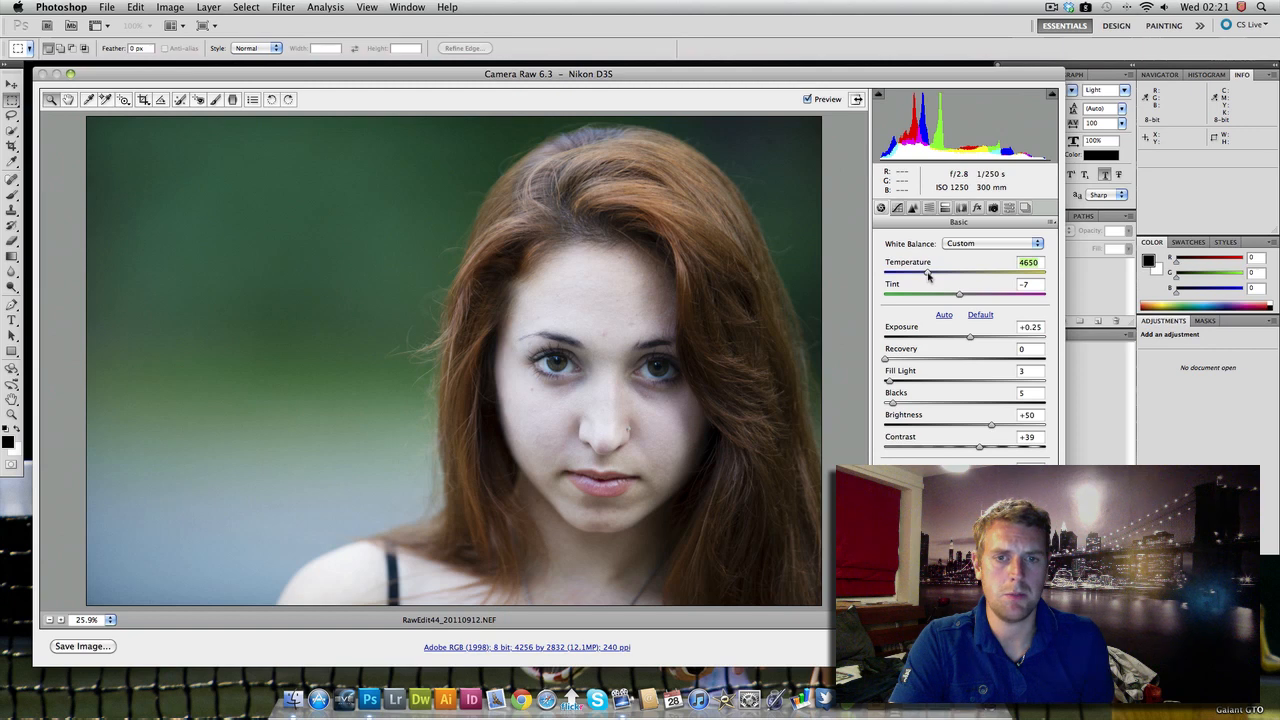
pyautogui.moveTo(928, 276)
pyautogui.mouseDown()
pyautogui.moveTo(946, 276)
pyautogui.moveTo(926, 276)
pyautogui.mouseUp()
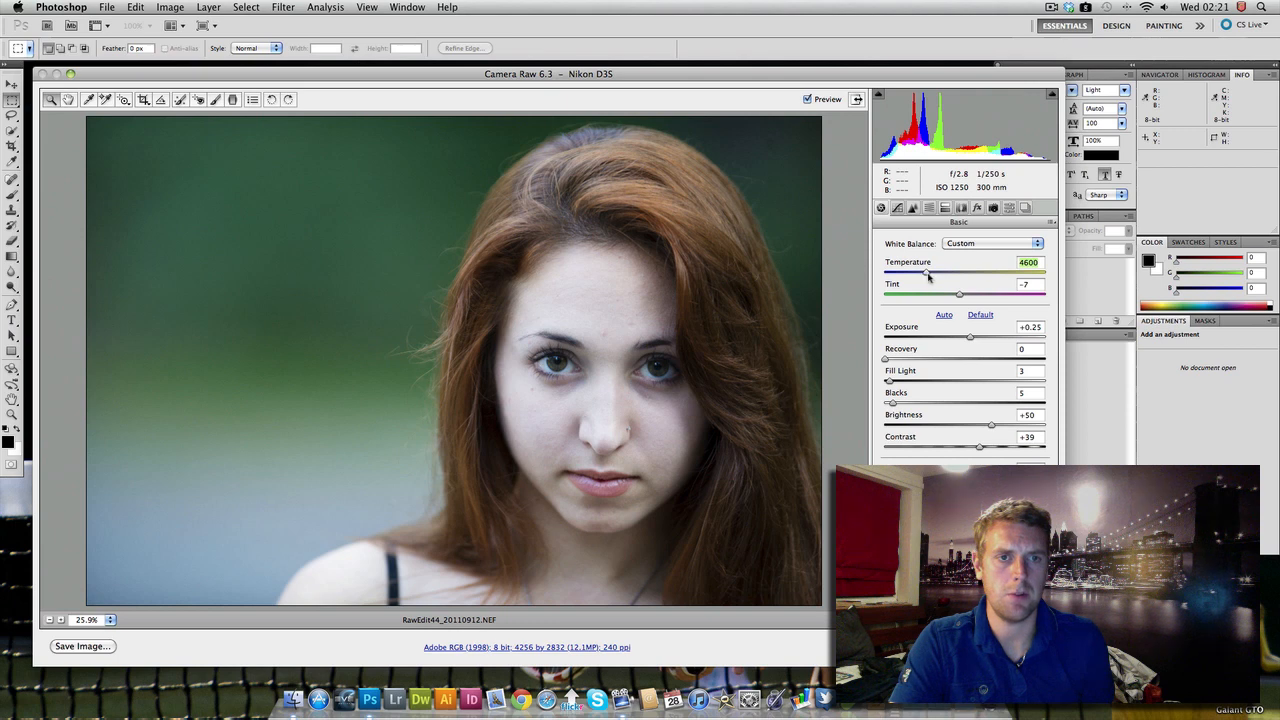
pyautogui.moveTo(927, 277); pyautogui.dragTo(930, 279)
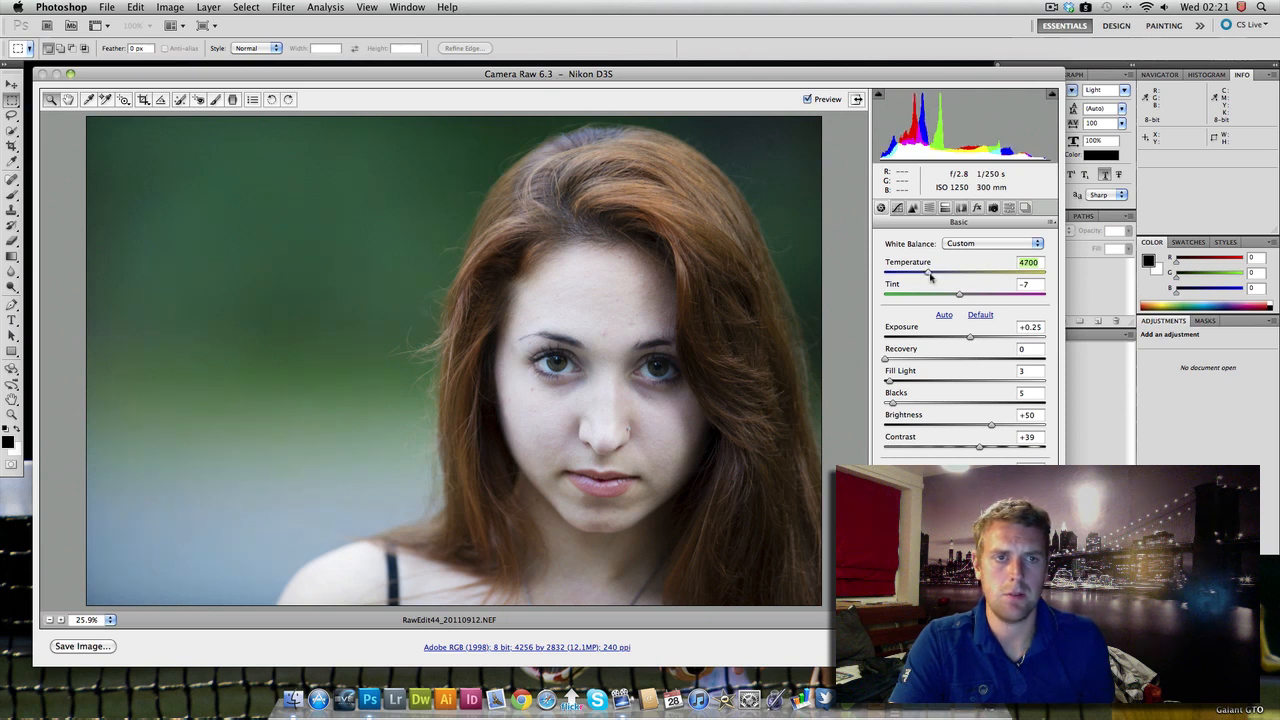
pyautogui.moveTo(930, 278); pyautogui.dragTo(932, 279)
pyautogui.click(961, 297)
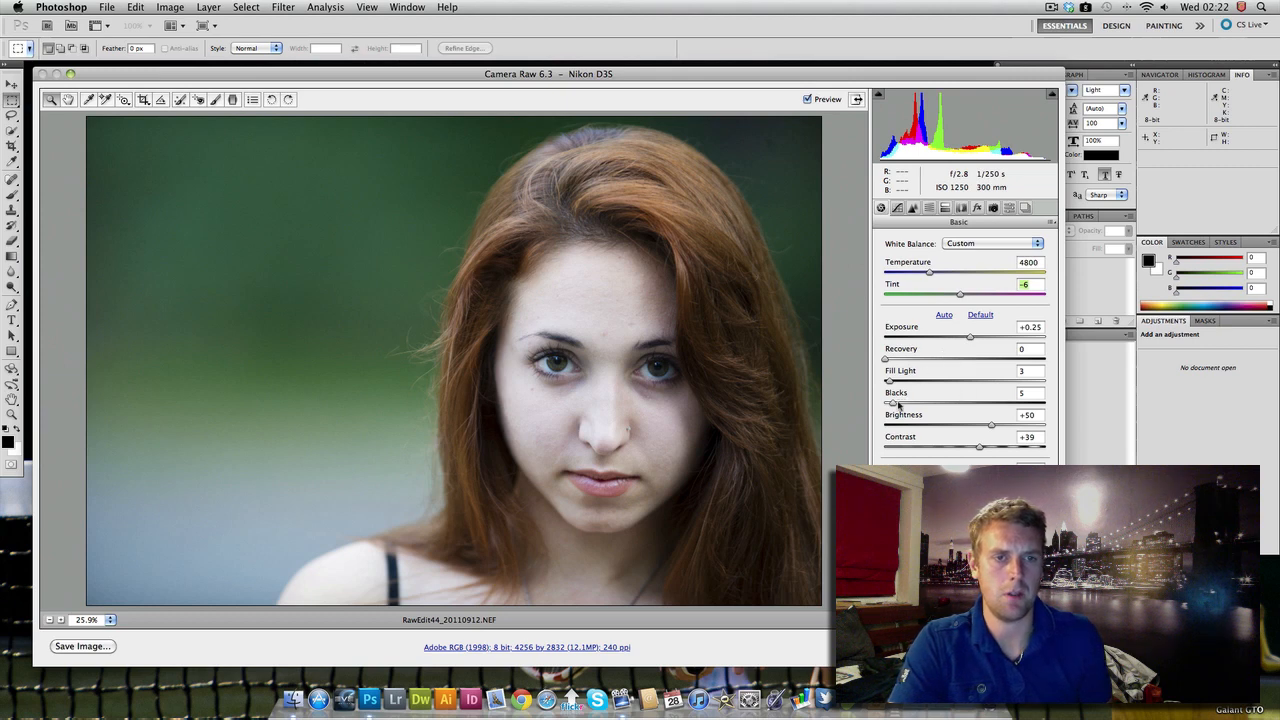
# Step: Set Fill Light to 4 and the parametric tone curve's Highlights to +7
pyautogui.moveTo(893, 403); pyautogui.dragTo(894, 407)
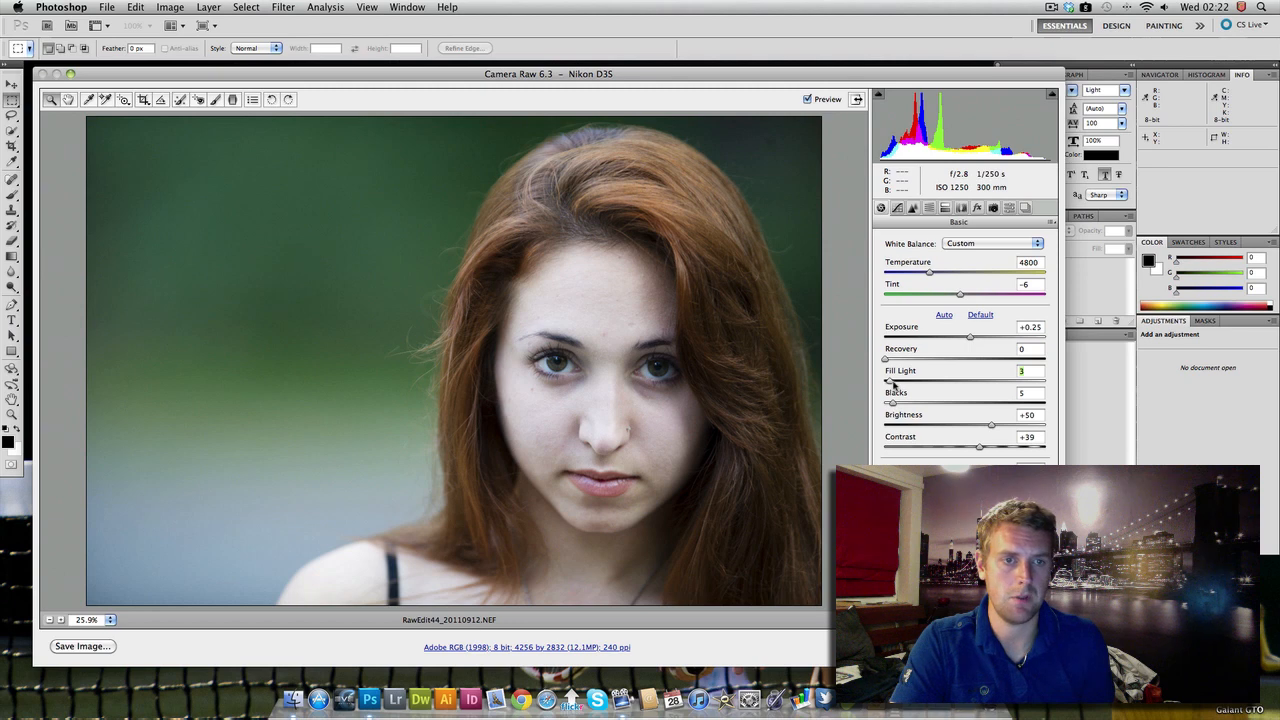
pyautogui.moveTo(893, 385); pyautogui.dragTo(895, 386)
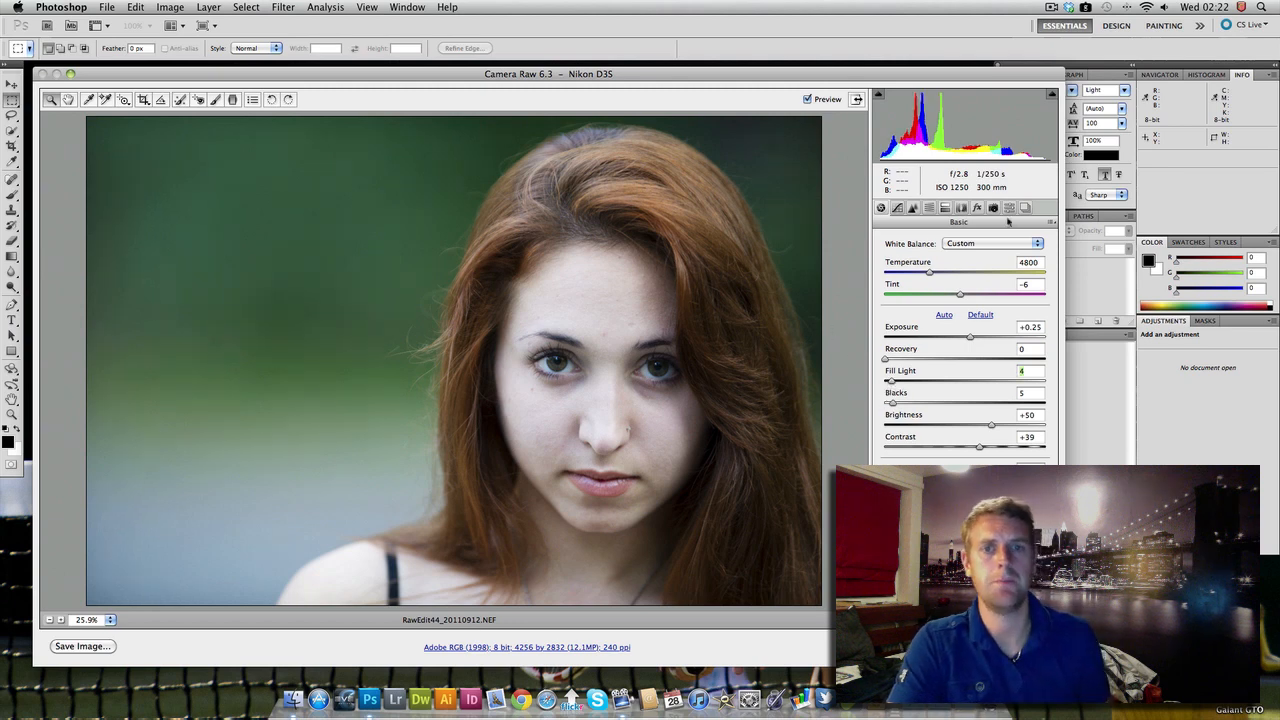
pyautogui.click(897, 207)
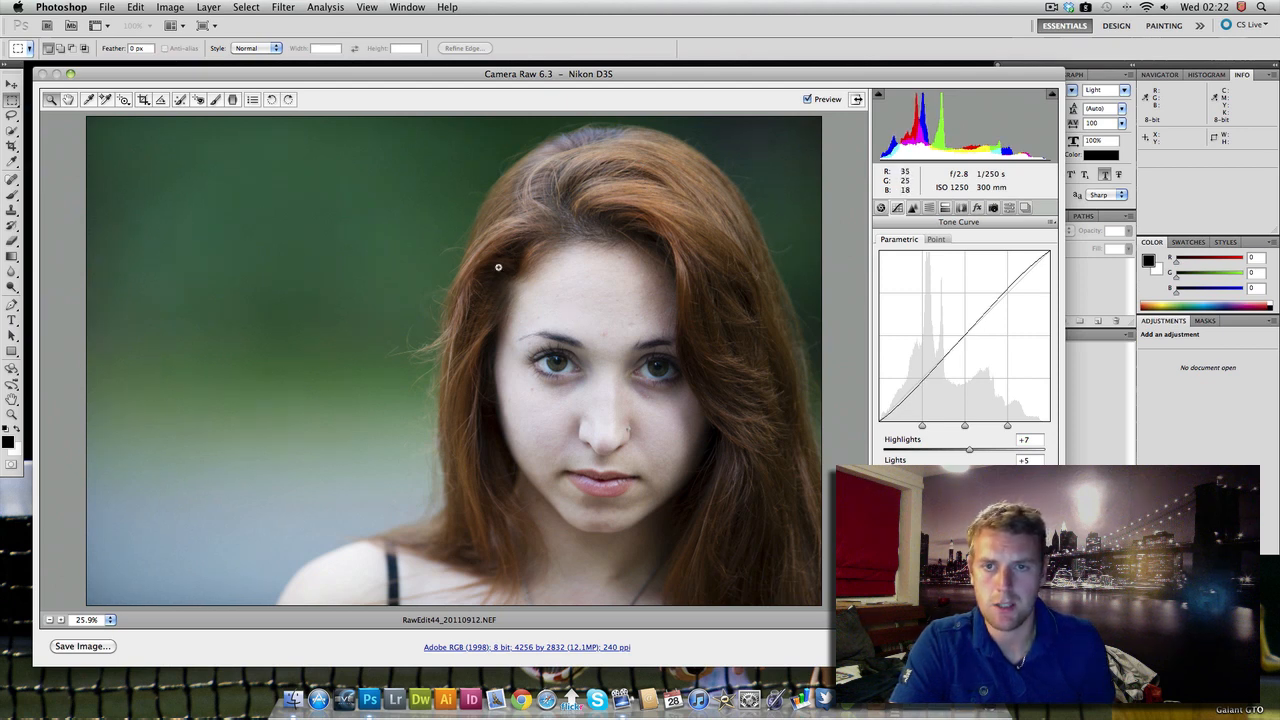
# Step: Set the portrait's sharpening Amount to 35, judging the effect on an enlarged view of the face
pyautogui.click(929, 210)
pyautogui.click(913, 208)
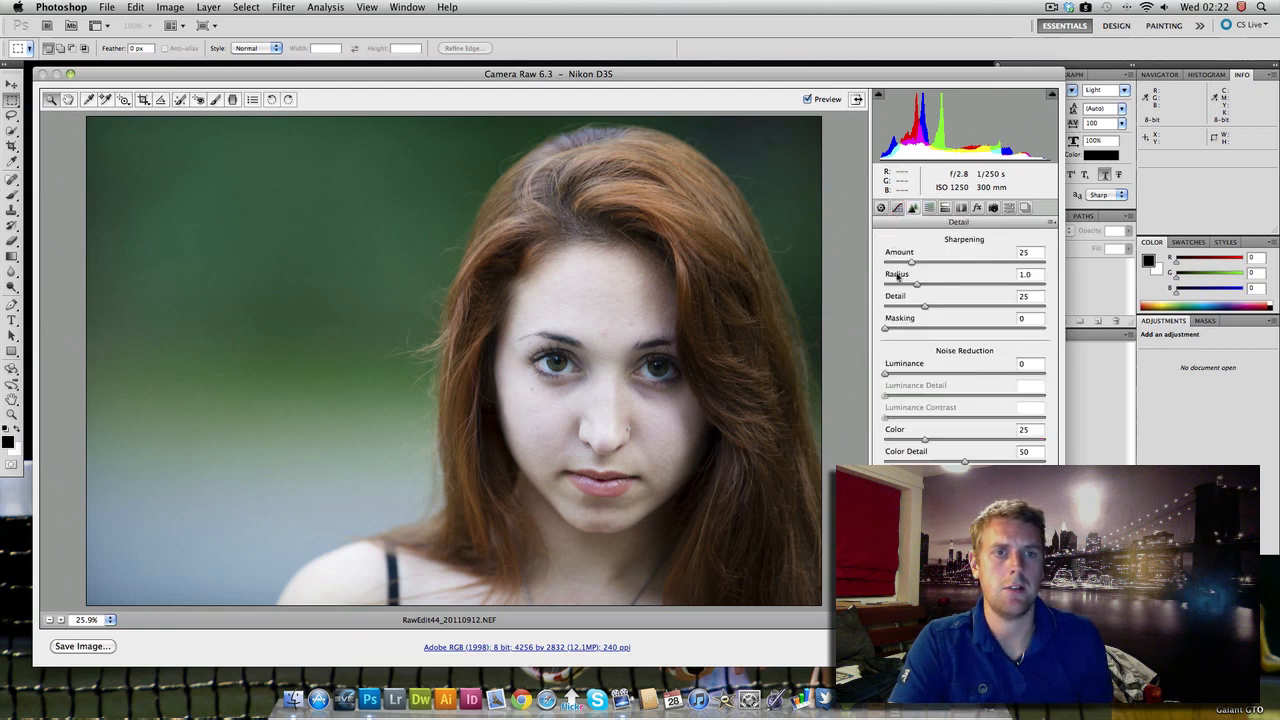
pyautogui.click(570, 293)
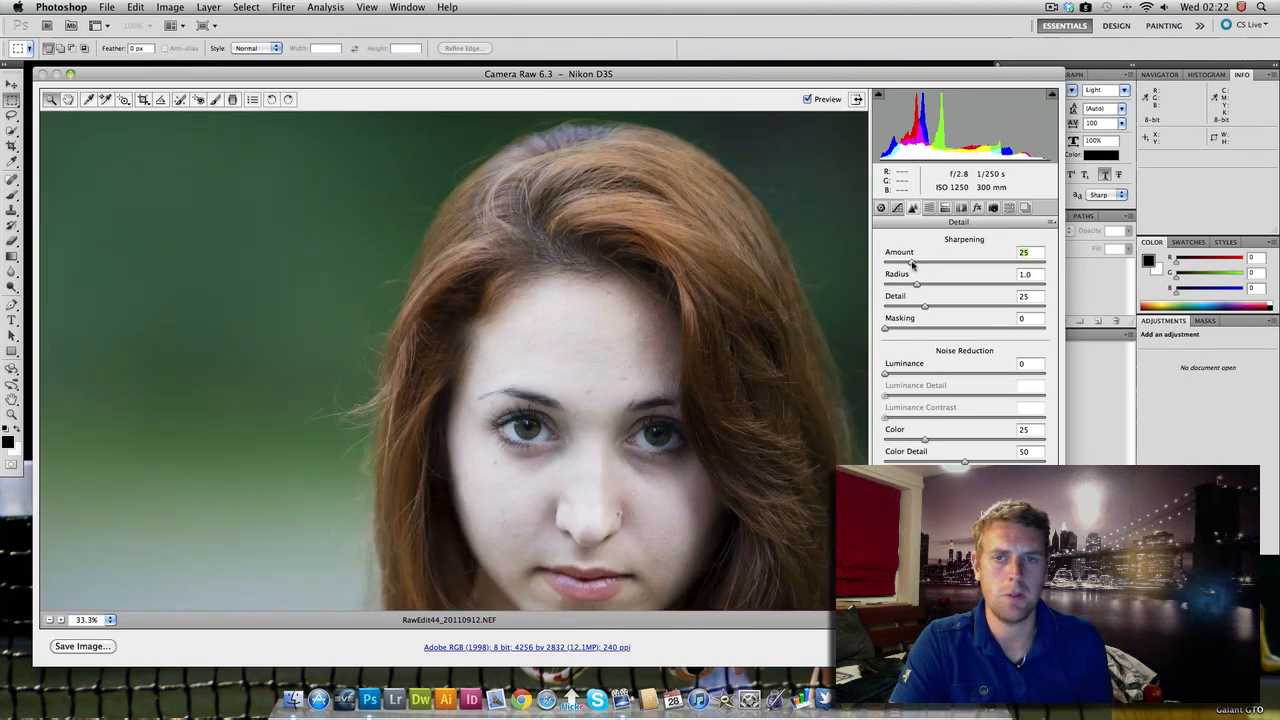
pyautogui.moveTo(920, 263); pyautogui.dragTo(923, 264)
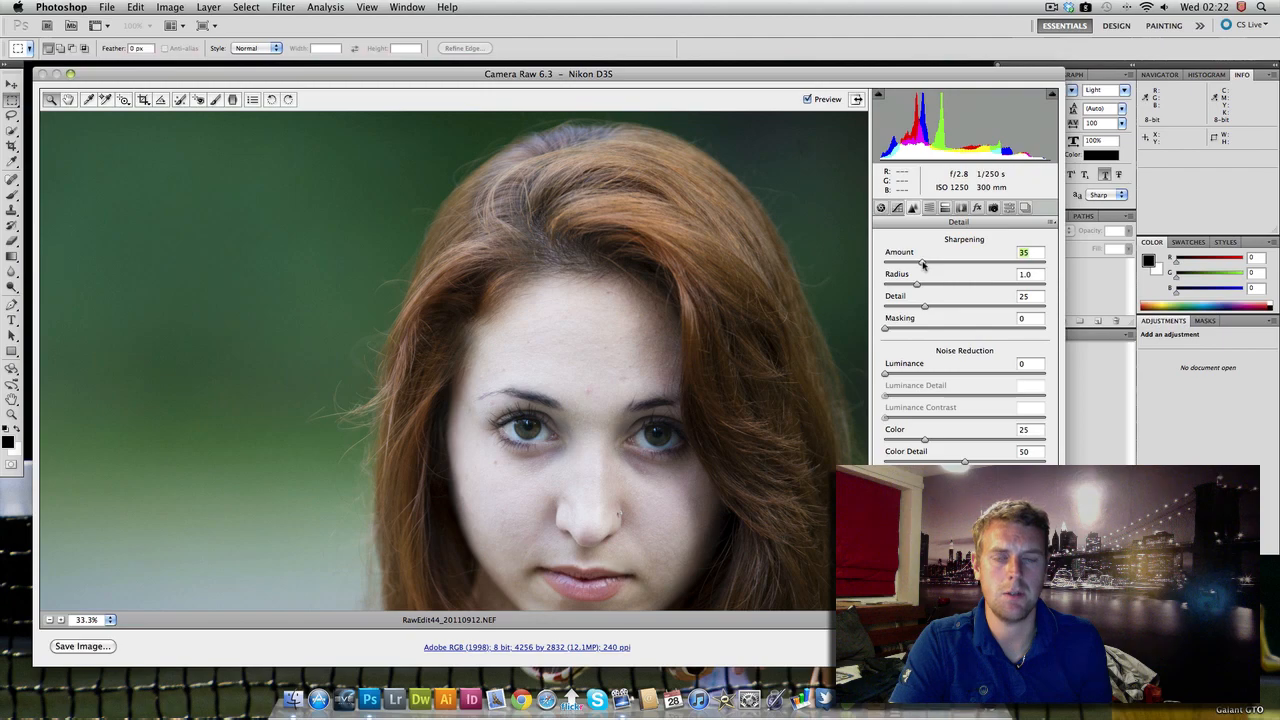
# Step: Set the sharpening Masking to 81, using the mask preview to limit sharpening to the eyes, lips and hair edges
pyautogui.click(889, 332)
pyautogui.moveTo(889, 332); pyautogui.dragTo(913, 336)
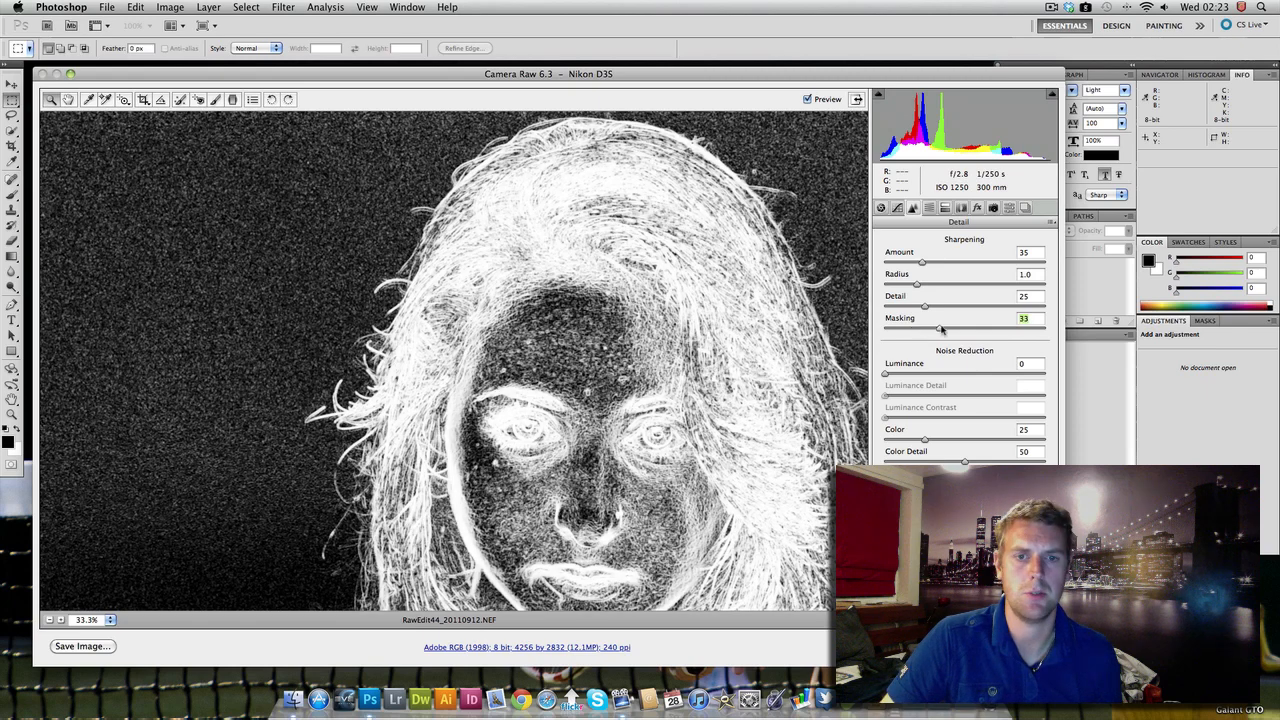
pyautogui.moveTo(941, 329); pyautogui.dragTo(1017, 330)
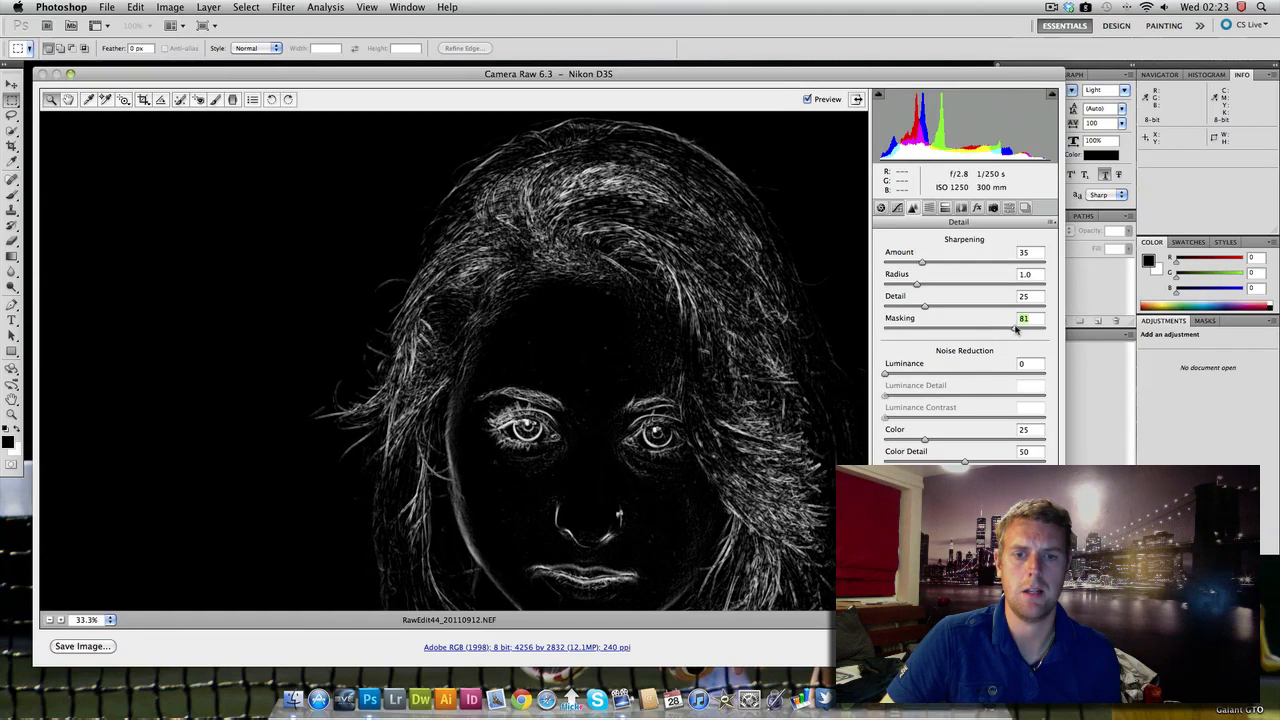
pyautogui.moveTo(1016, 330); pyautogui.dragTo(1016, 330)
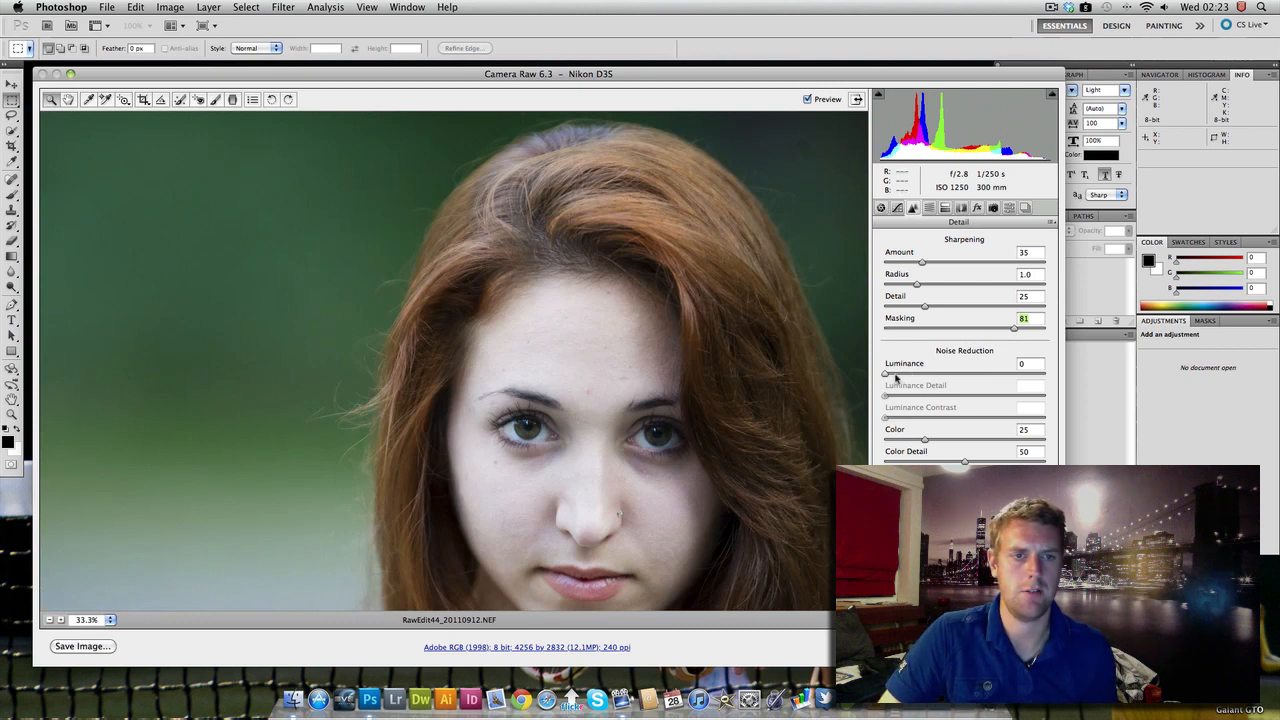
pyautogui.moveTo(884, 375); pyautogui.dragTo(742, 385)
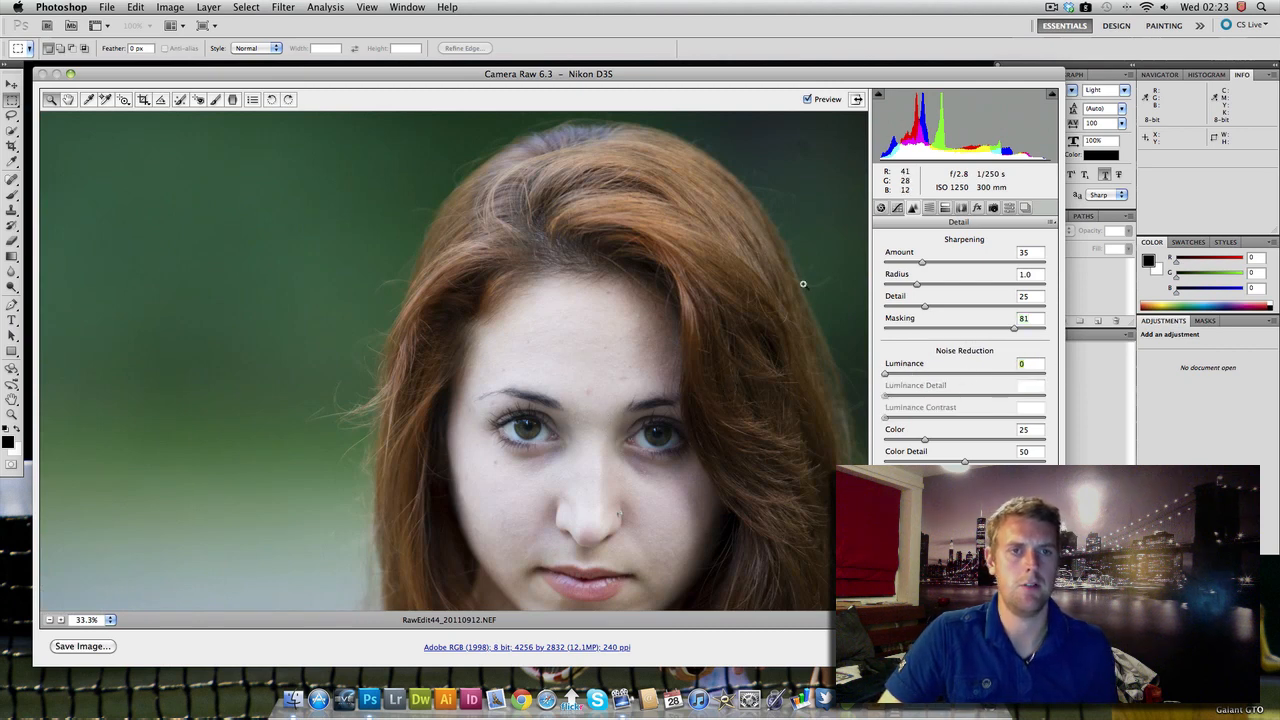
# Step: Review the portrait with its Basic adjustments and open the processed raw image as a Photoshop document
pyautogui.click(881, 207)
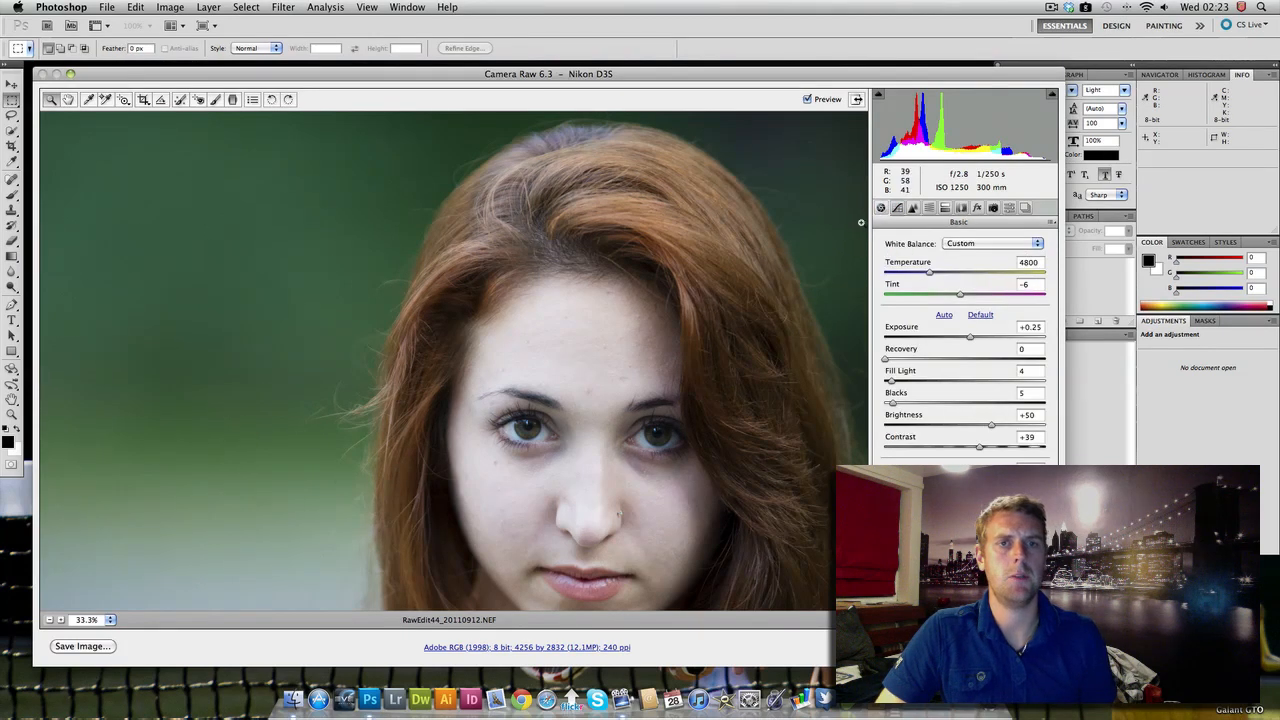
pyautogui.scroll(-3, 588, 400)
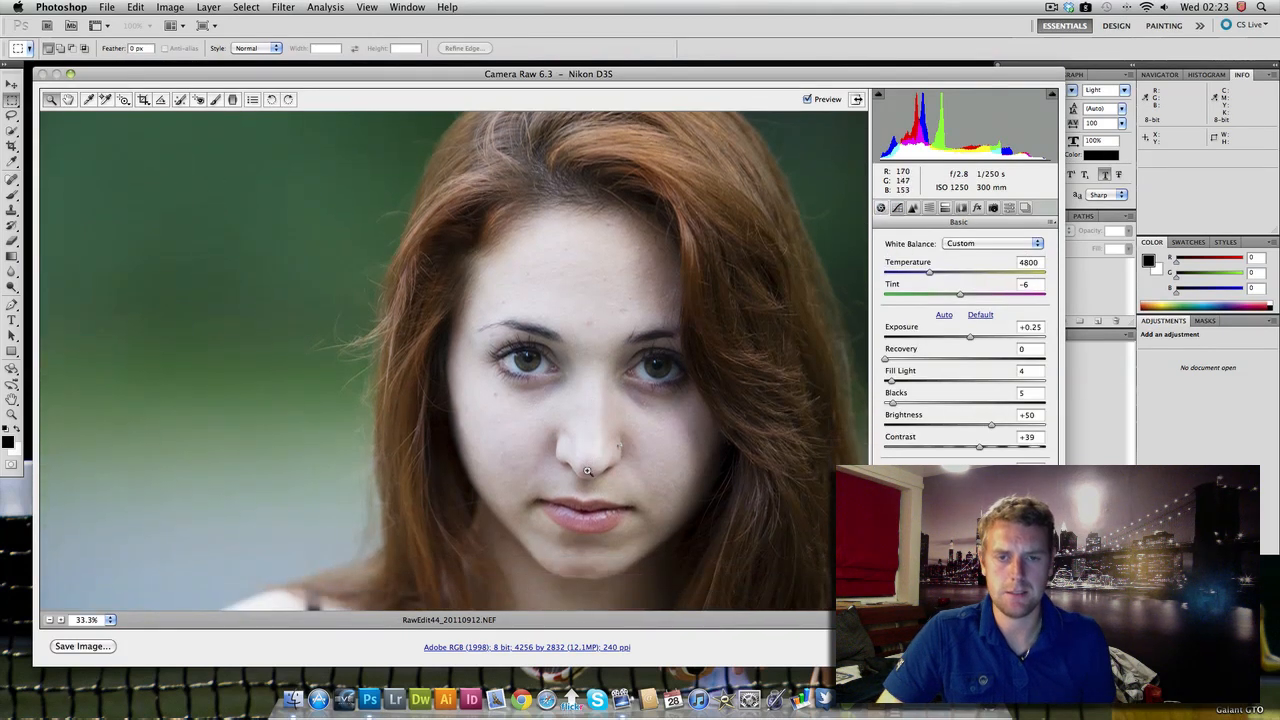
pyautogui.scroll(-2, 588, 470)
pyautogui.scroll(5, 588, 470)
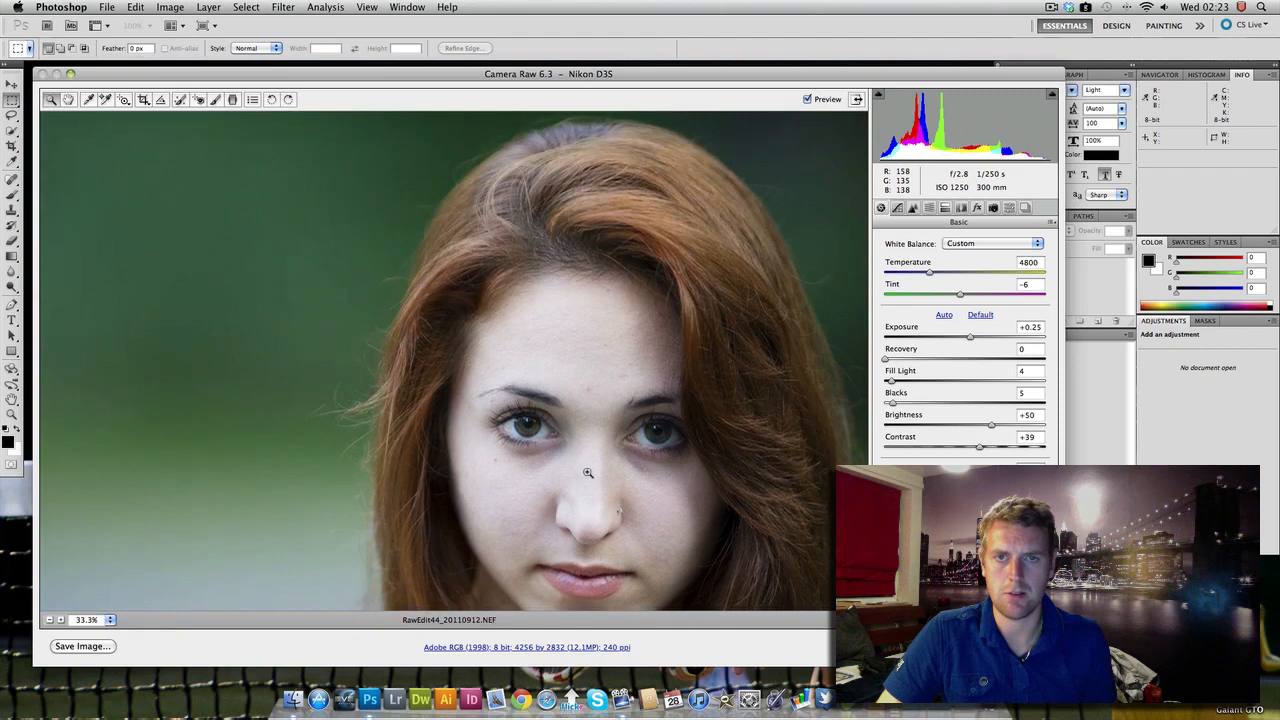
pyautogui.scroll(-4, 588, 472)
pyautogui.scroll(2, 588, 472)
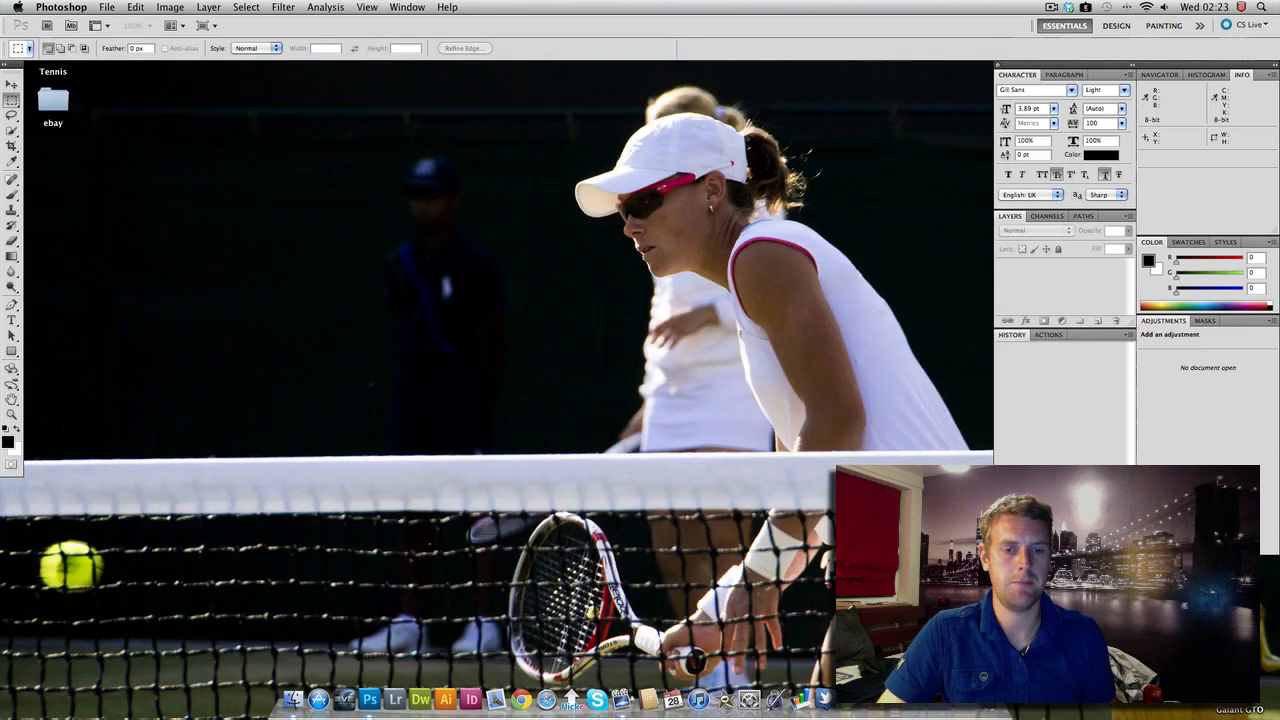
pyautogui.press('Escape')
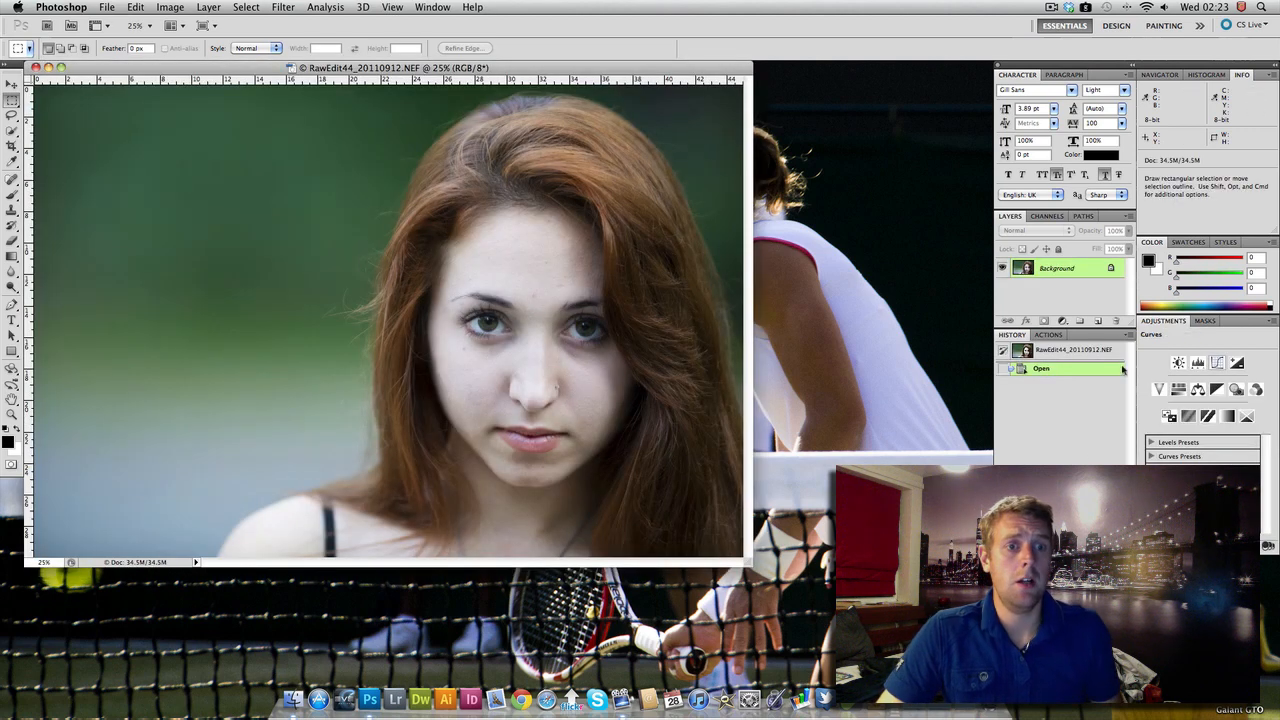
# Step: Duplicate the Background layer and rename the copy "Skin smooth"
pyautogui.rightClick(1073, 268)
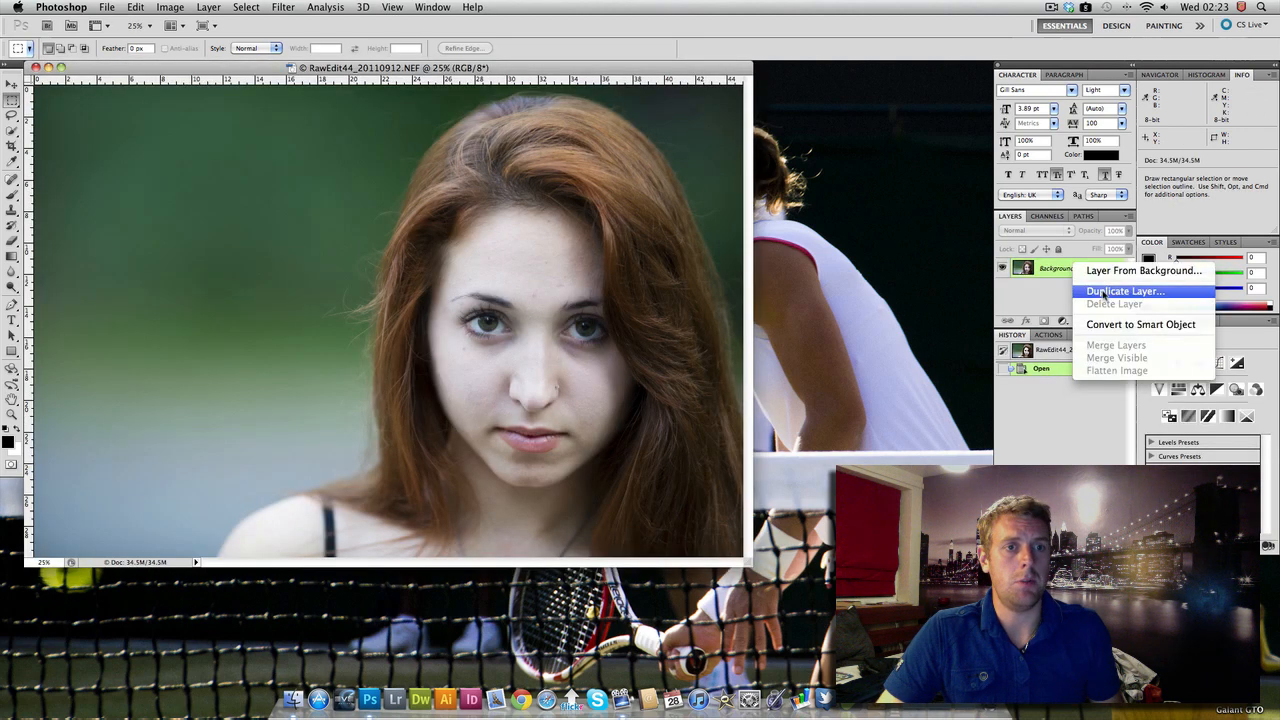
pyautogui.click(1098, 295)
pyautogui.click(772, 293)
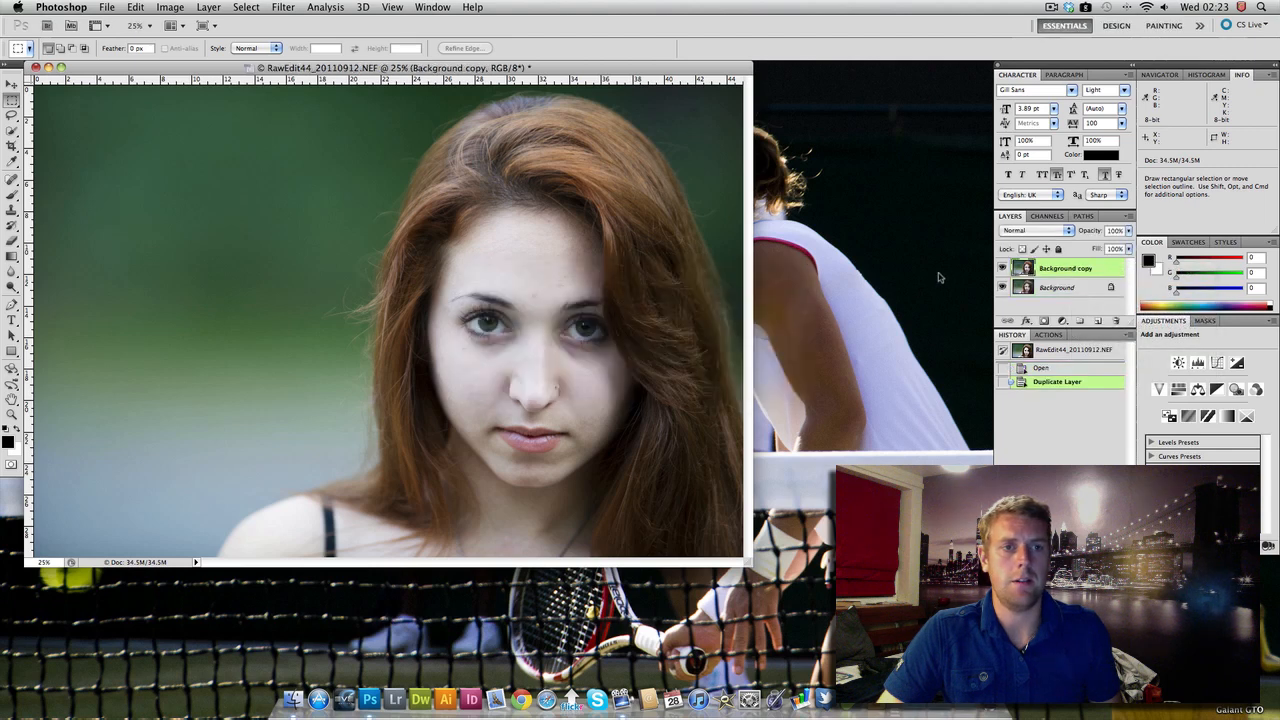
pyautogui.doubleClick(1070, 268)
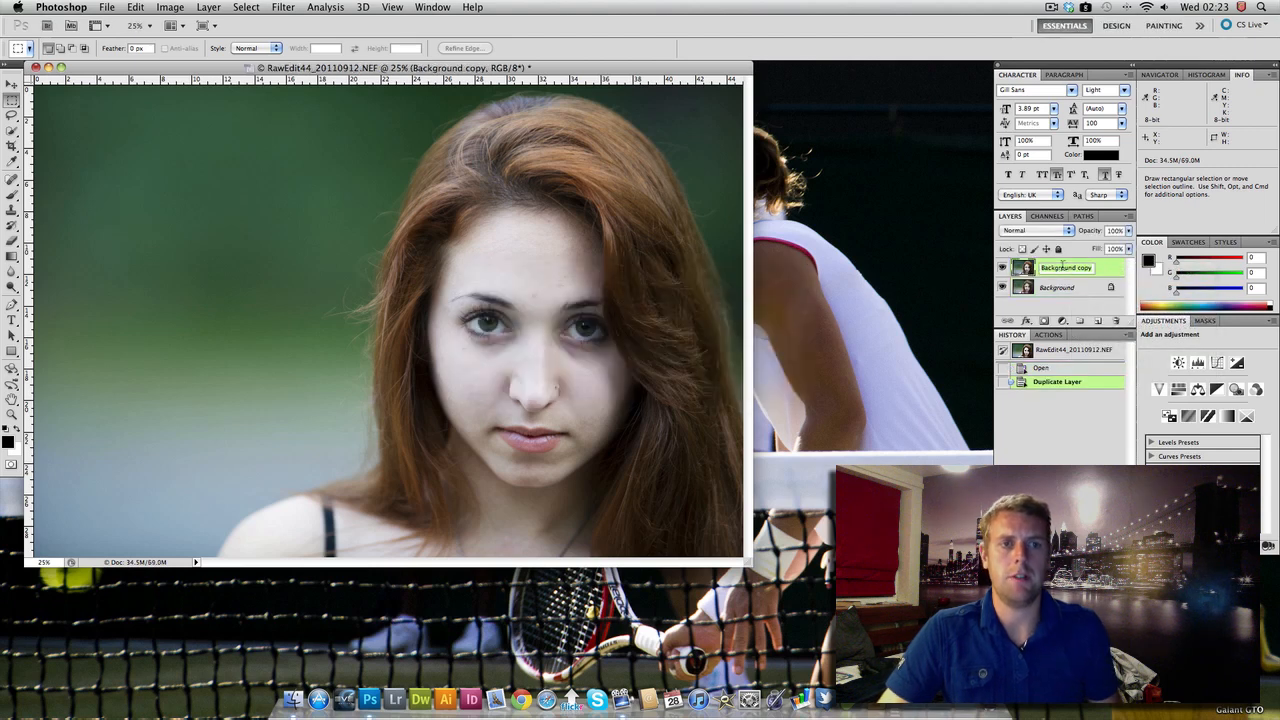
pyautogui.write('Skin smooth')
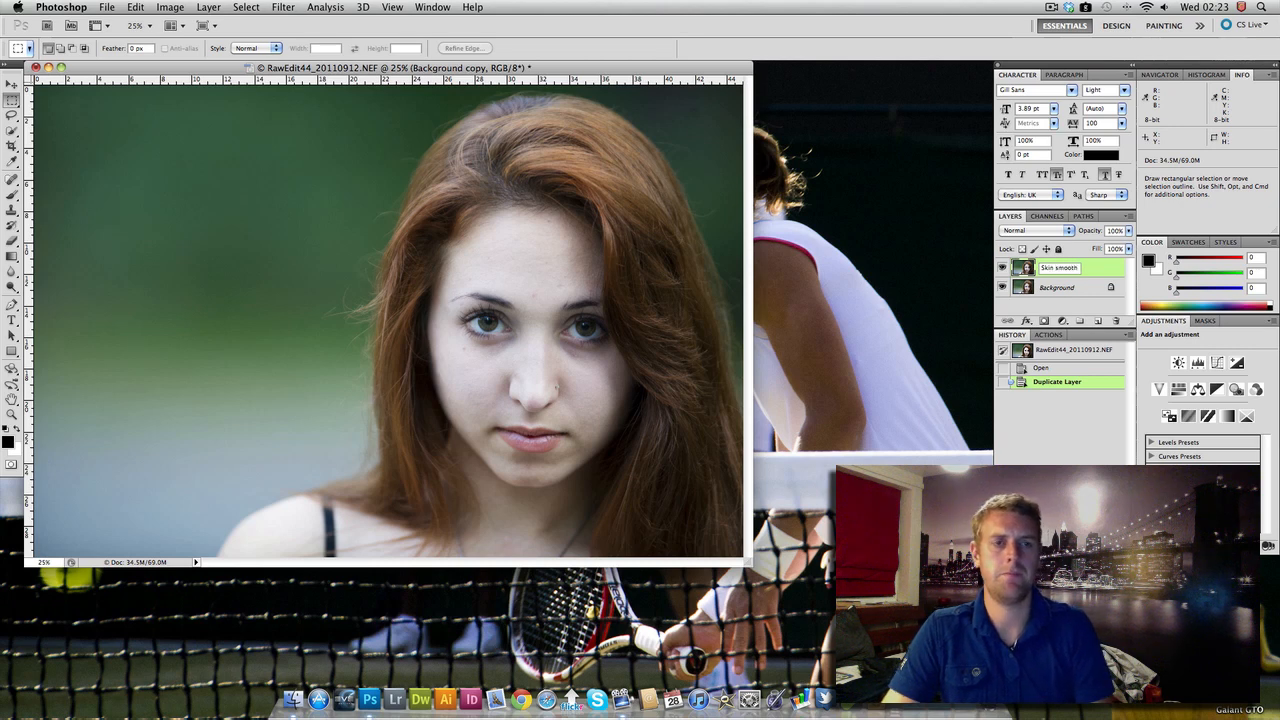
pyautogui.press('Return')
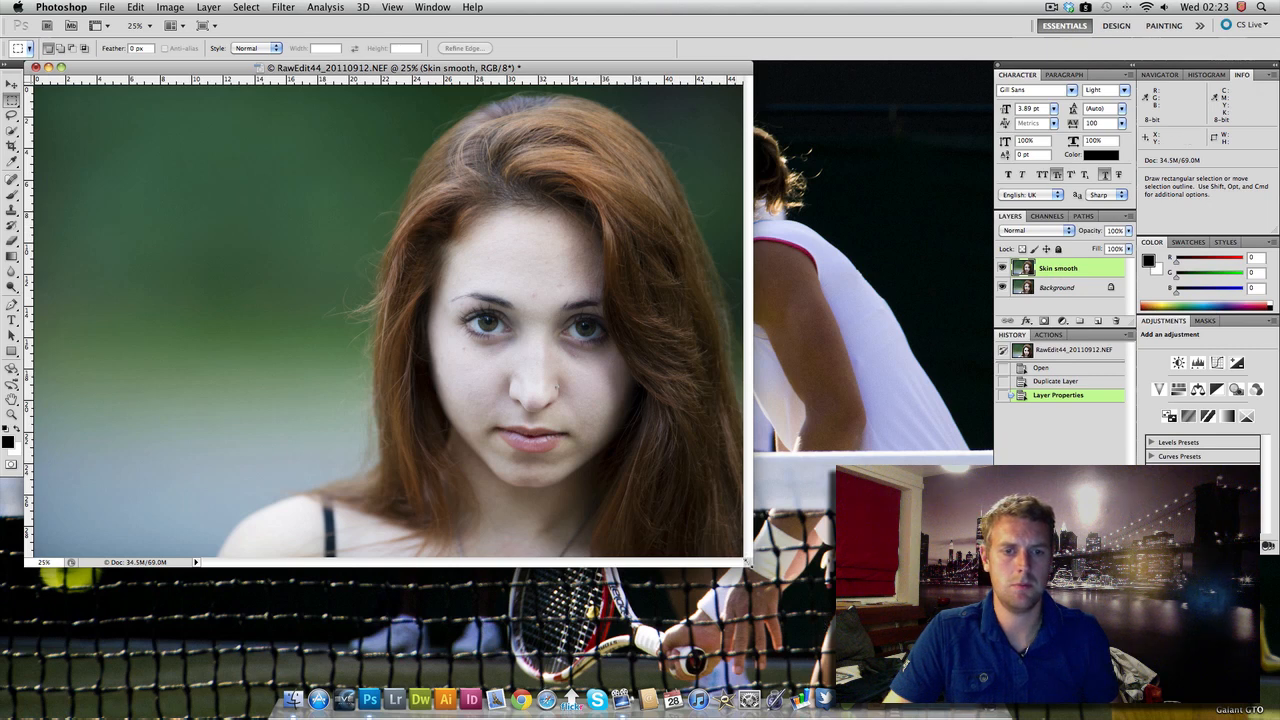
# Step: Start a Surface Blur on the Skin smooth layer and frame the eye and cheek in its preview at 33%
pyautogui.moveTo(749, 564); pyautogui.dragTo(828, 606)
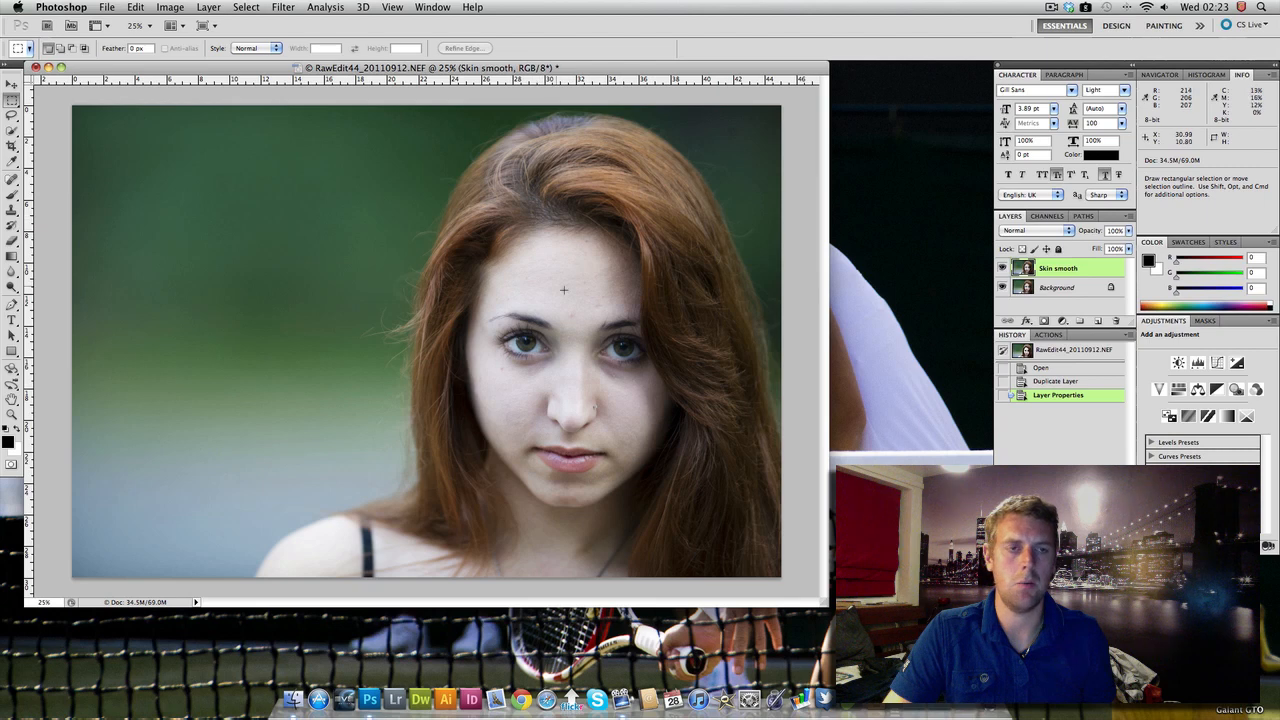
pyautogui.click(279, 8)
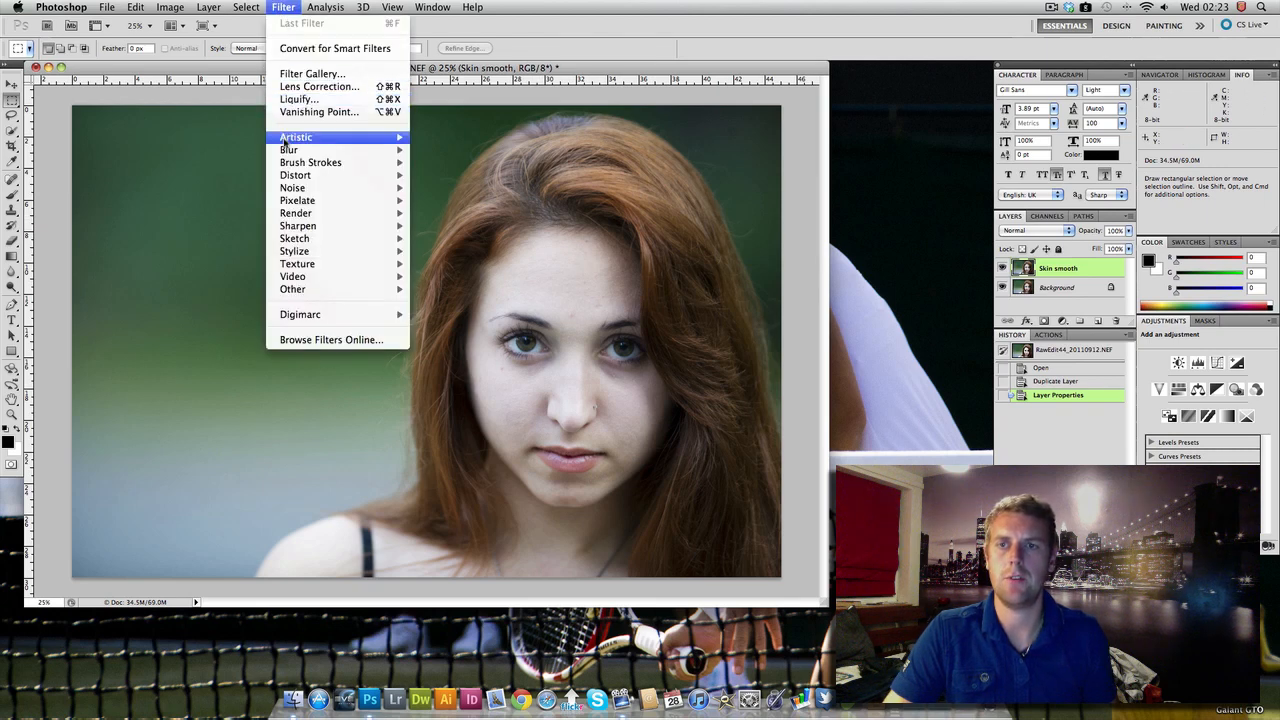
pyautogui.moveTo(295, 150)
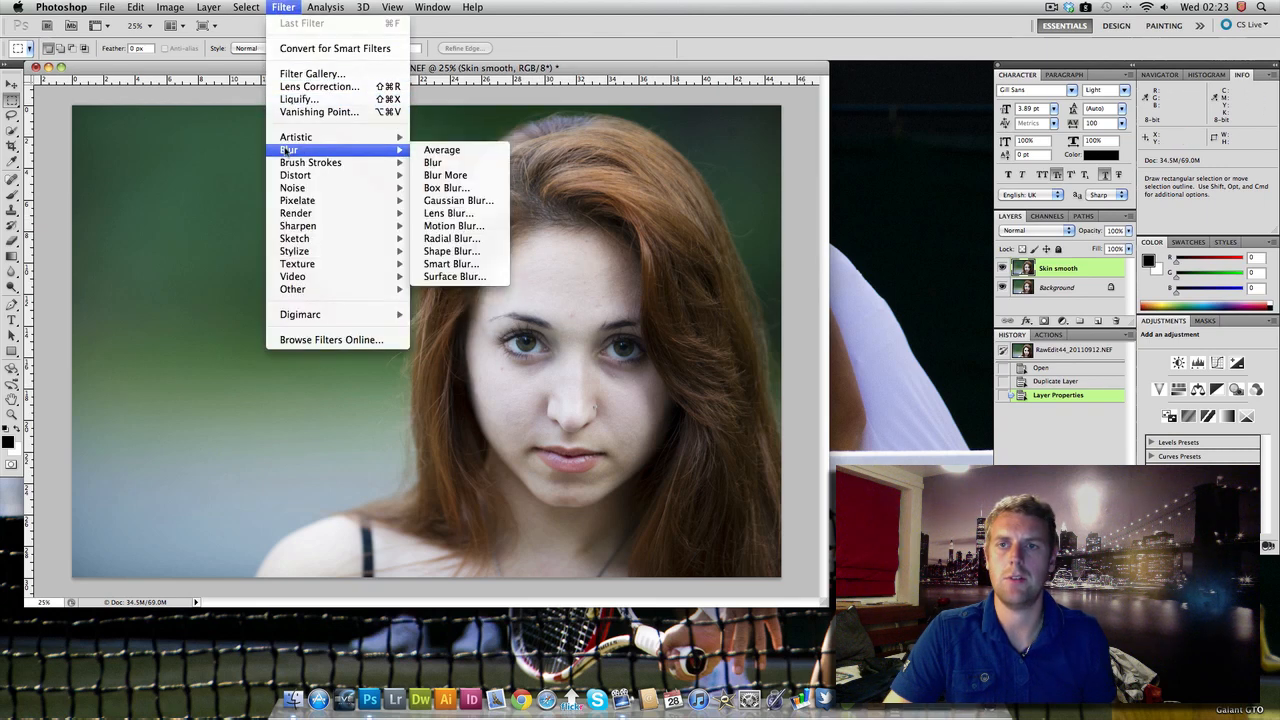
pyautogui.click(490, 277)
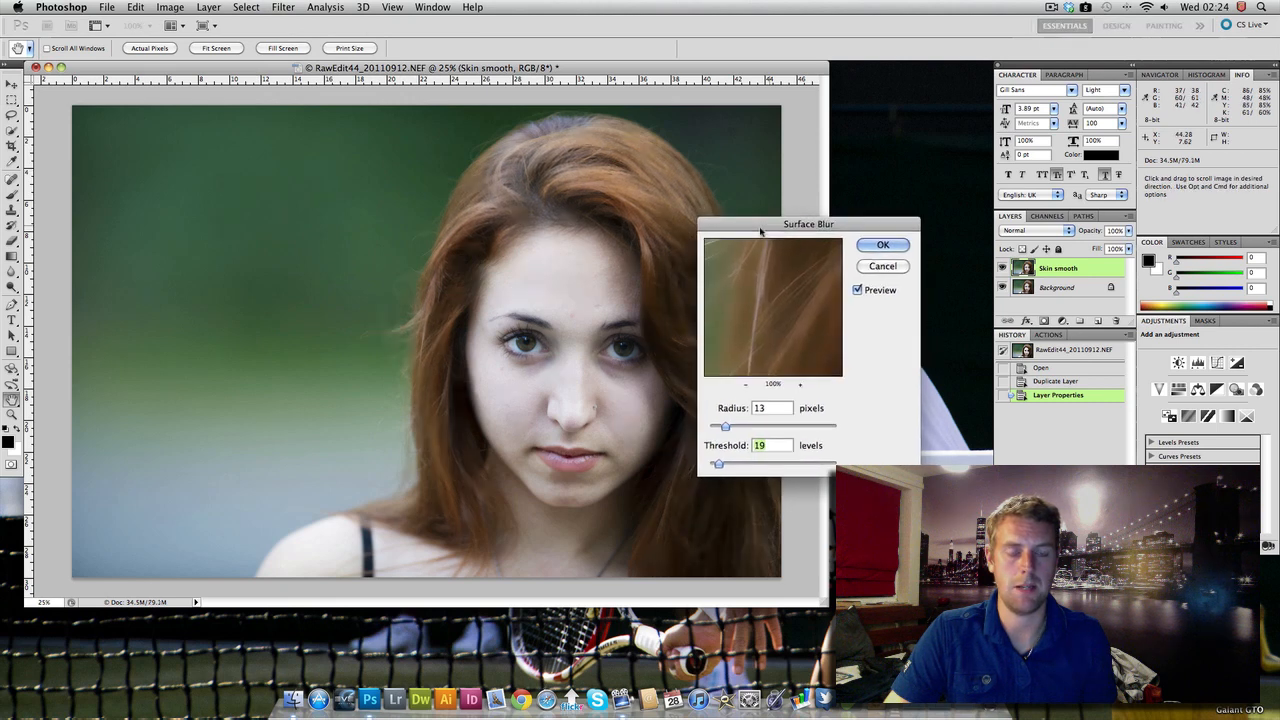
pyautogui.moveTo(760, 232); pyautogui.dragTo(768, 309)
pyautogui.click(637, 332)
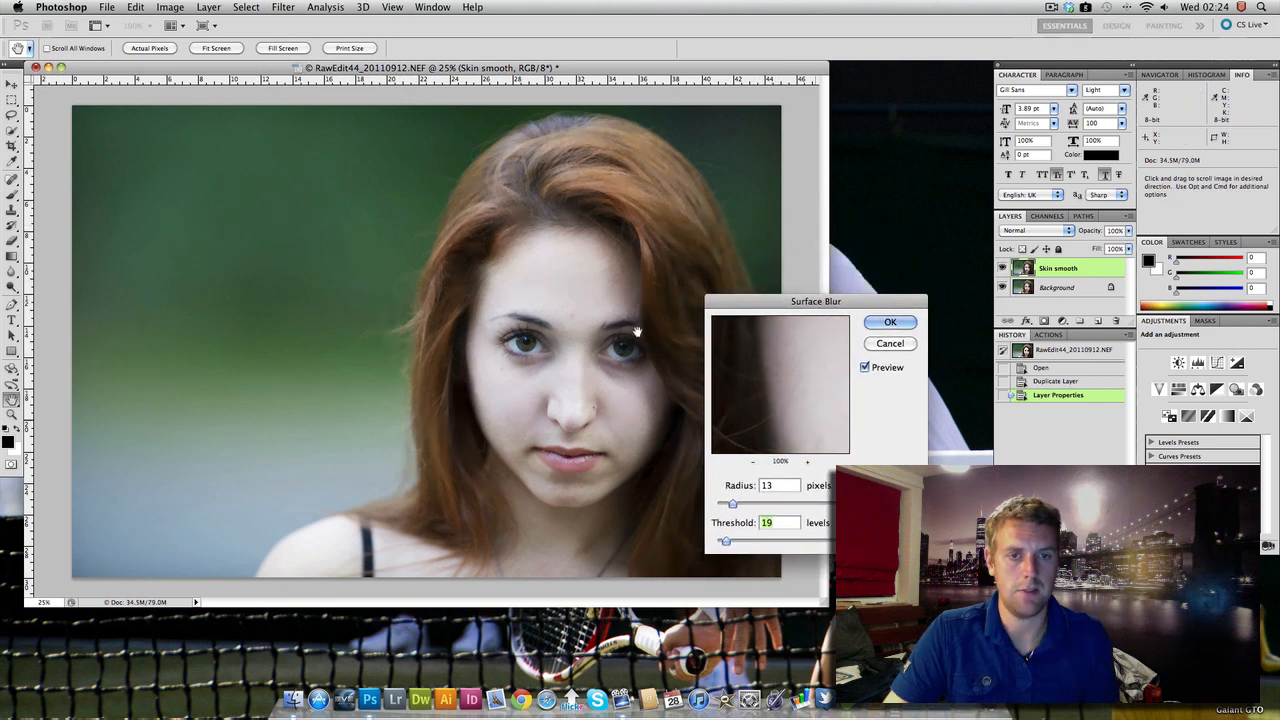
pyautogui.moveTo(637, 332); pyautogui.dragTo(418, 381)
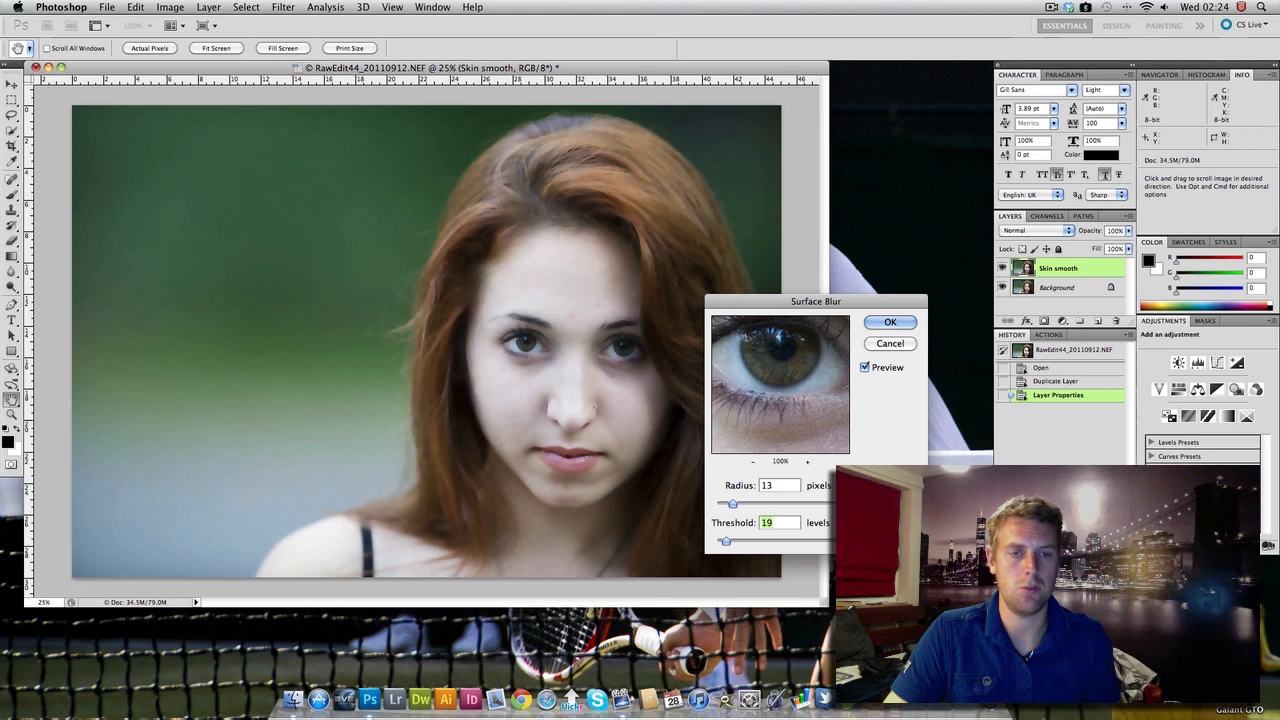
pyautogui.click(753, 461)
pyautogui.click(753, 461)
pyautogui.click(753, 461)
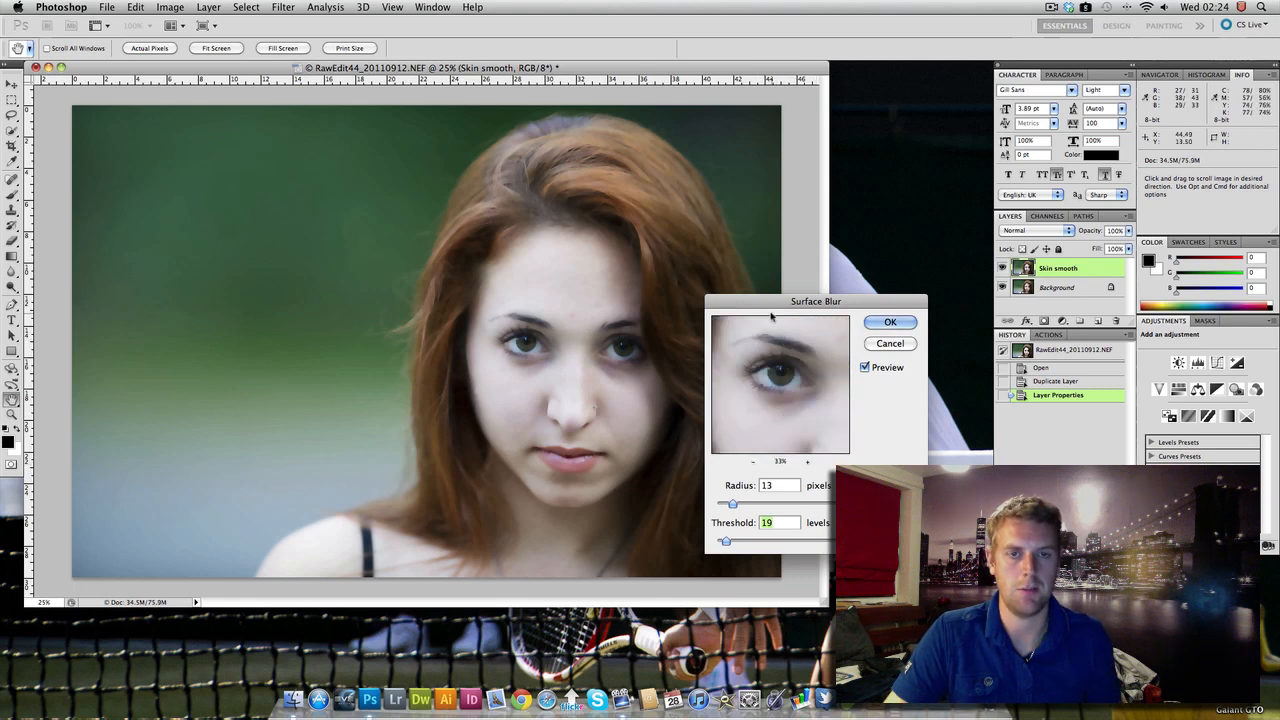
pyautogui.moveTo(776, 300); pyautogui.dragTo(844, 285)
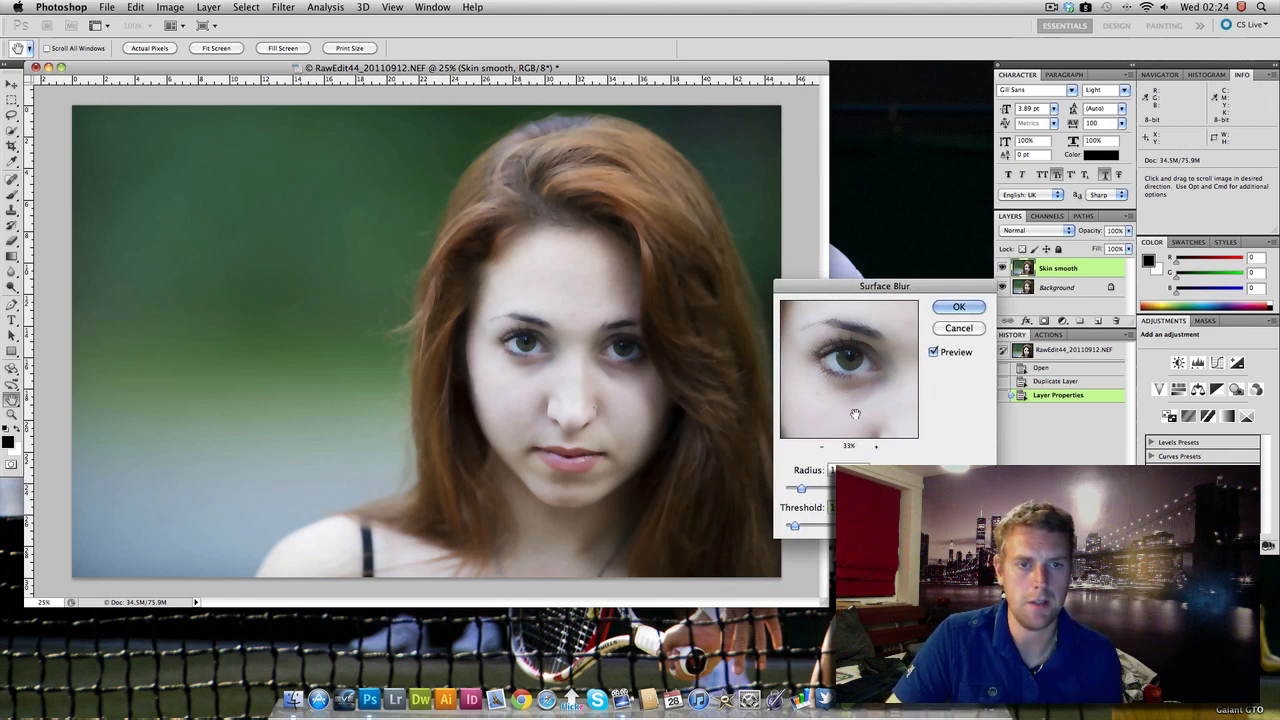
pyautogui.moveTo(878, 425); pyautogui.dragTo(872, 360)
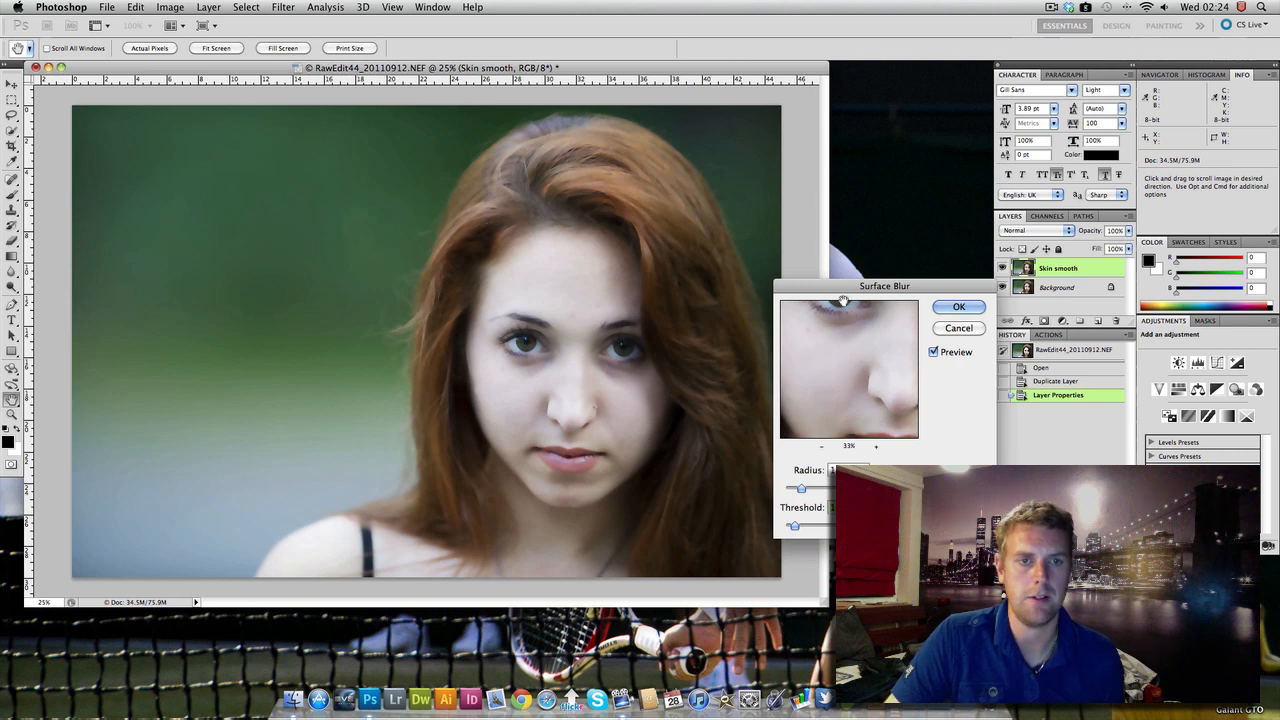
pyautogui.moveTo(833, 291); pyautogui.dragTo(818, 186)
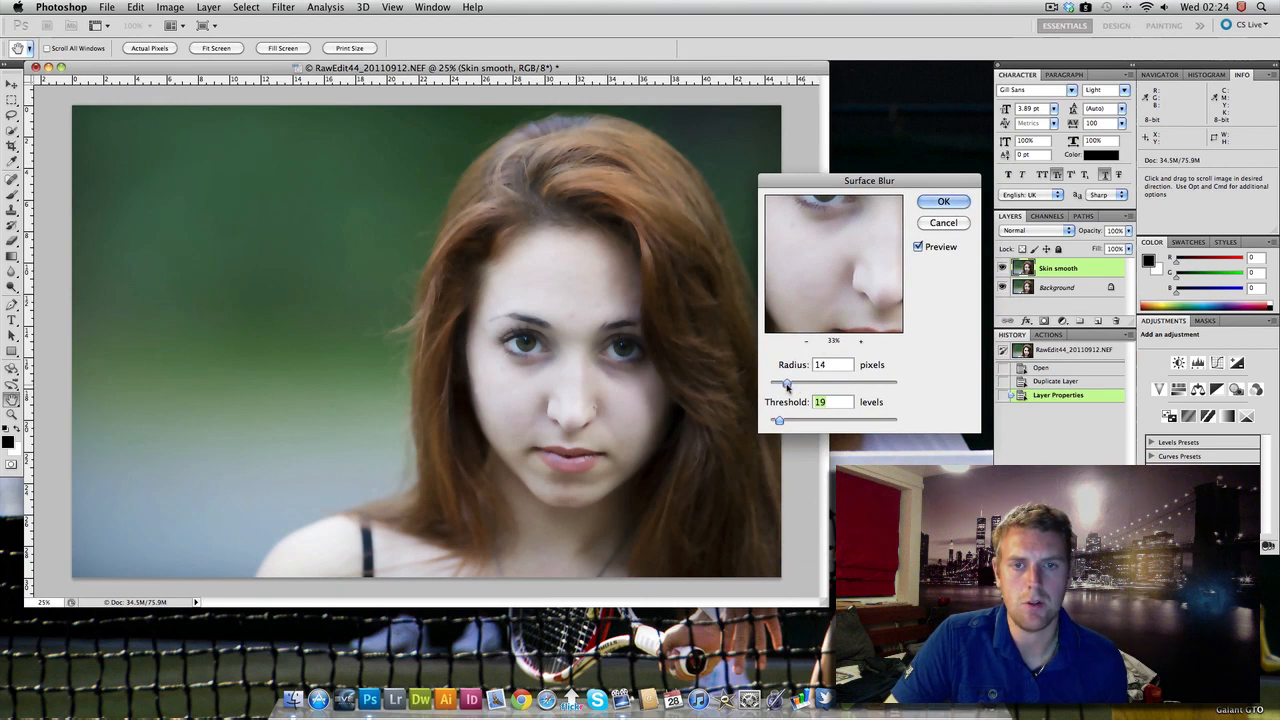
# Step: Apply the Surface Blur with a Radius of 19 pixels and a Threshold of 27 levels
pyautogui.moveTo(787, 386); pyautogui.dragTo(783, 422)
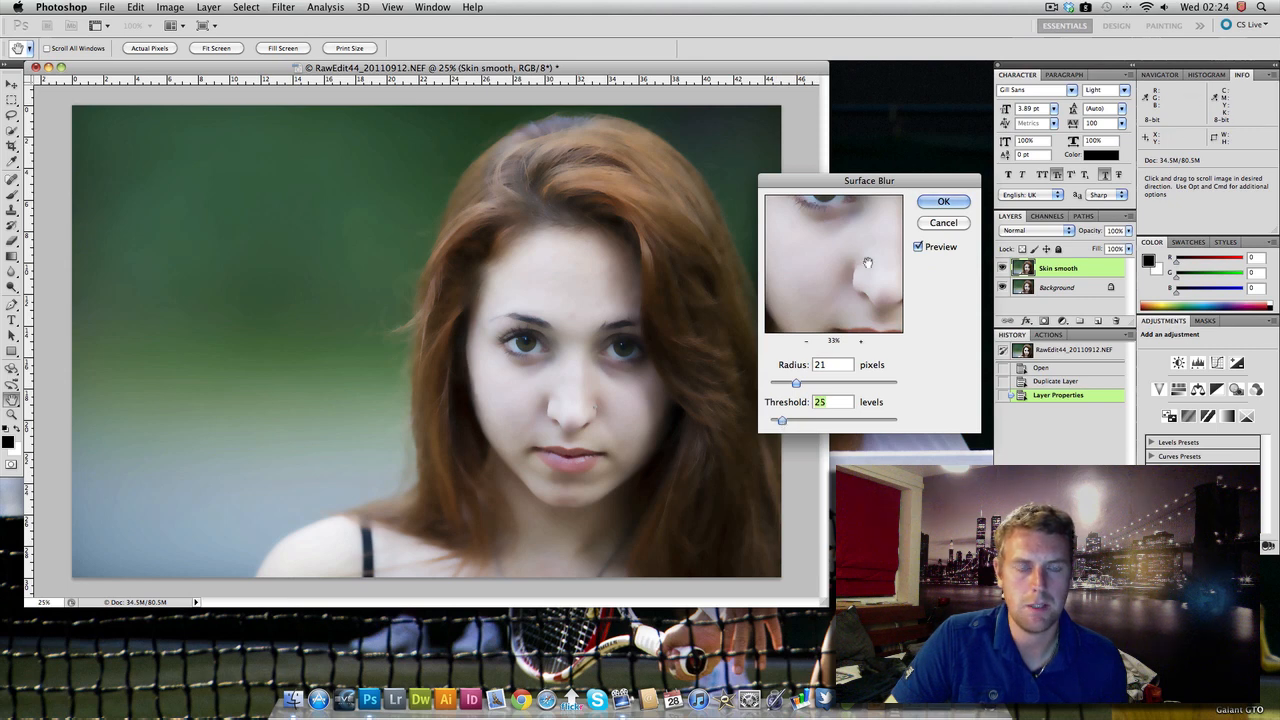
pyautogui.moveTo(855, 268); pyautogui.dragTo(801, 311)
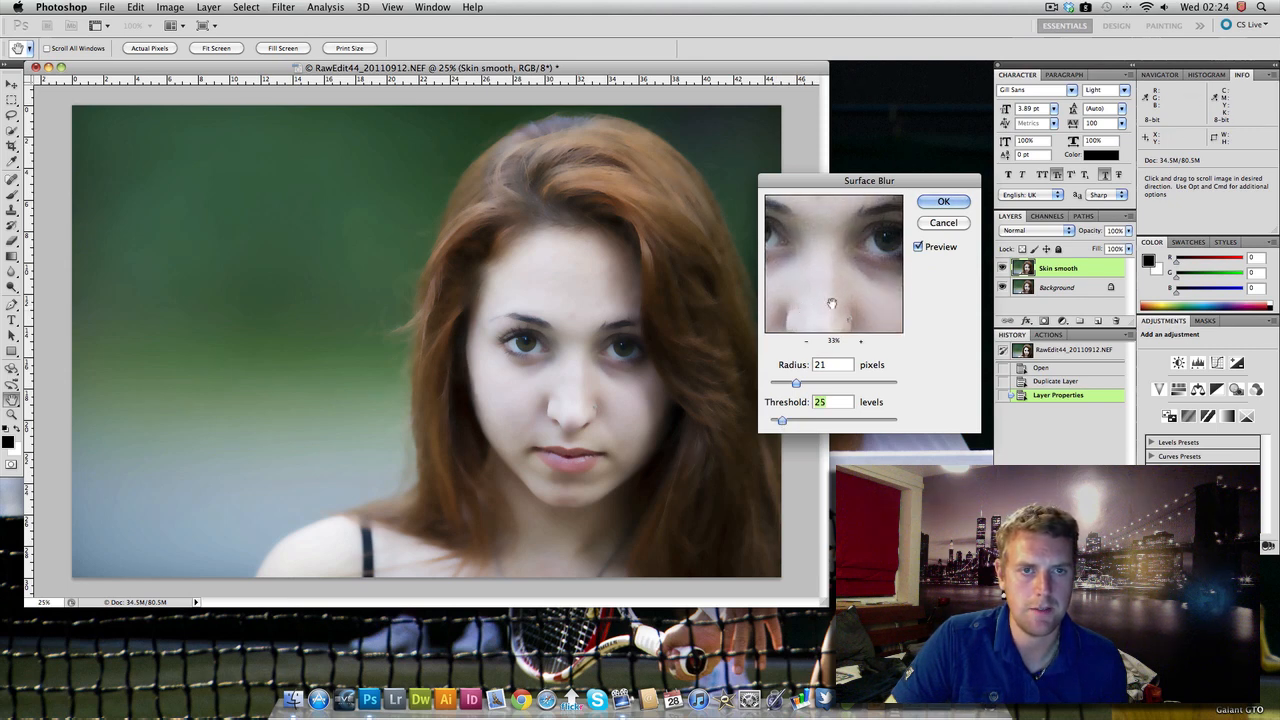
pyautogui.click(796, 384)
pyautogui.moveTo(783, 422); pyautogui.dragTo(793, 385)
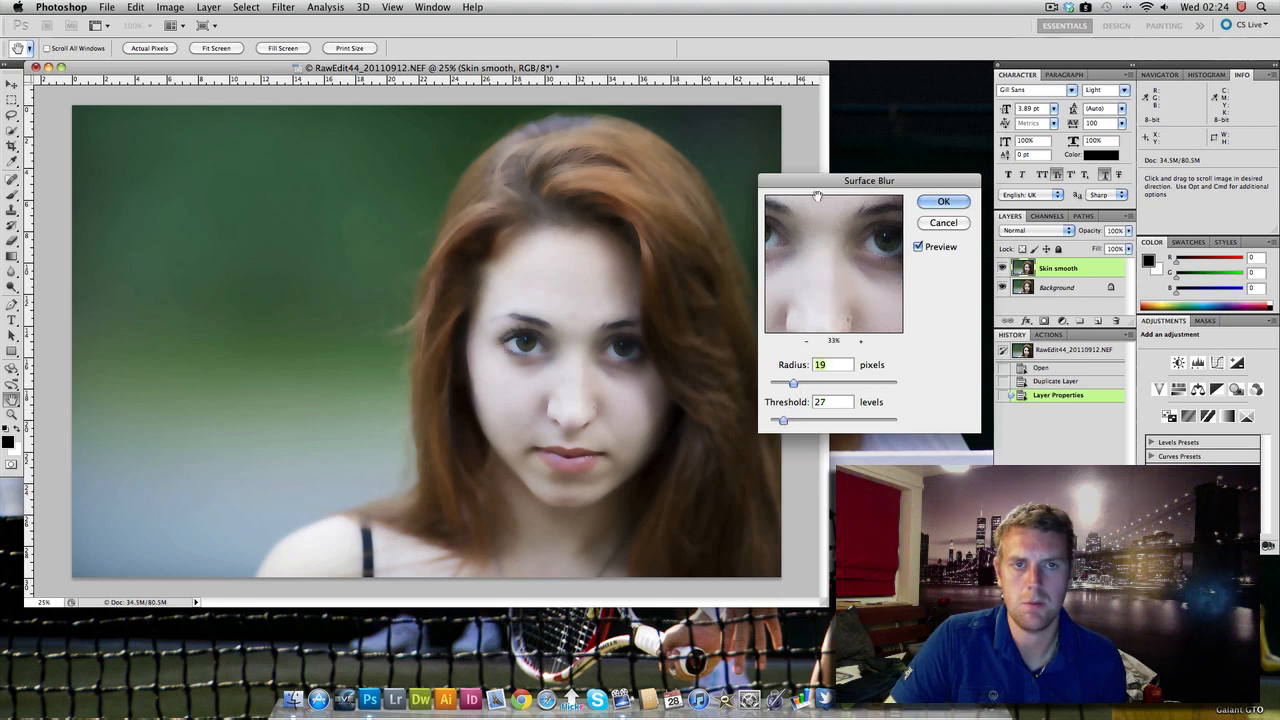
pyautogui.moveTo(814, 185); pyautogui.dragTo(832, 267)
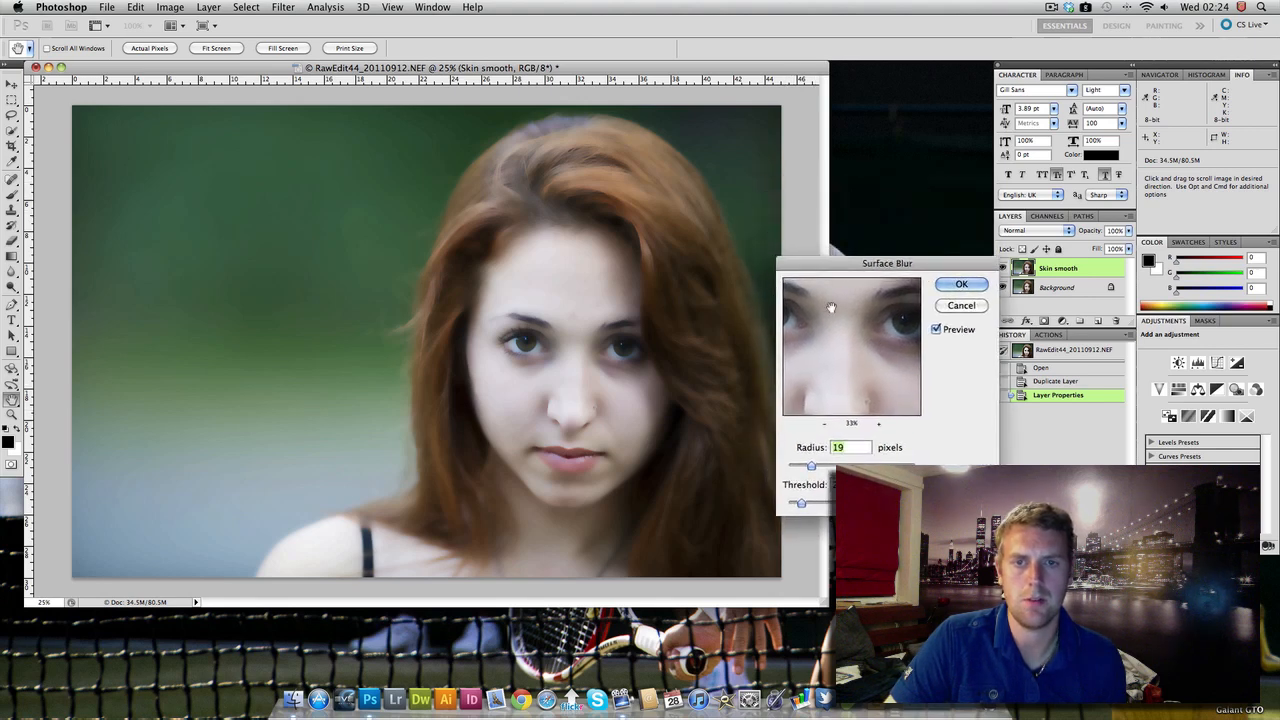
pyautogui.click(962, 285)
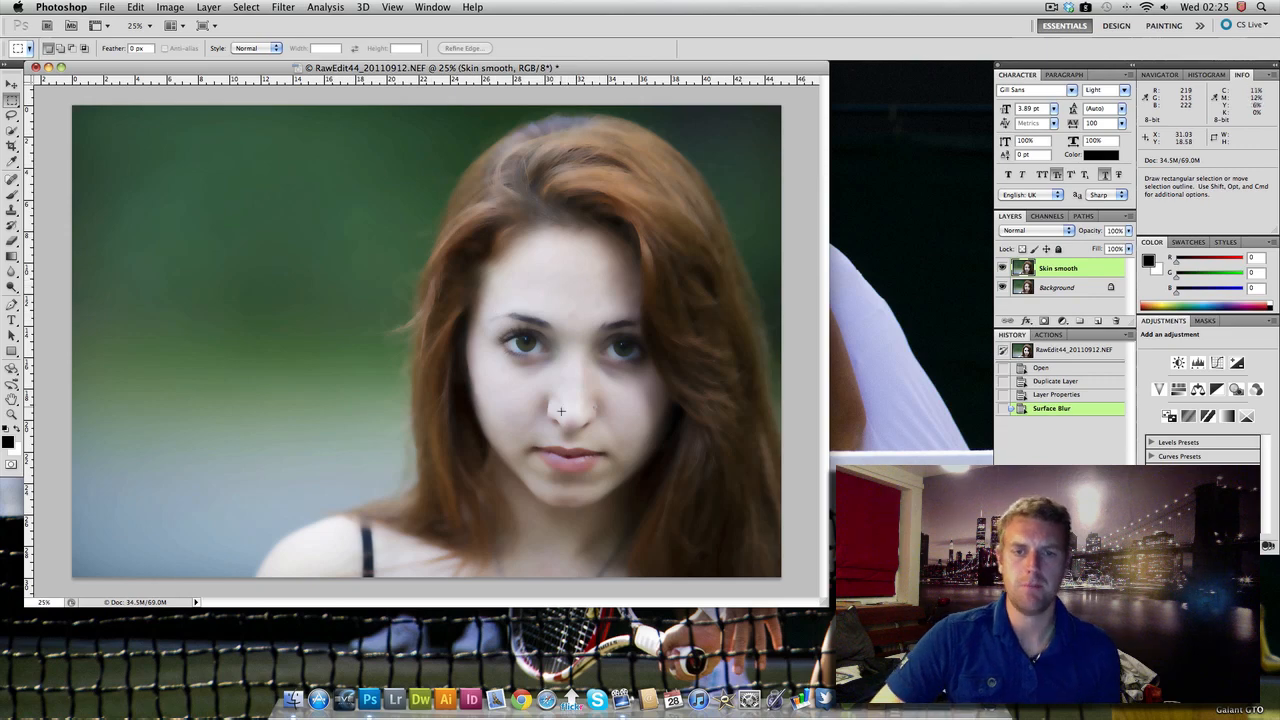
# Step: Examine the blurred skin on the cheeks, forehead and around the eyes at 66.7% magnification
pyautogui.press('super+equal')
pyautogui.press('super+equal')
pyautogui.press('super+equal')
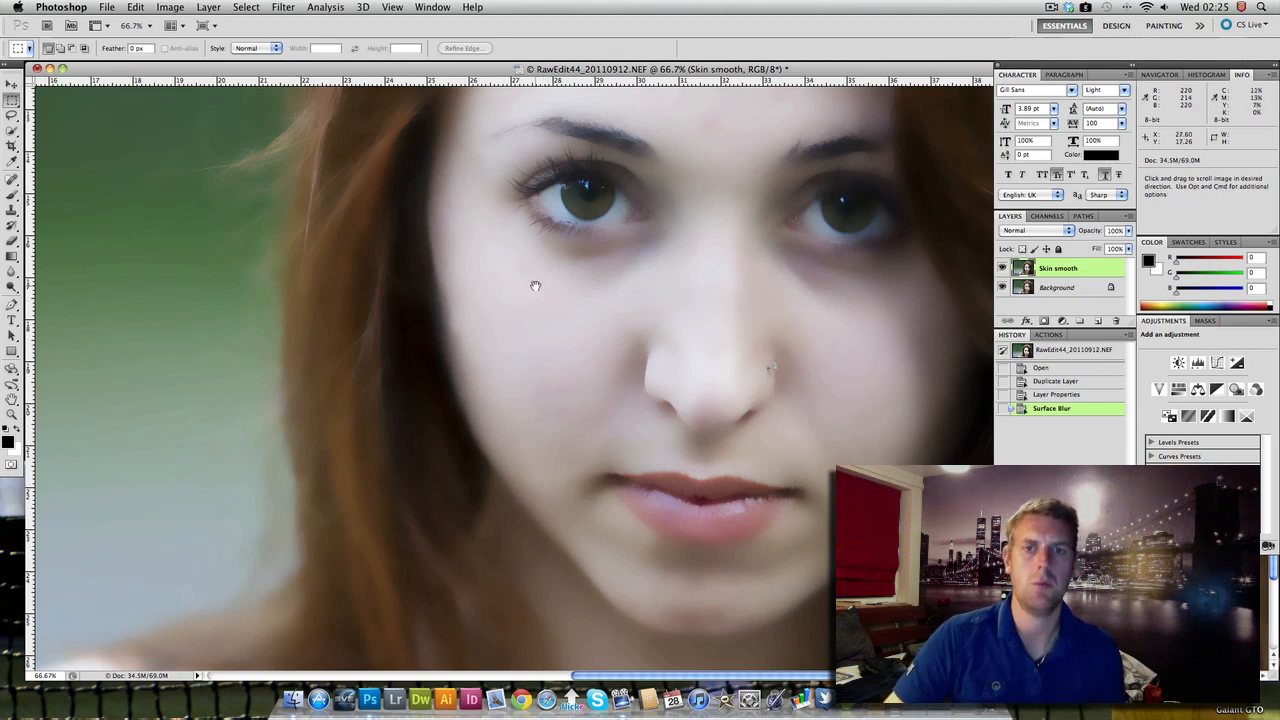
pyautogui.moveTo(534, 289); pyautogui.dragTo(545, 527)
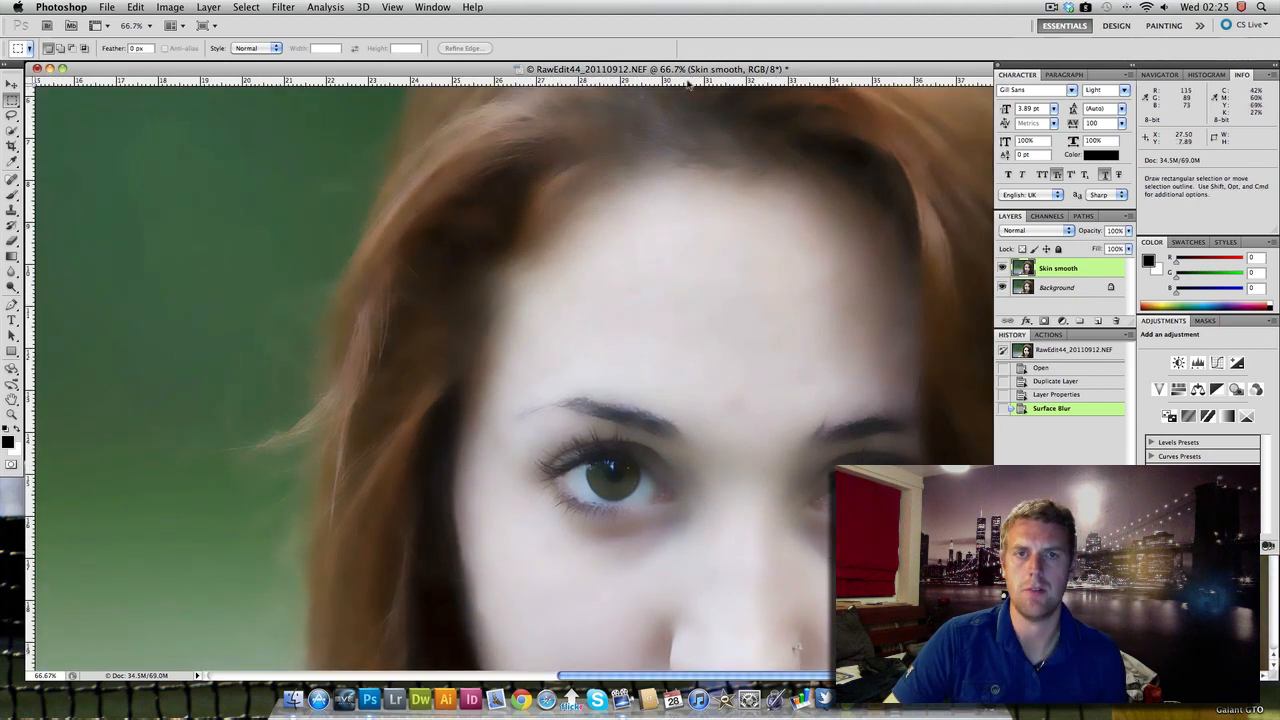
pyautogui.scroll(-5, 591, 260)
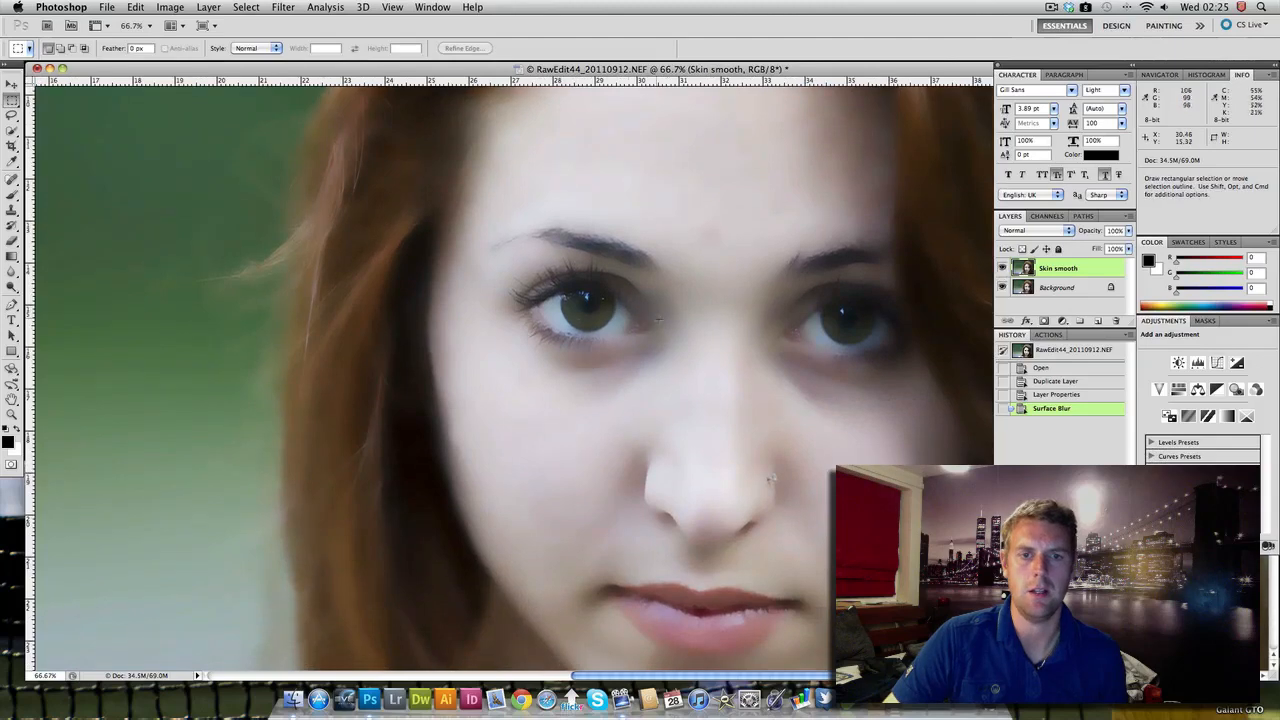
pyautogui.scroll(-2, 671, 314)
pyautogui.press('super+r')
pyautogui.press('super+minus')
pyautogui.press('super+minus')
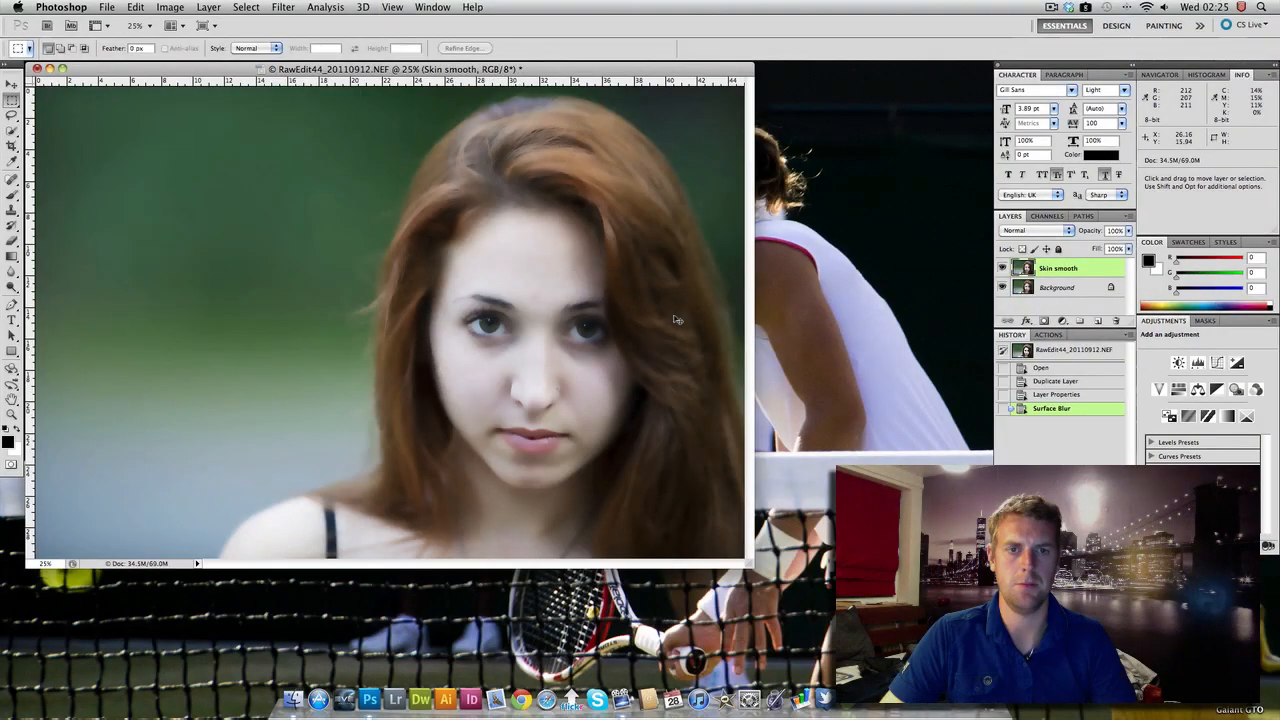
pyautogui.click(1043, 320)
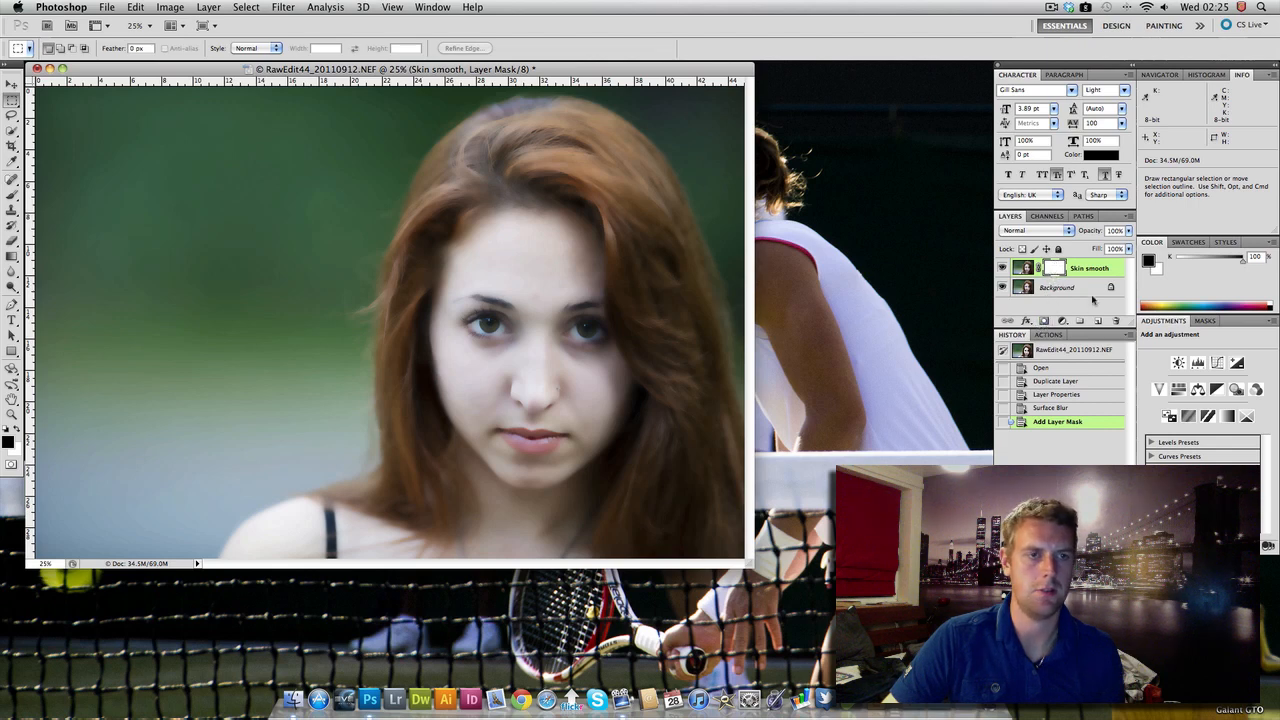
pyautogui.moveTo(1054, 270); pyautogui.dragTo(1116, 321)
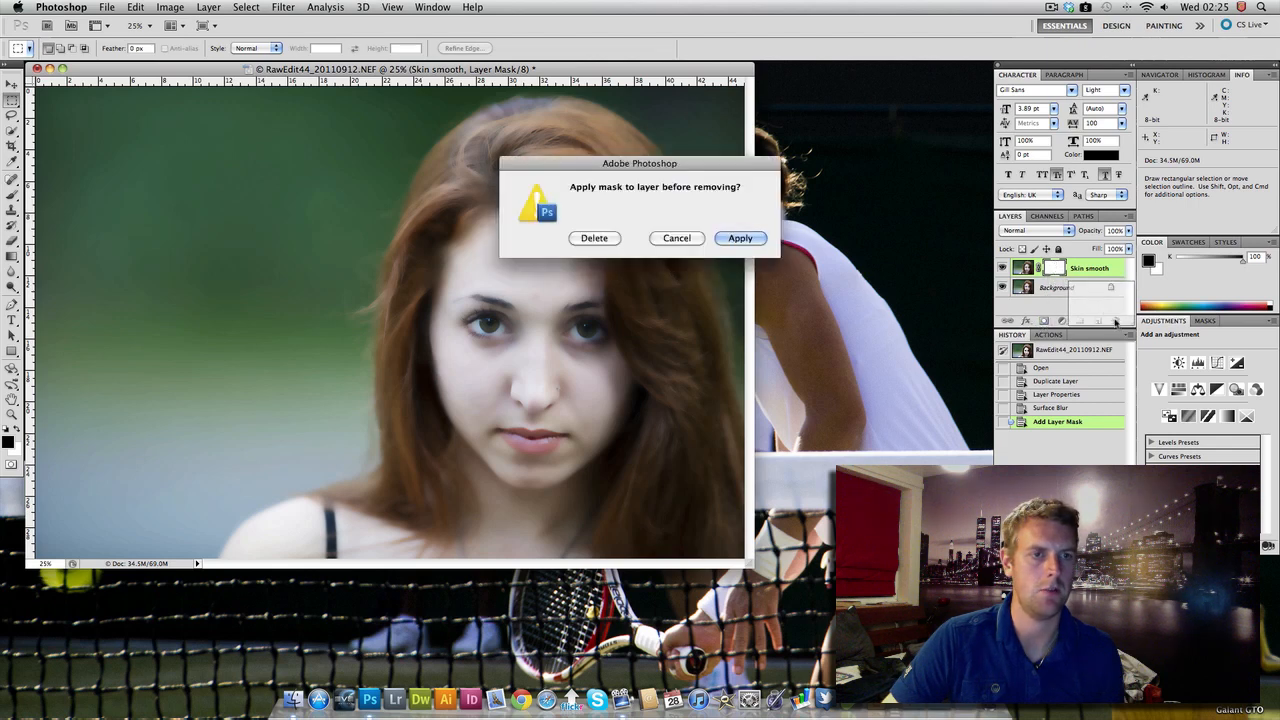
pyautogui.click(608, 239)
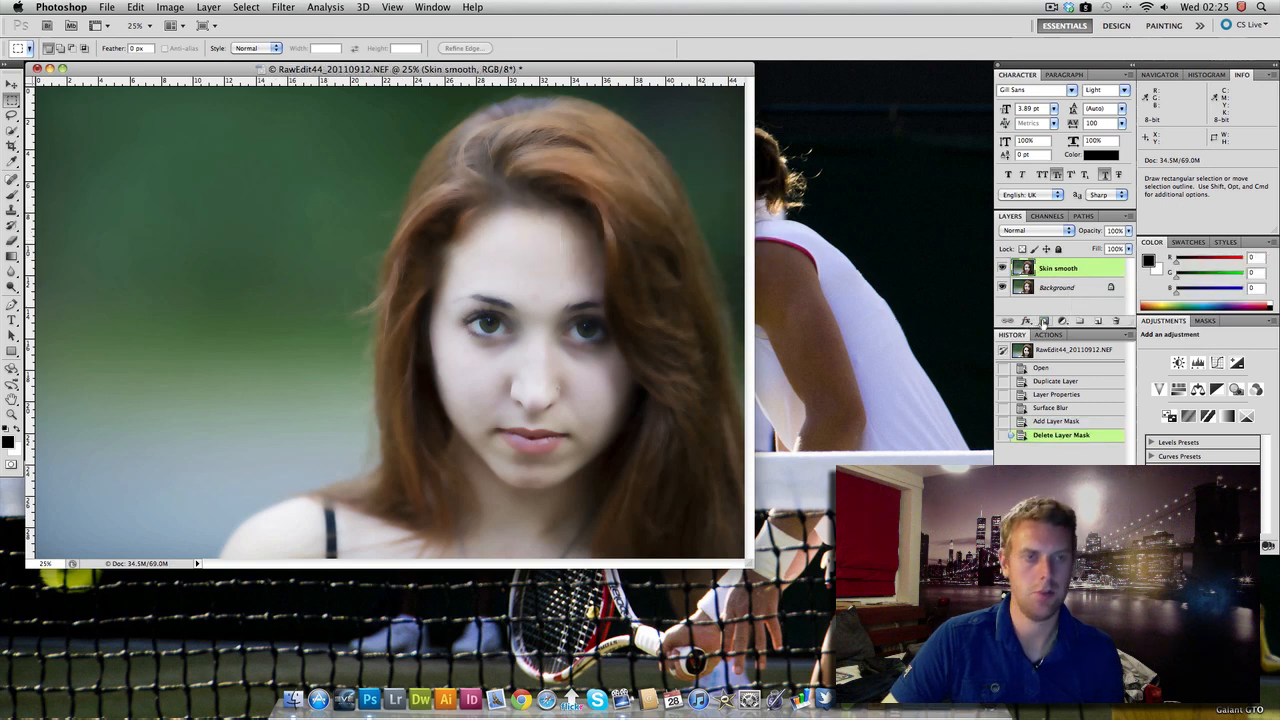
# Step: Add a black, hide-all layer mask to the Skin smooth layer and ready the Brush tool with white as the foreground colour
pyautogui.keyDown('alt'); pyautogui.click(1044, 321); pyautogui.keyUp('alt')
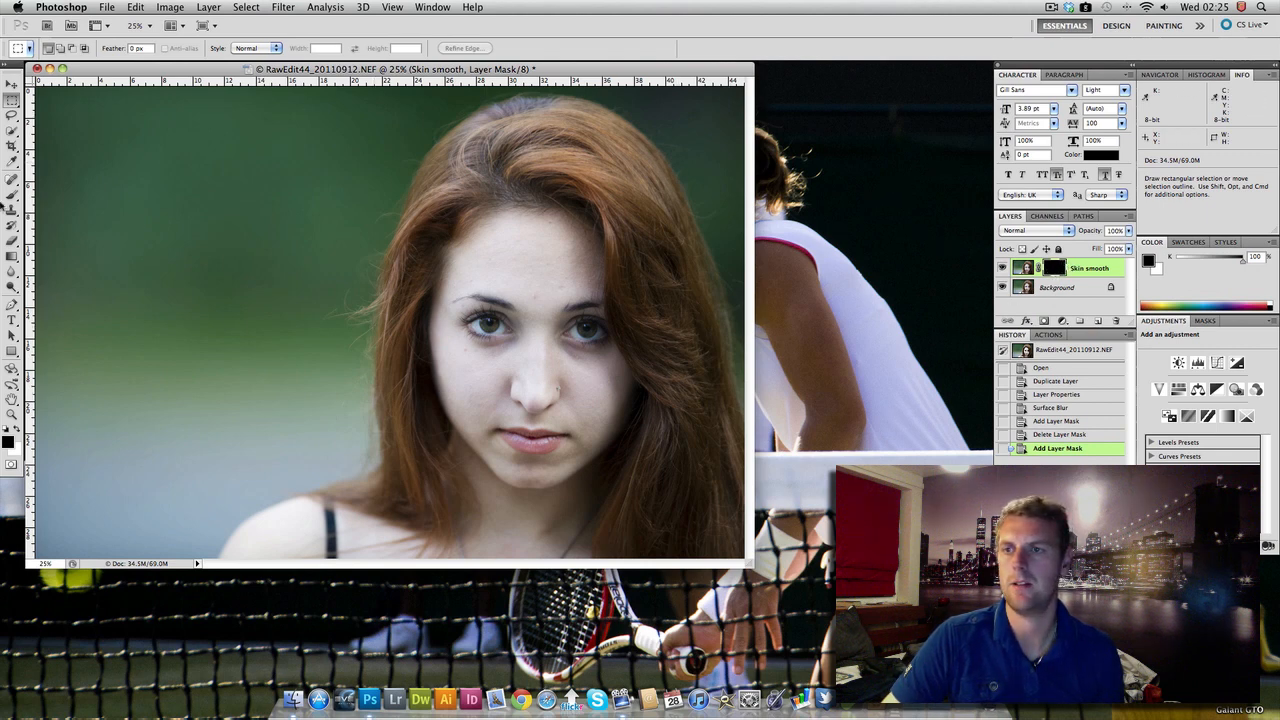
pyautogui.click(13, 196)
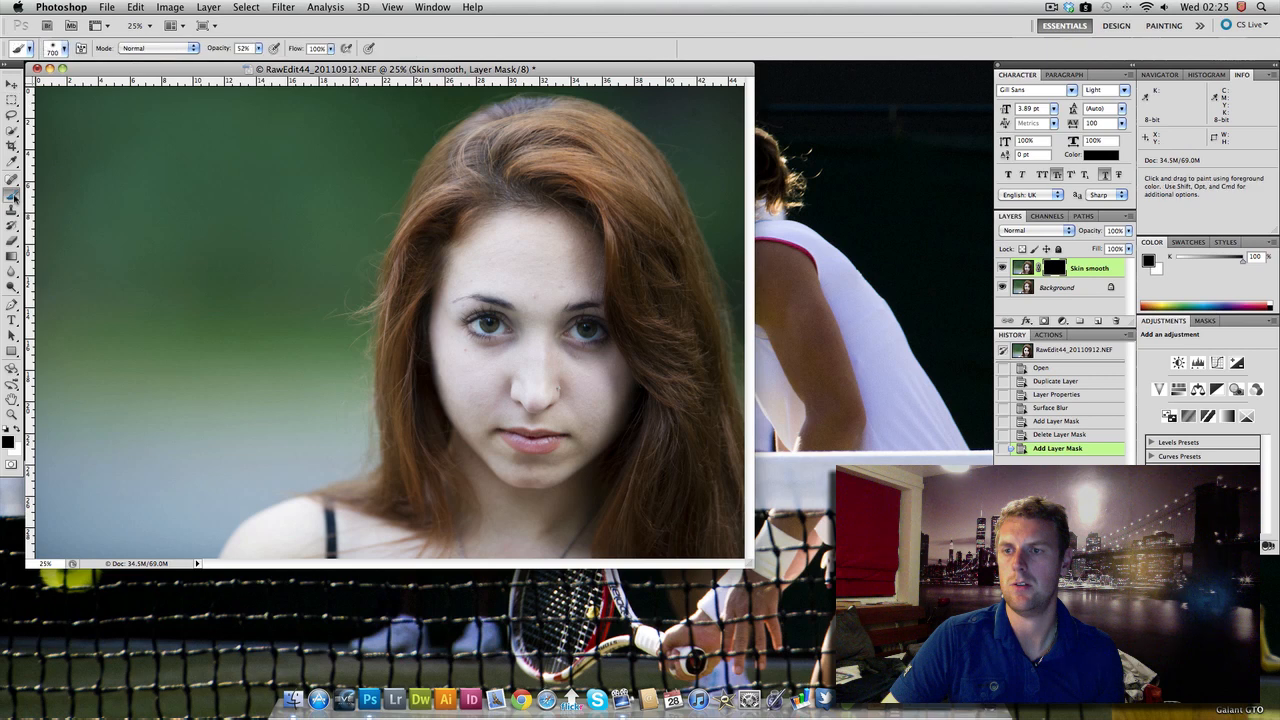
pyautogui.click(16, 432)
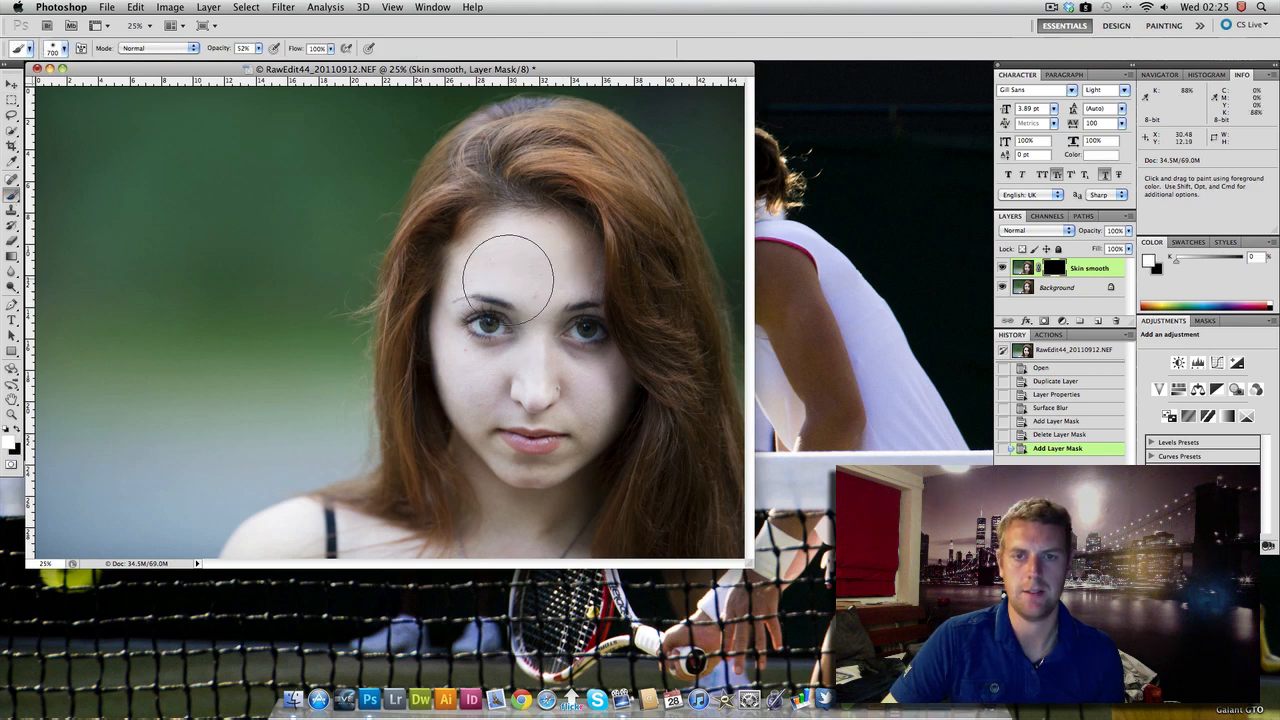
pyautogui.click(533, 335)
pyautogui.press('0')
pyautogui.moveTo(465, 243)
pyautogui.mouseDown()
pyautogui.moveTo(561, 282)
pyautogui.moveTo(530, 345)
pyautogui.mouseUp()
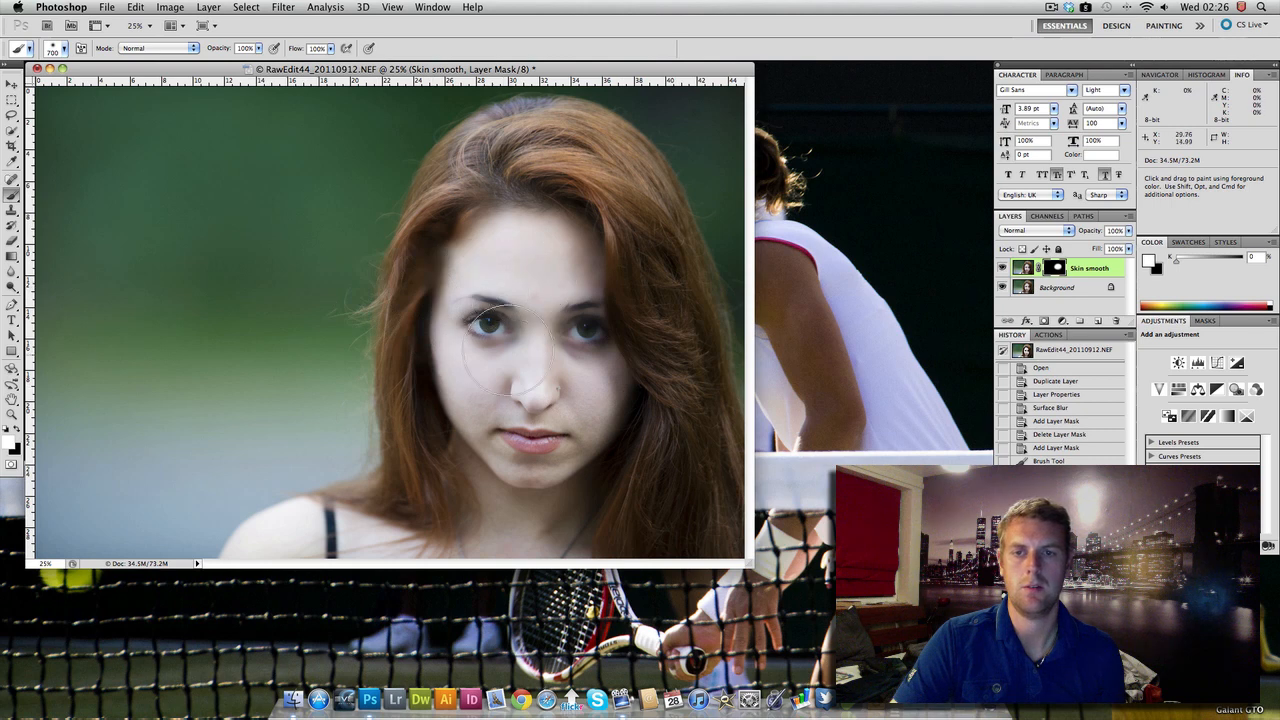
pyautogui.click(1060, 448)
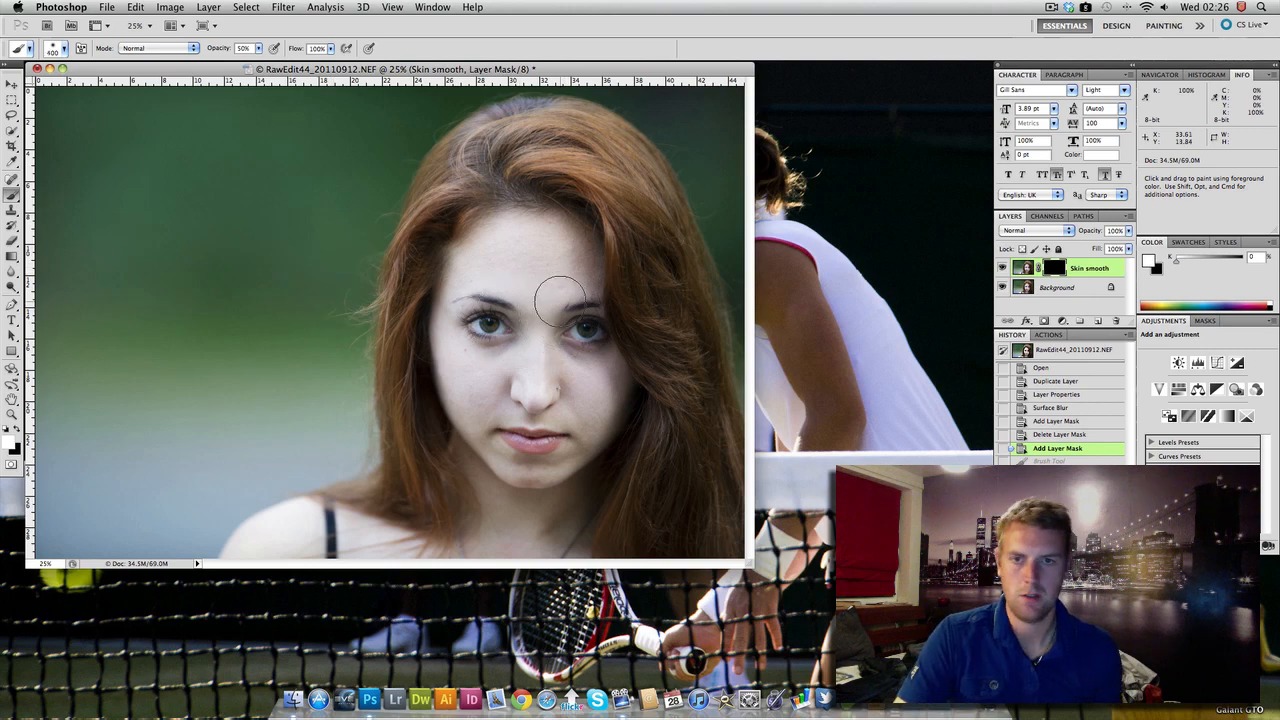
# Step: Paint white on the mask over the upper cheek and nose with a 200 px brush at 50% opacity to reveal the smoothing
pyautogui.press('super+plus')
pyautogui.press('super+plus')
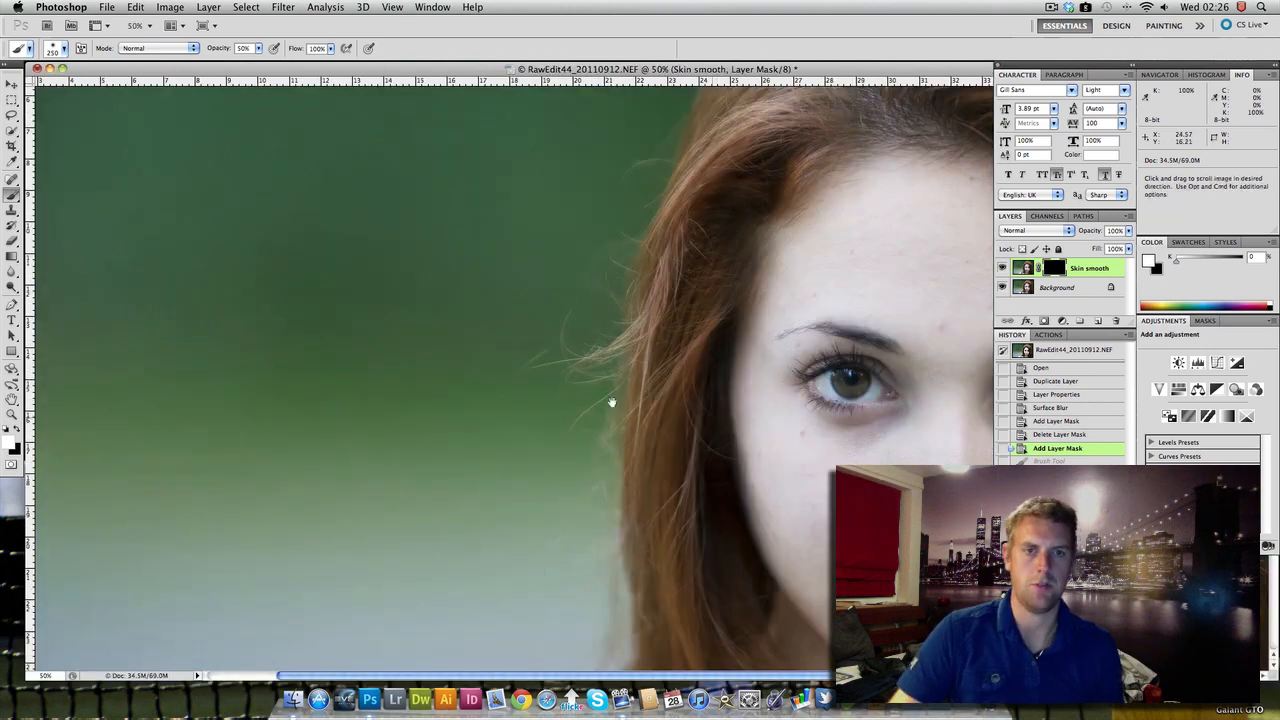
pyautogui.moveTo(611, 405); pyautogui.dragTo(252, 342)
pyautogui.press('super+plus')
pyautogui.press('super+plus')
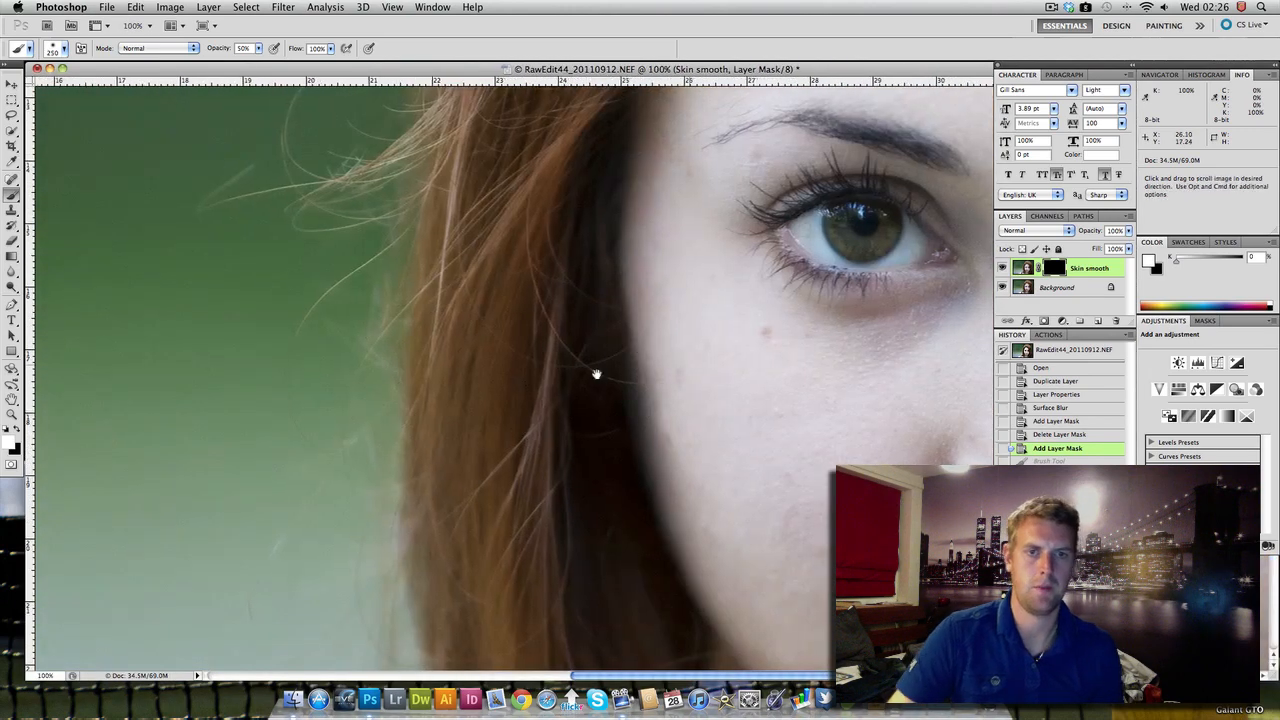
pyautogui.moveTo(950, 250); pyautogui.dragTo(412, 305)
pyautogui.press('super+minus')
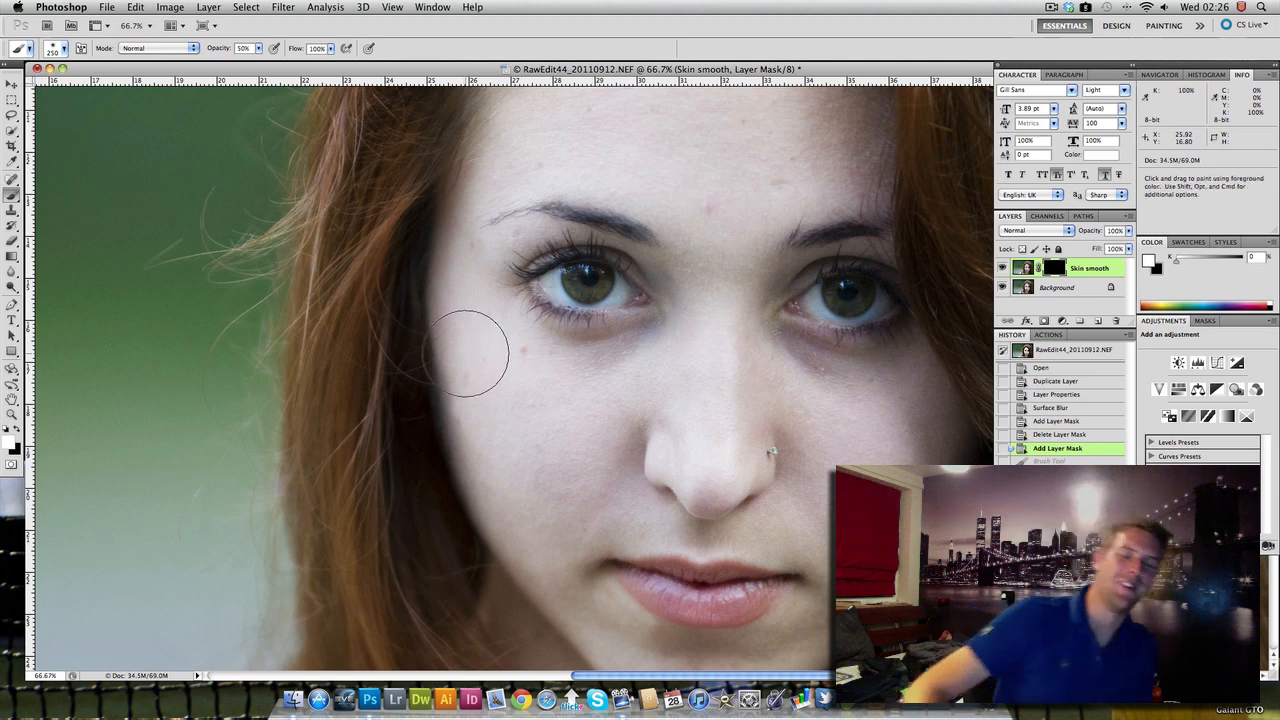
pyautogui.hscroll(-1, 525, 386)
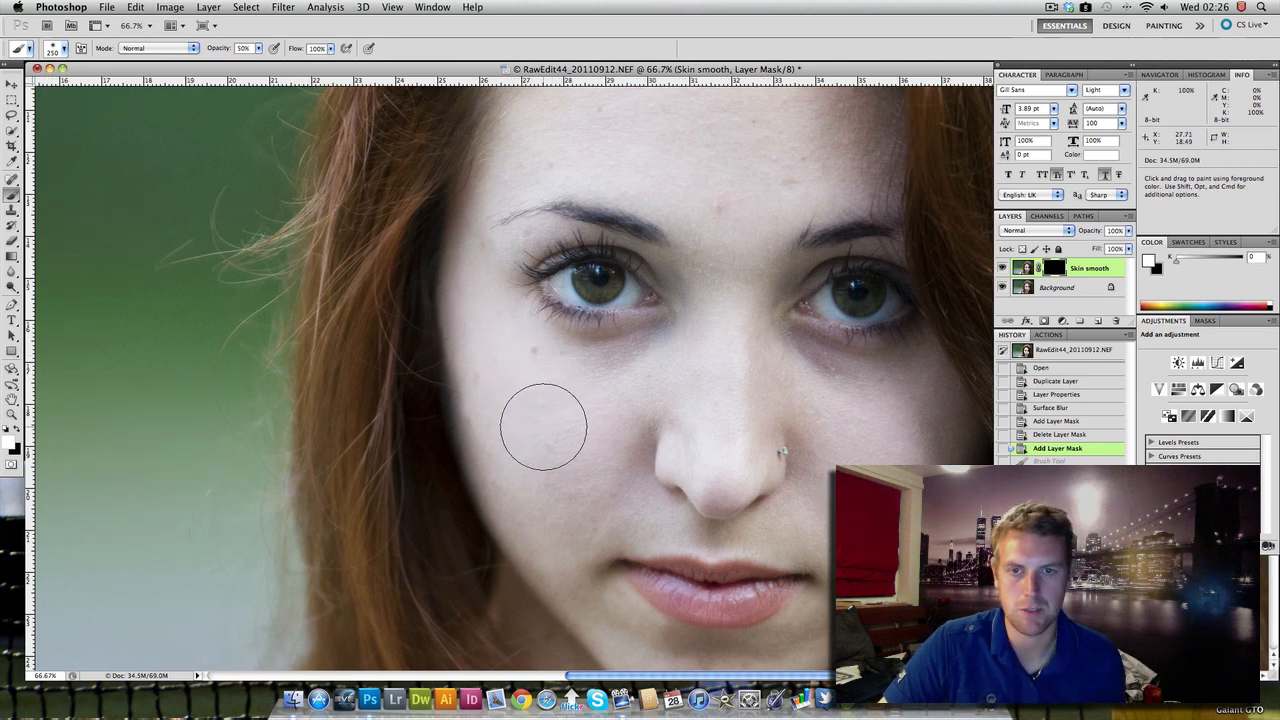
pyautogui.press('[')
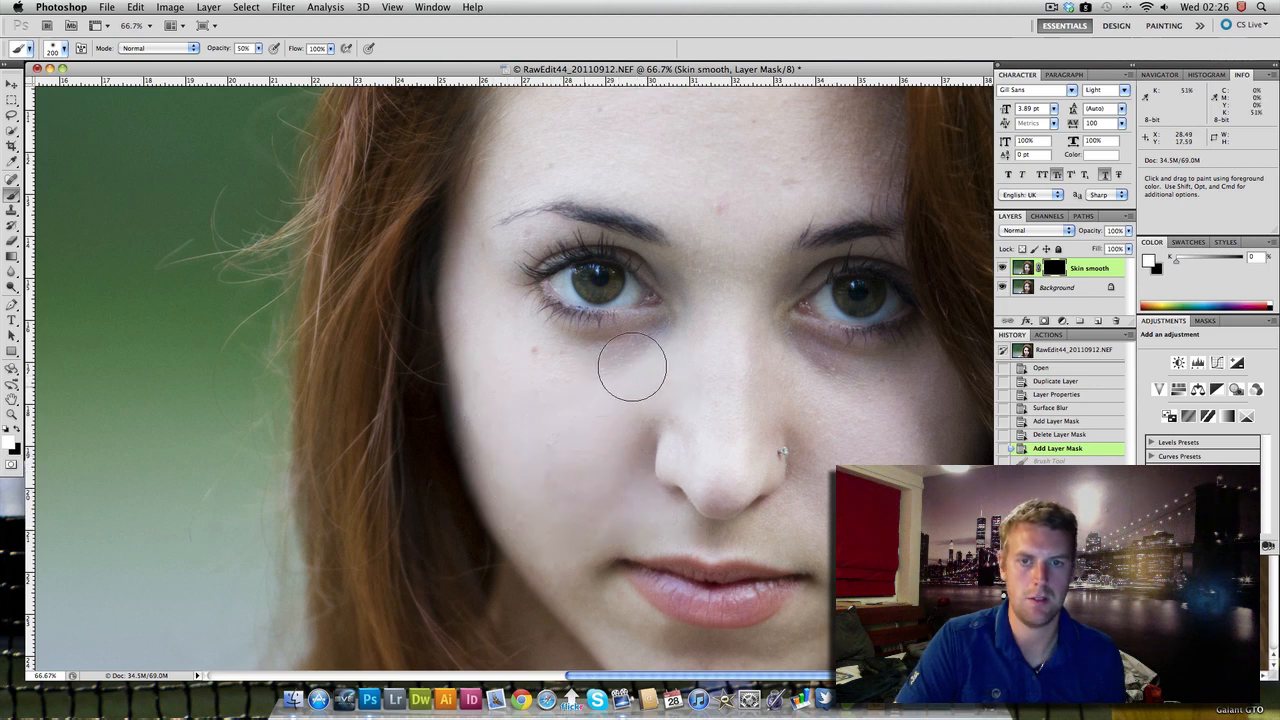
pyautogui.moveTo(632, 367)
pyautogui.mouseDown()
pyautogui.moveTo(537, 353)
pyautogui.moveTo(671, 383)
pyautogui.mouseUp()
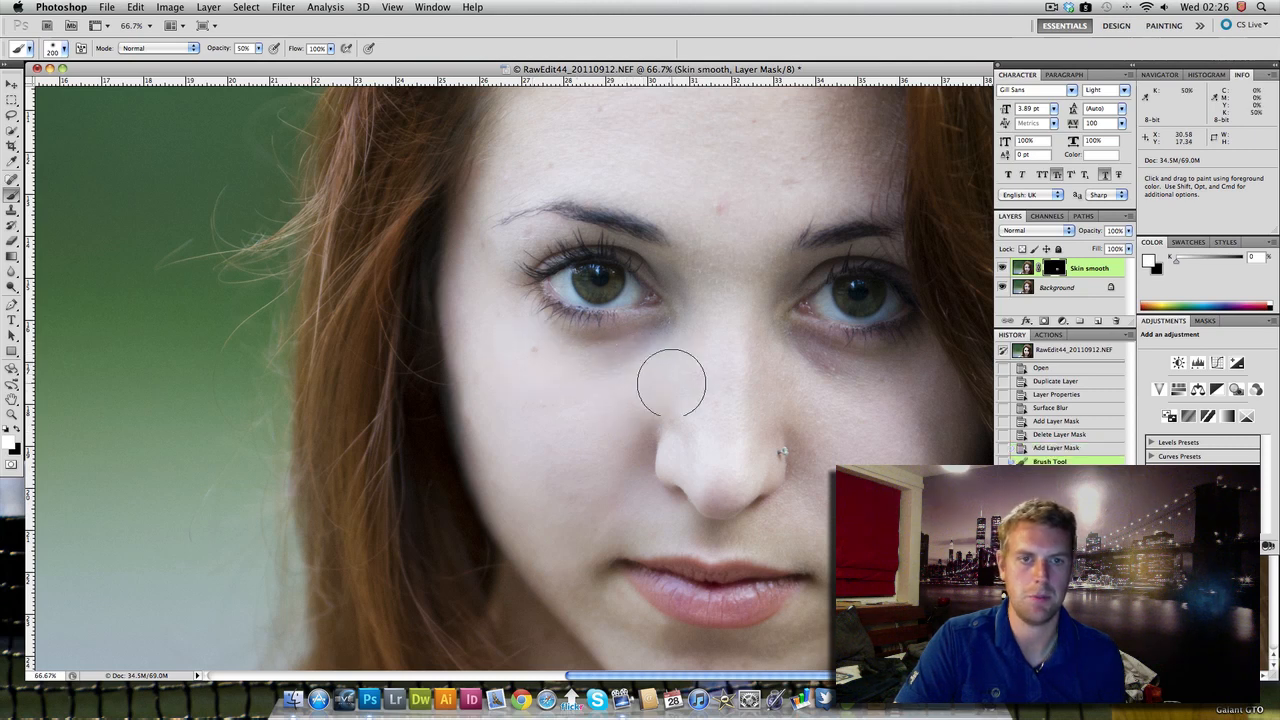
pyautogui.moveTo(719, 293)
pyautogui.mouseDown()
pyautogui.moveTo(720, 269)
pyautogui.moveTo(723, 280)
pyautogui.moveTo(746, 251)
pyautogui.moveTo(728, 263)
pyautogui.mouseUp()
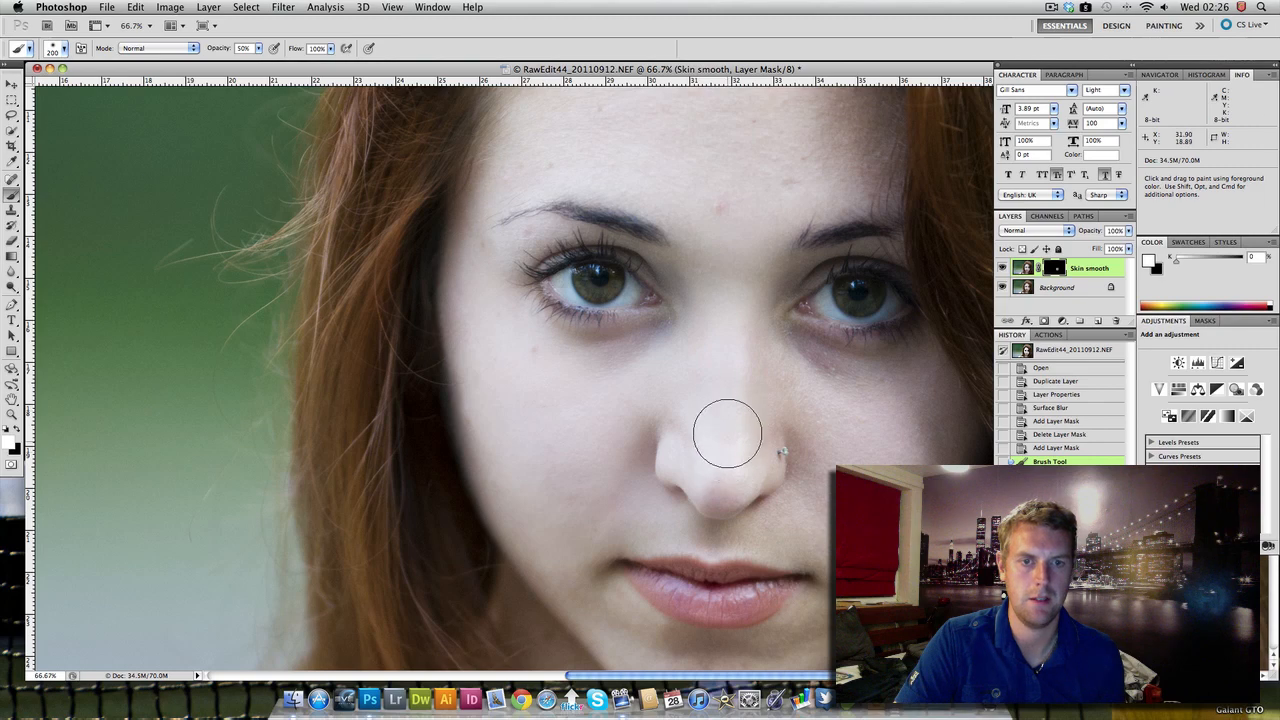
pyautogui.moveTo(727, 433)
pyautogui.mouseDown()
pyautogui.moveTo(736, 372)
pyautogui.moveTo(818, 362)
pyautogui.moveTo(773, 359)
pyautogui.moveTo(817, 402)
pyautogui.moveTo(867, 419)
pyautogui.moveTo(930, 397)
pyautogui.moveTo(876, 437)
pyautogui.moveTo(831, 440)
pyautogui.moveTo(862, 467)
pyautogui.moveTo(811, 444)
pyautogui.moveTo(825, 444)
pyautogui.moveTo(814, 528)
pyautogui.mouseUp()
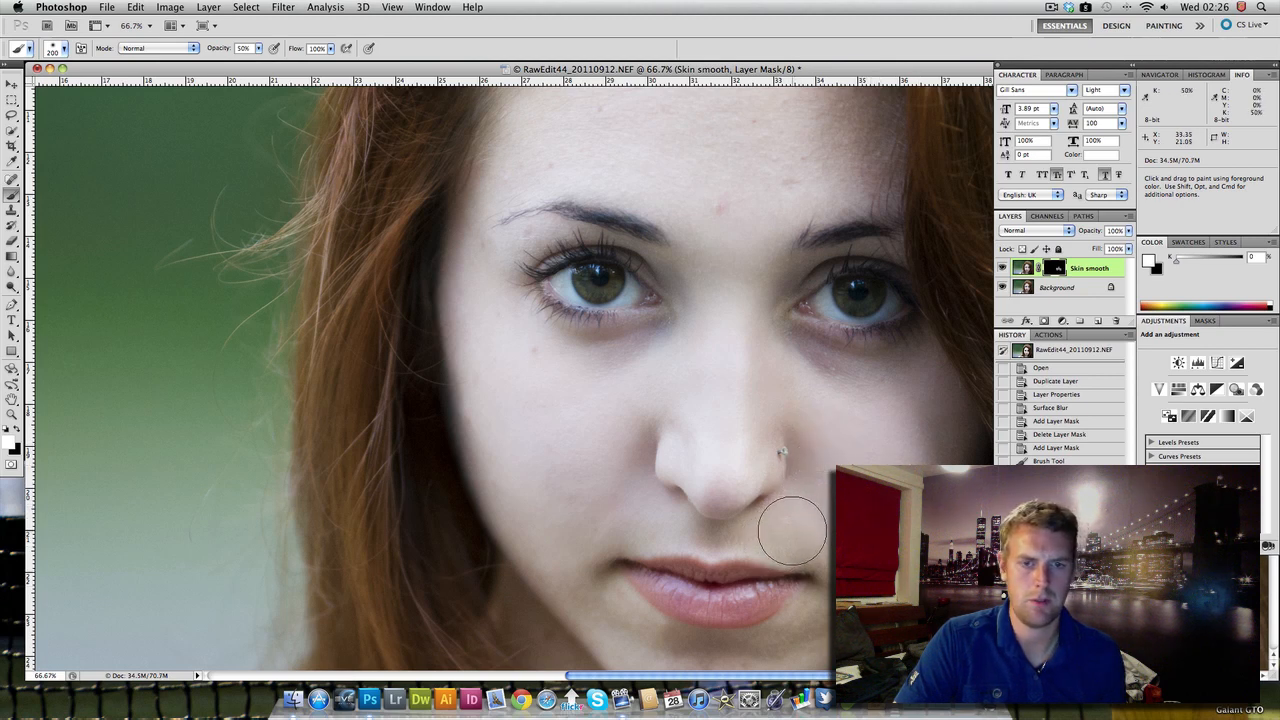
# Step: Reduce the brush to 150 px and paint the smoothing into the cheek, the chin and the skin around the mouth
pyautogui.press('[')
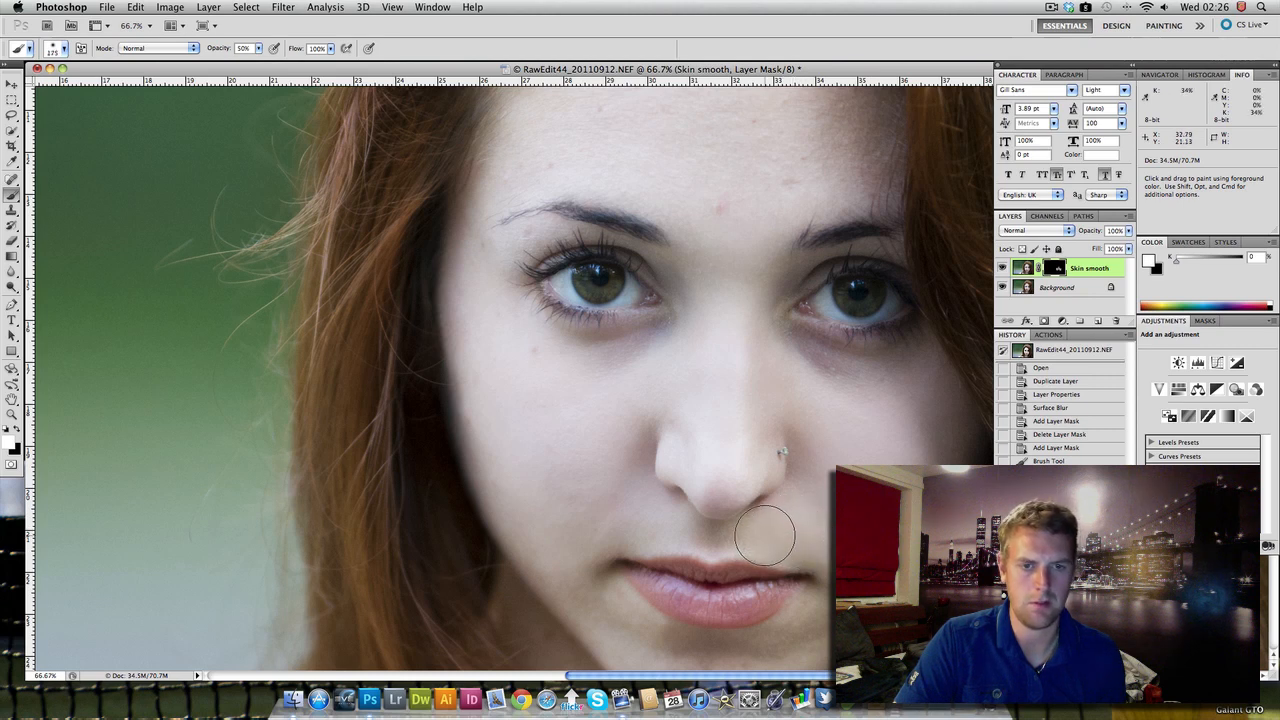
pyautogui.press('[')
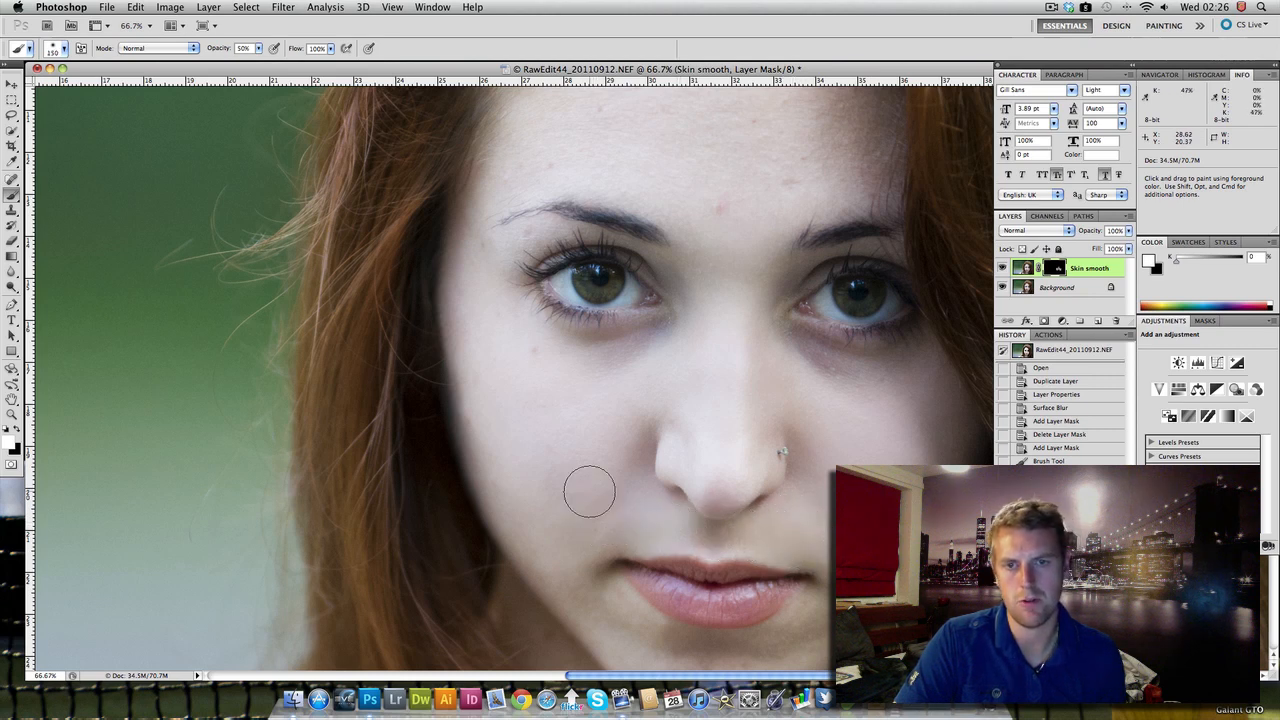
pyautogui.moveTo(537, 424); pyautogui.dragTo(514, 351)
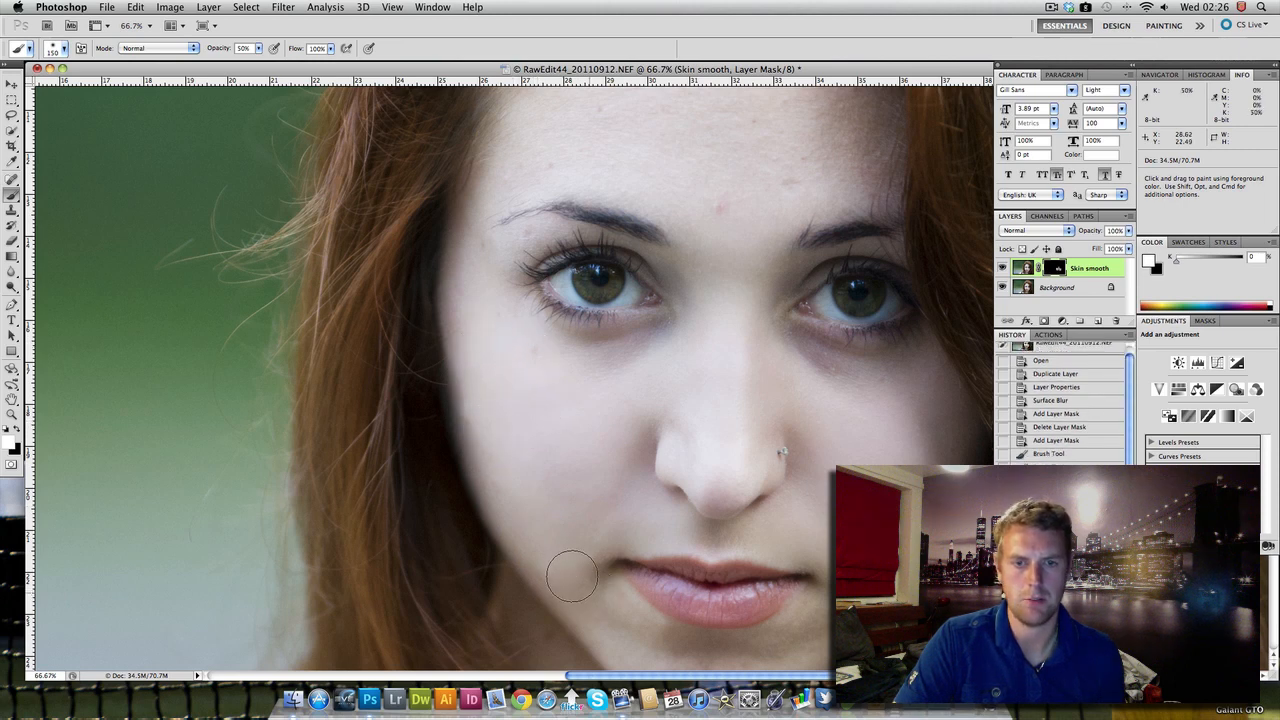
pyautogui.moveTo(572, 576)
pyautogui.mouseDown()
pyautogui.moveTo(565, 490)
pyautogui.moveTo(595, 272)
pyautogui.mouseUp()
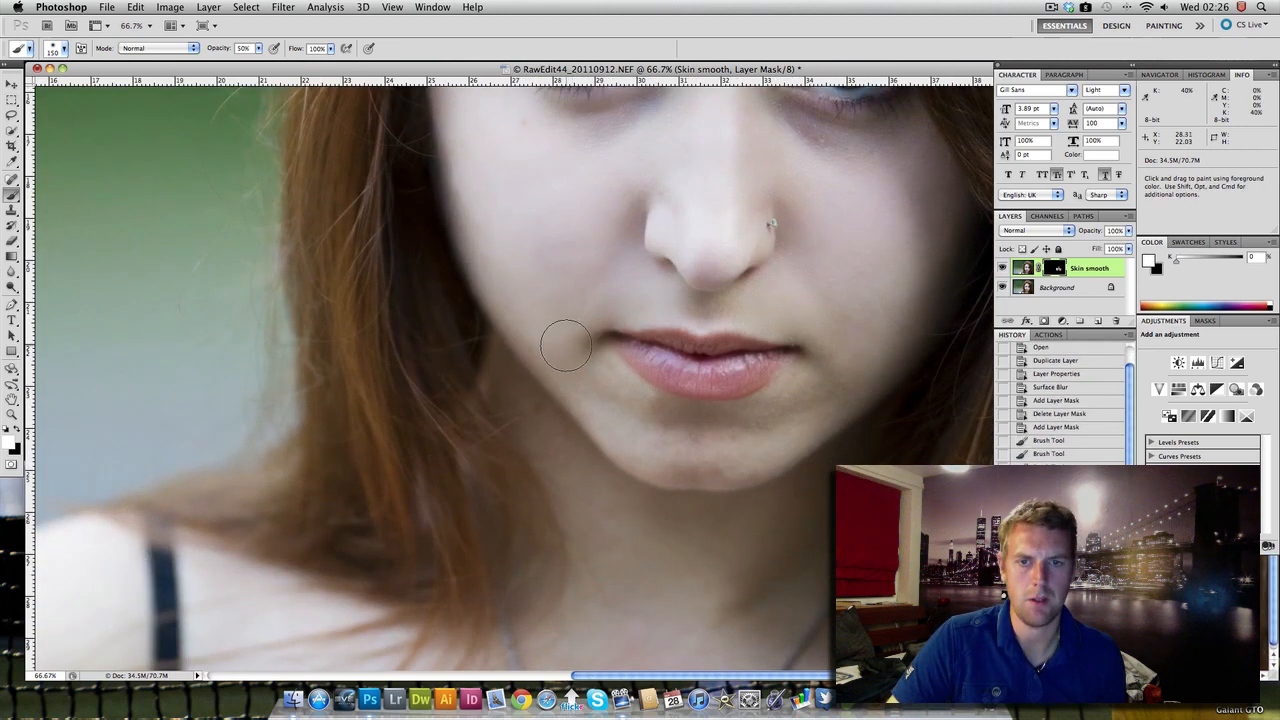
pyautogui.click(794, 424)
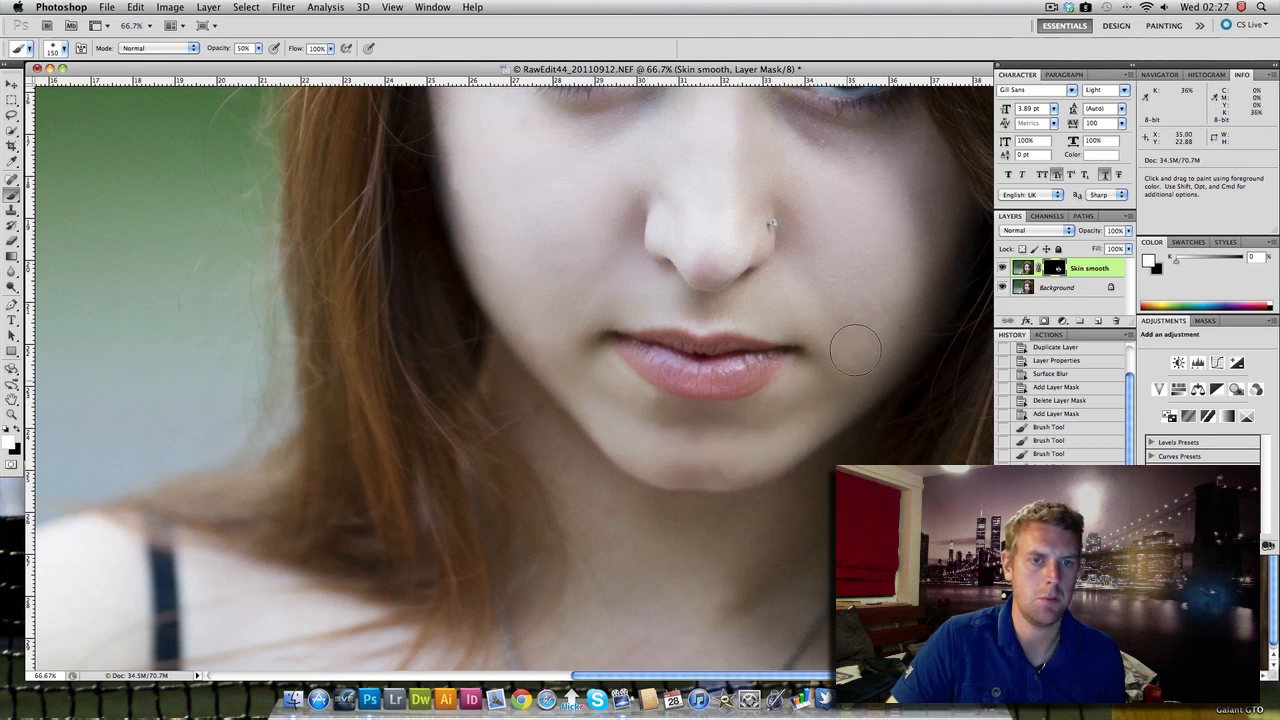
pyautogui.moveTo(825, 342); pyautogui.dragTo(771, 311)
pyautogui.moveTo(766, 310)
pyautogui.mouseDown()
pyautogui.moveTo(692, 309)
pyautogui.moveTo(708, 229)
pyautogui.moveTo(708, 249)
pyautogui.mouseUp()
# Step: Paint the smoothing into the side of the nose and, with the brush enlarged to 200 px, across the forehead
pyautogui.press('space')
pyautogui.moveTo(682, 325); pyautogui.dragTo(682, 532)
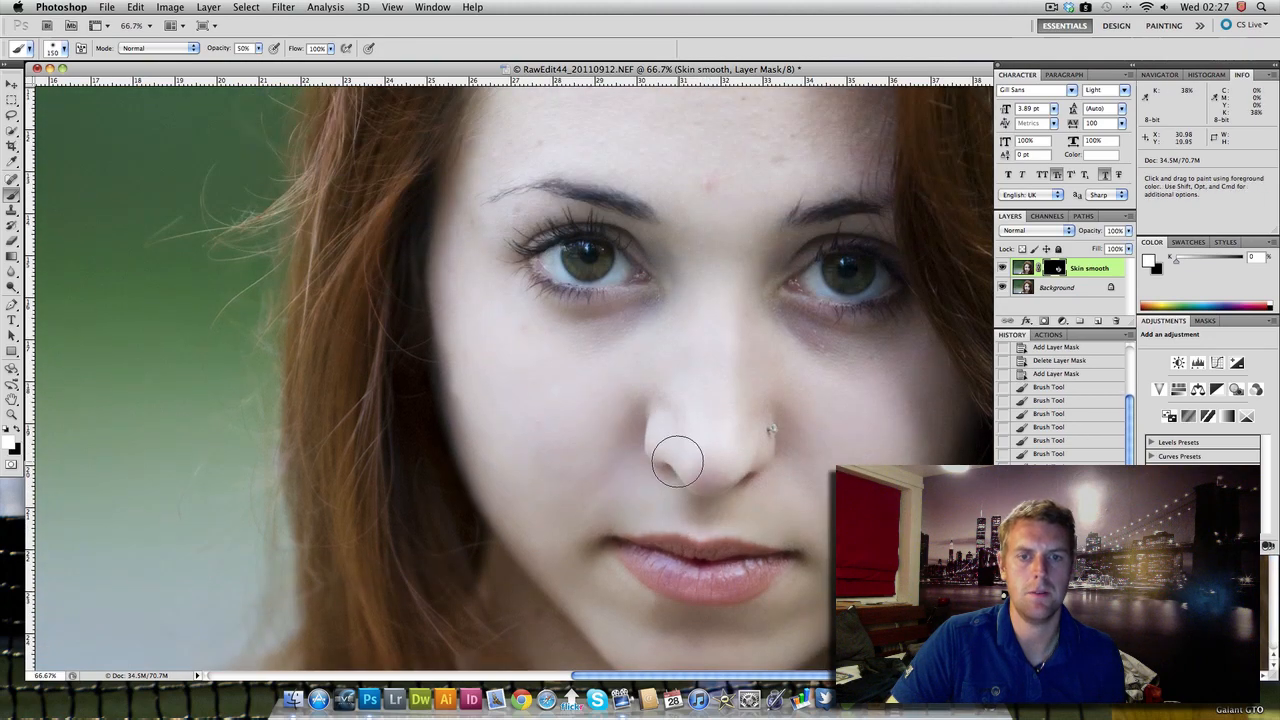
pyautogui.moveTo(680, 460); pyautogui.dragTo(652, 391)
pyautogui.press('space')
pyautogui.moveTo(690, 352); pyautogui.dragTo(682, 566)
pyautogui.press(']')
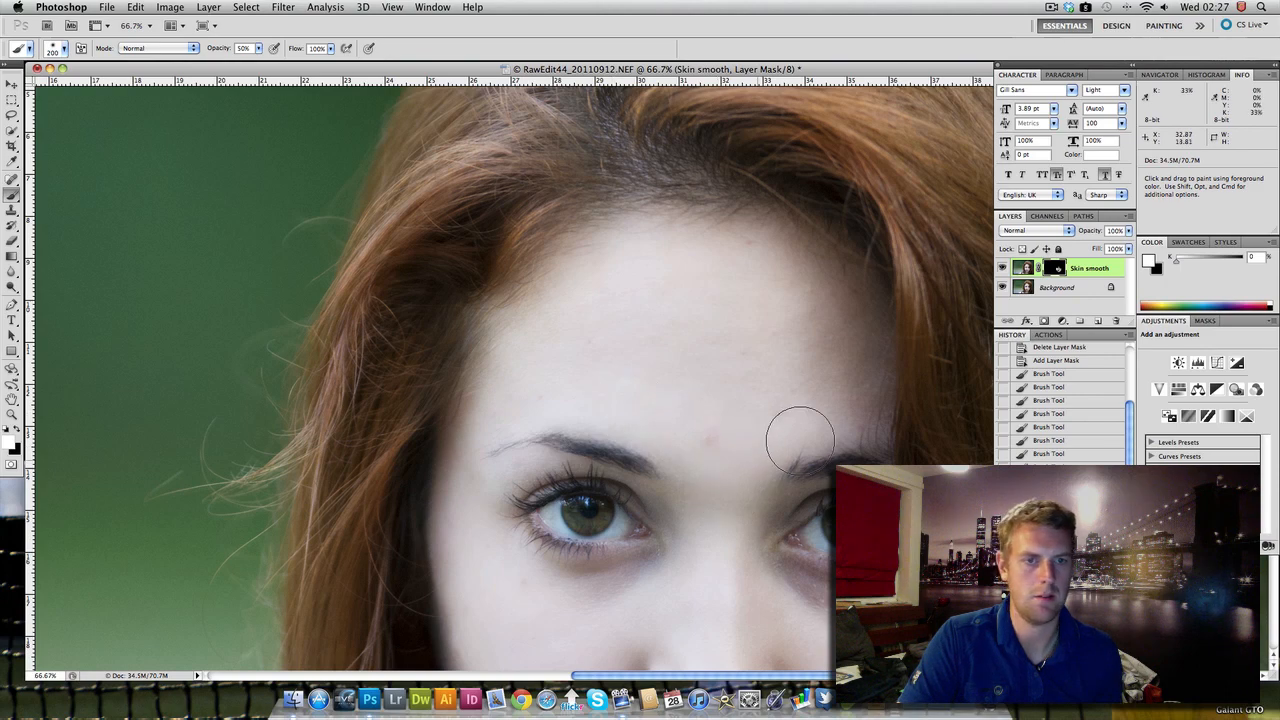
pyautogui.moveTo(832, 350)
pyautogui.mouseDown()
pyautogui.moveTo(793, 356)
pyautogui.moveTo(844, 324)
pyautogui.moveTo(795, 284)
pyautogui.moveTo(746, 278)
pyautogui.mouseUp()
# Step: Brush the smoothing in beneath both eyes and on the lower cheek with a 150 px white brush at 50% opacity
pyautogui.press('space')
pyautogui.moveTo(706, 454); pyautogui.dragTo(706, 330)
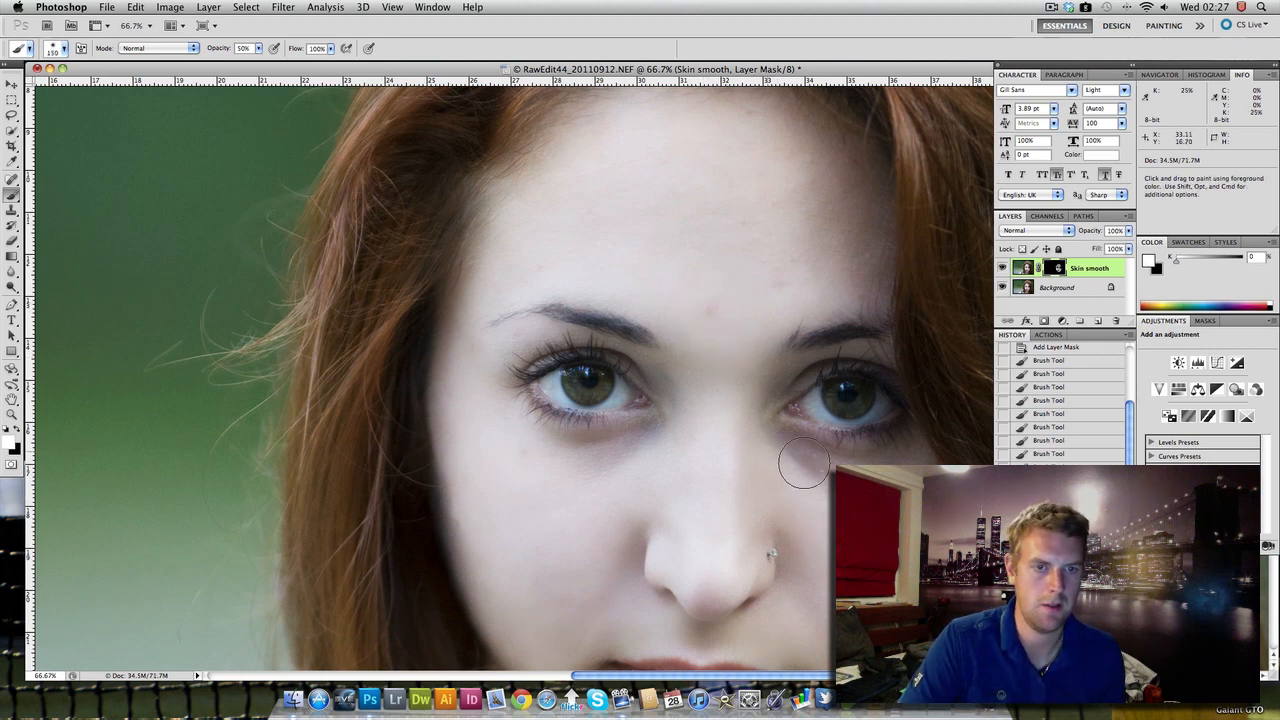
pyautogui.moveTo(840, 485); pyautogui.dragTo(580, 470)
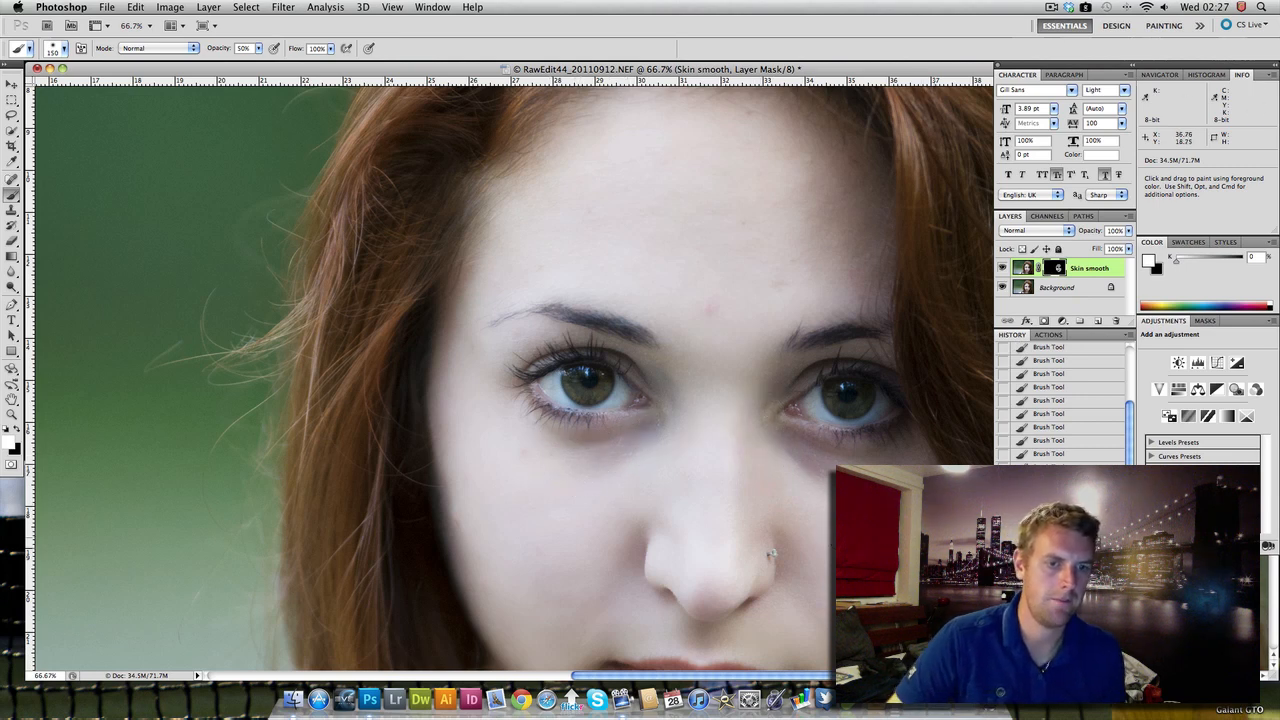
pyautogui.moveTo(724, 538)
pyautogui.mouseDown()
pyautogui.moveTo(754, 491)
pyautogui.moveTo(775, 378)
pyautogui.mouseUp()
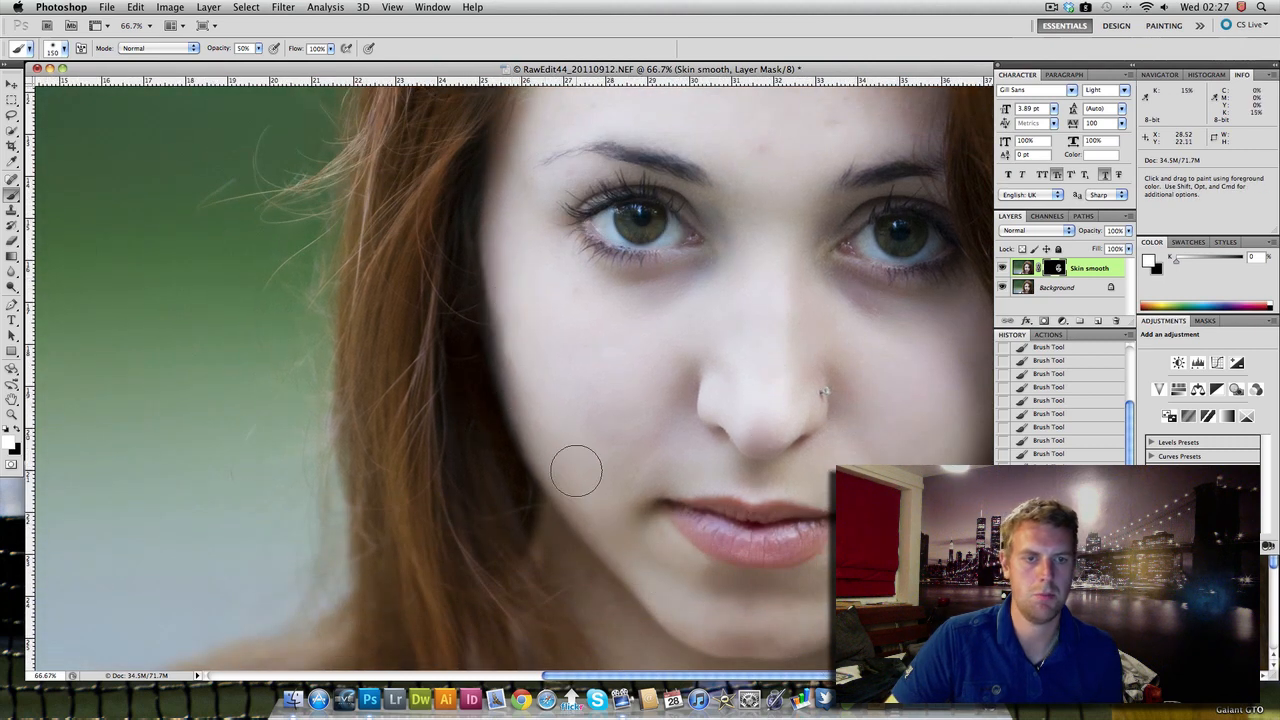
pyautogui.moveTo(629, 443); pyautogui.dragTo(576, 451)
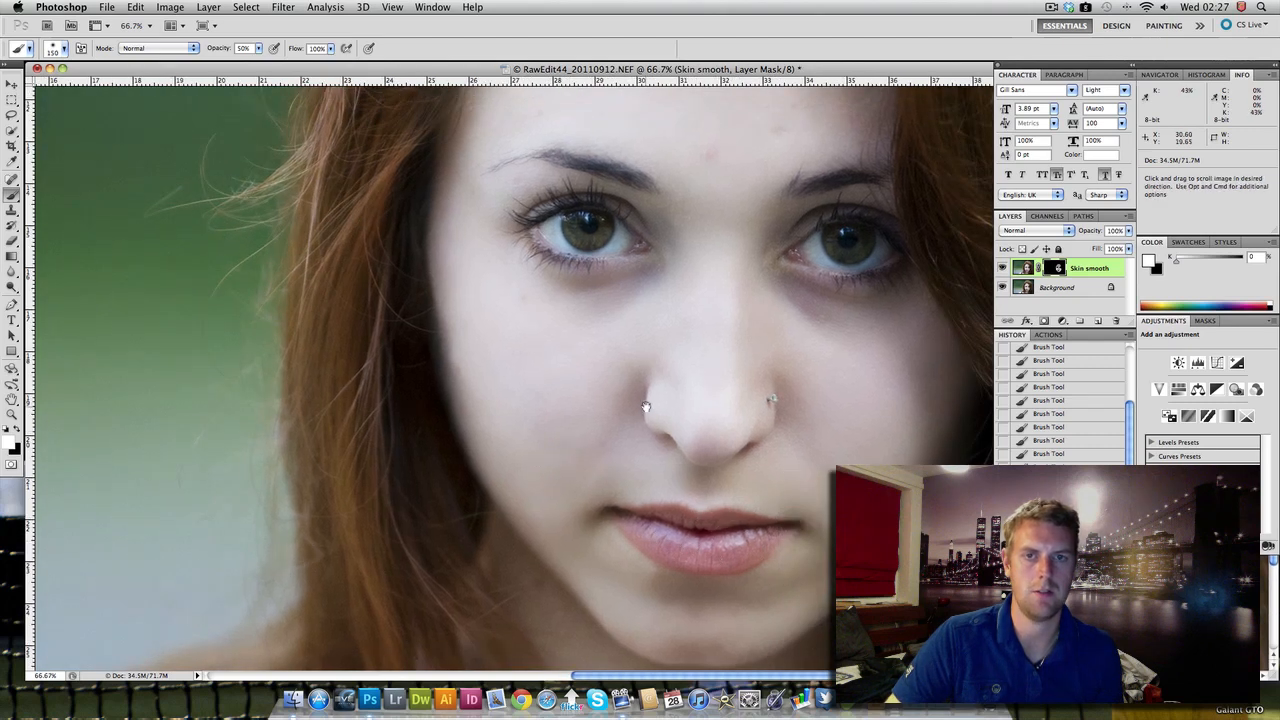
# Step: Paint the eyebrows in Quick Mask mode with a 50 px black brush at 50% opacity and convert the mask to a selection
pyautogui.moveTo(646, 407); pyautogui.dragTo(646, 454)
pyautogui.moveTo(768, 664); pyautogui.dragTo(769, 575)
pyautogui.moveTo(667, 420); pyautogui.dragTo(669, 613)
pyautogui.hscroll(-3, 80, 191)
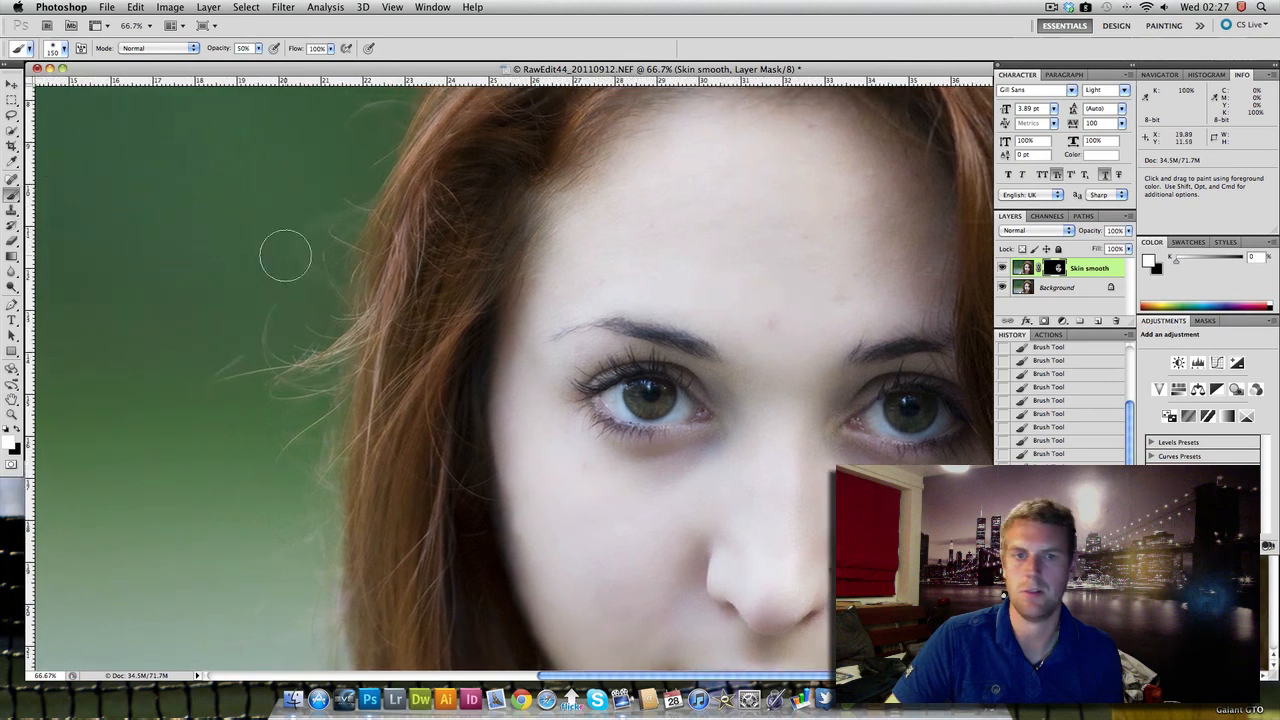
pyautogui.hscroll(3, 457, 306)
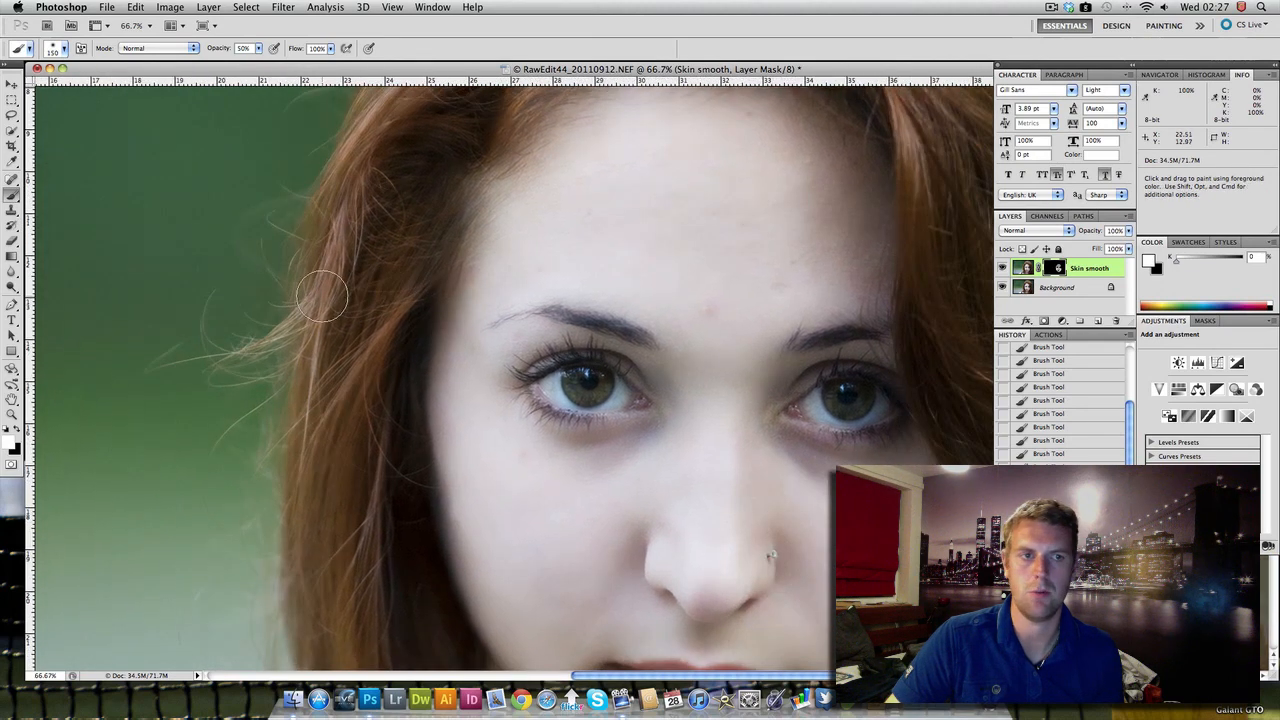
pyautogui.click(10, 465)
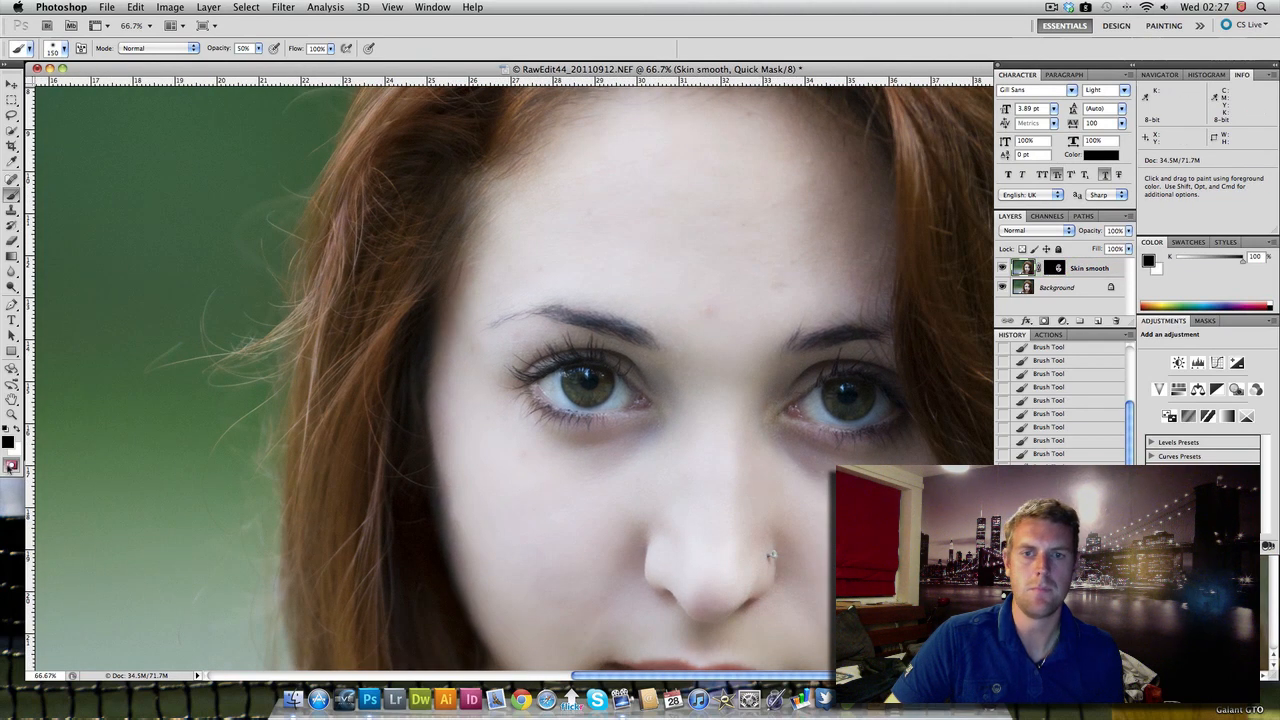
pyautogui.click(17, 430)
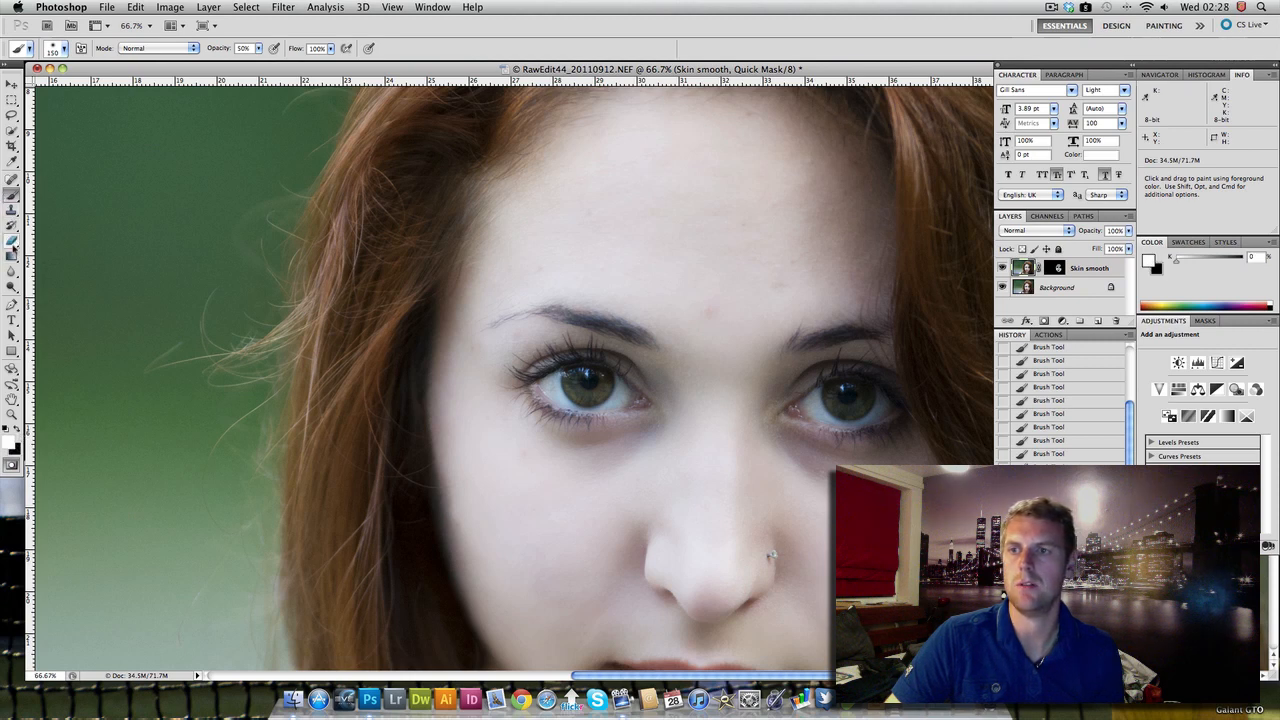
pyautogui.click(17, 431)
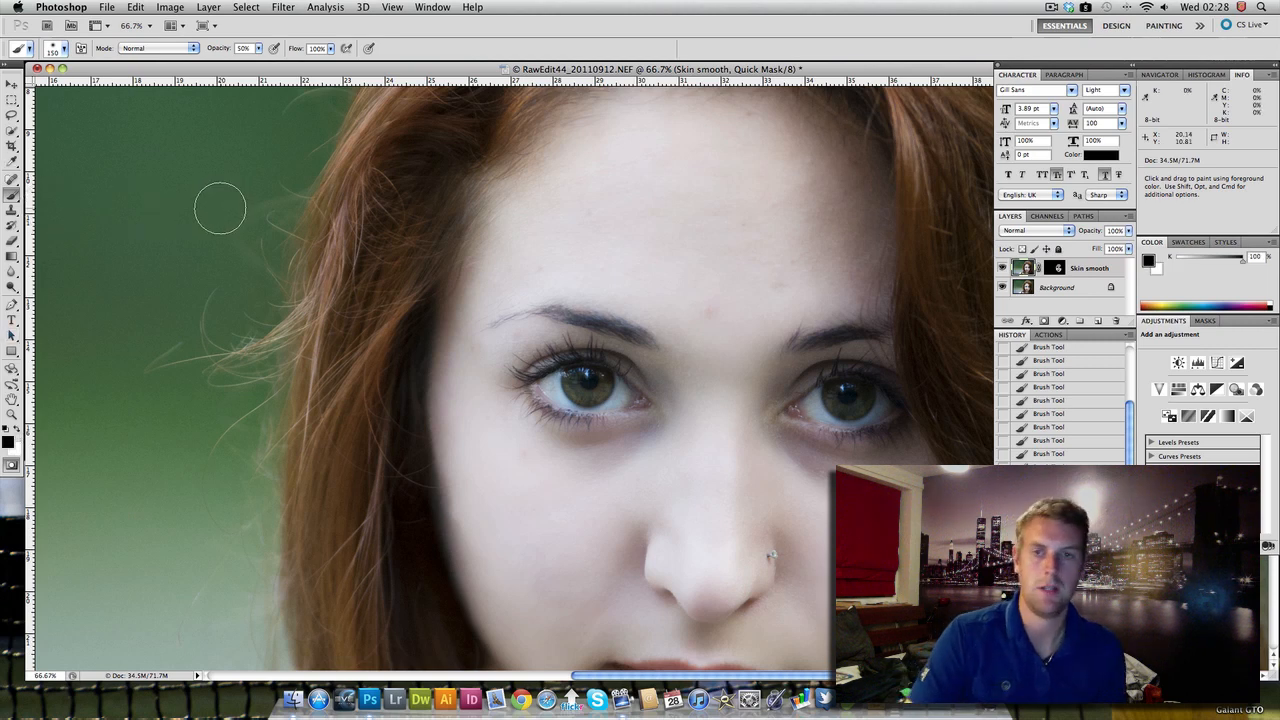
pyautogui.press('[')
pyautogui.press('[')
pyautogui.press('[')
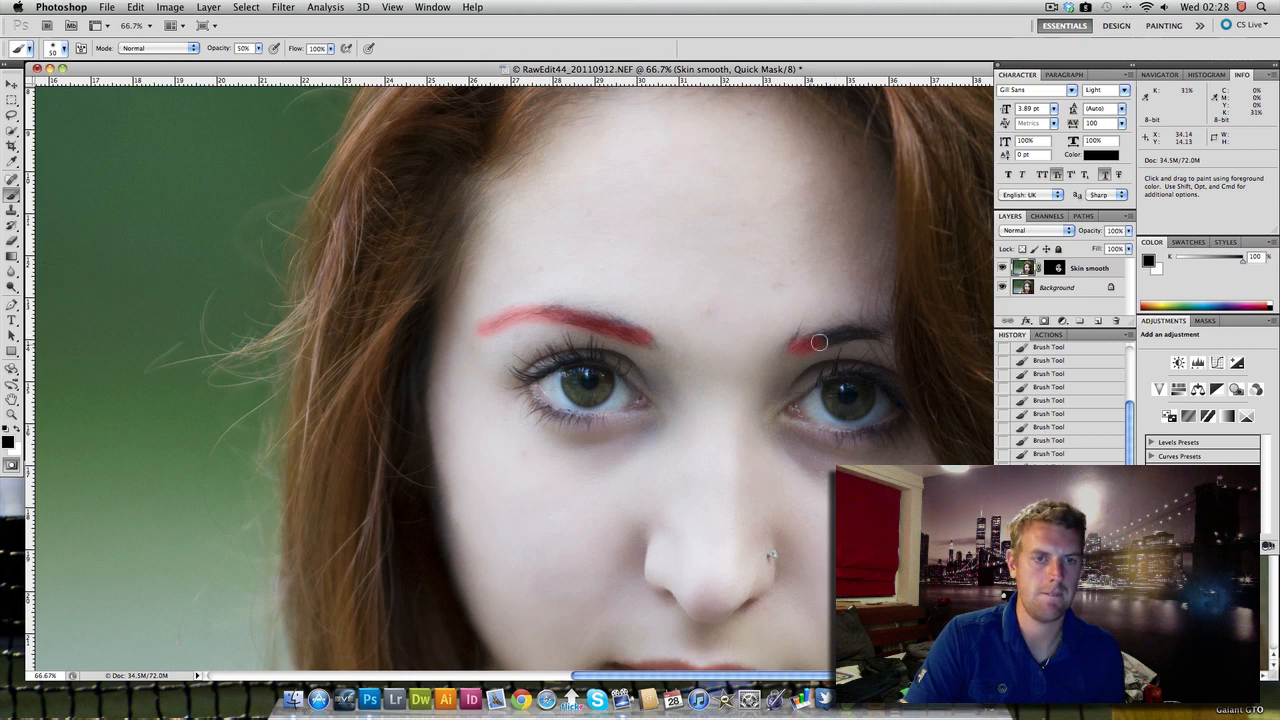
pyautogui.click(11, 465)
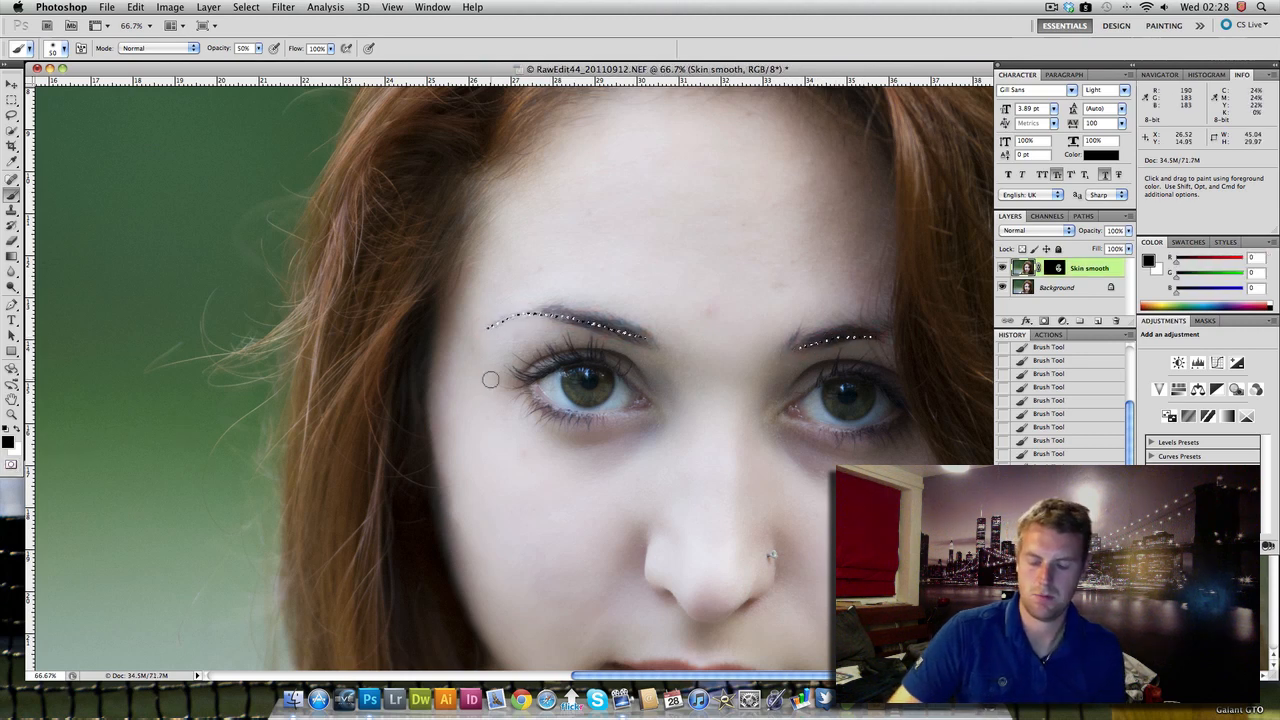
# Step: Clear the eyebrow selection and brush more smoothing beneath both eyes on the Skin smooth layer mask with the 50 px white brush
pyautogui.press('super+d')
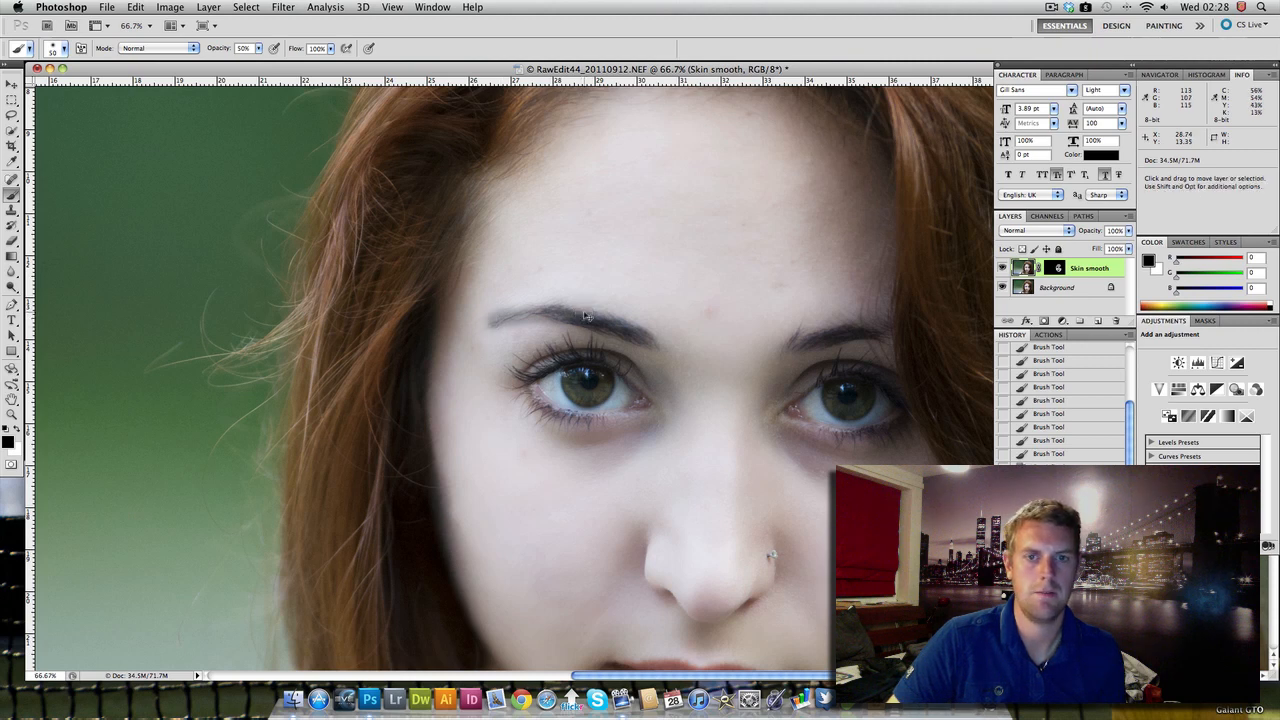
pyautogui.press('super+z')
pyautogui.click(1057, 268)
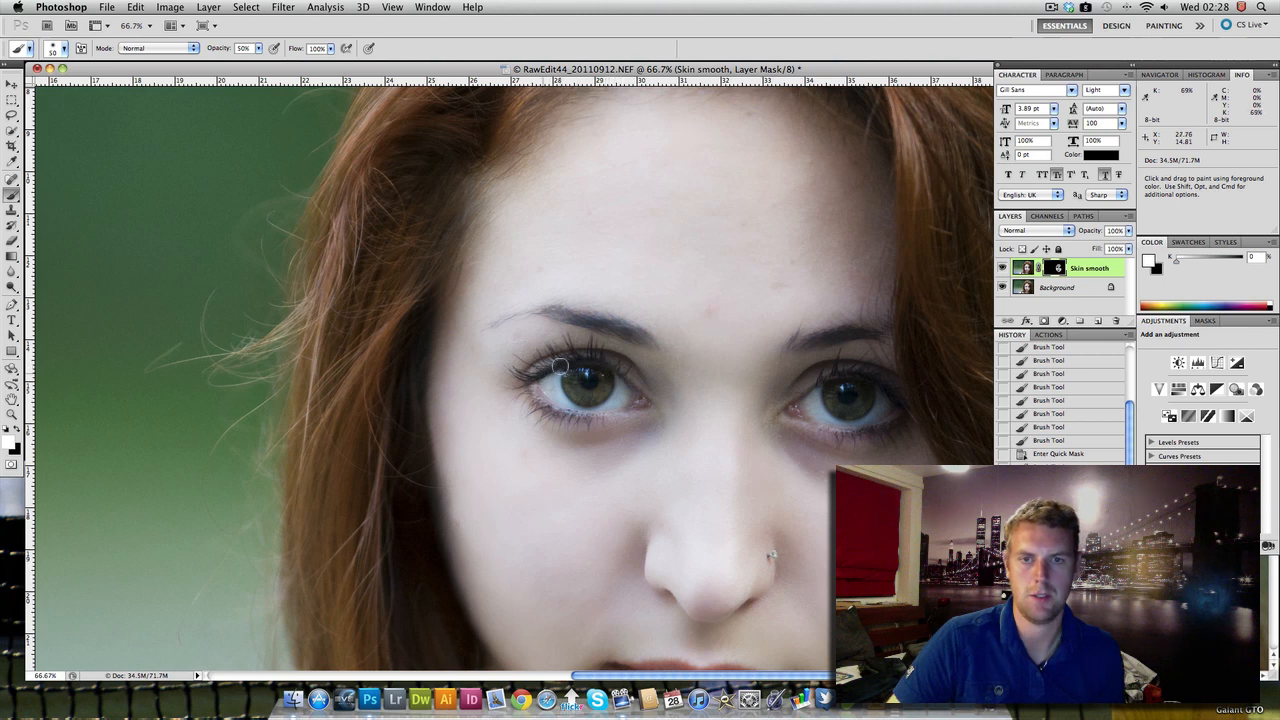
pyautogui.moveTo(538, 400); pyautogui.dragTo(651, 418)
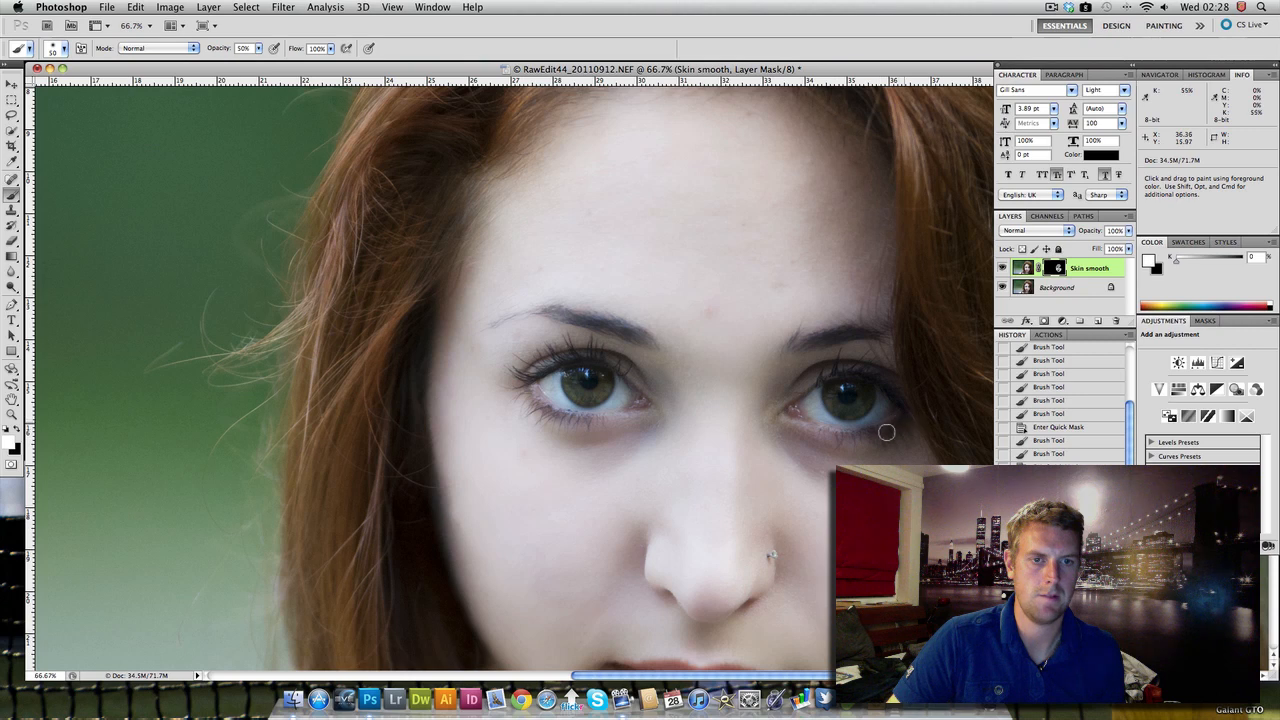
pyautogui.press('q')
pyautogui.press('super+d')
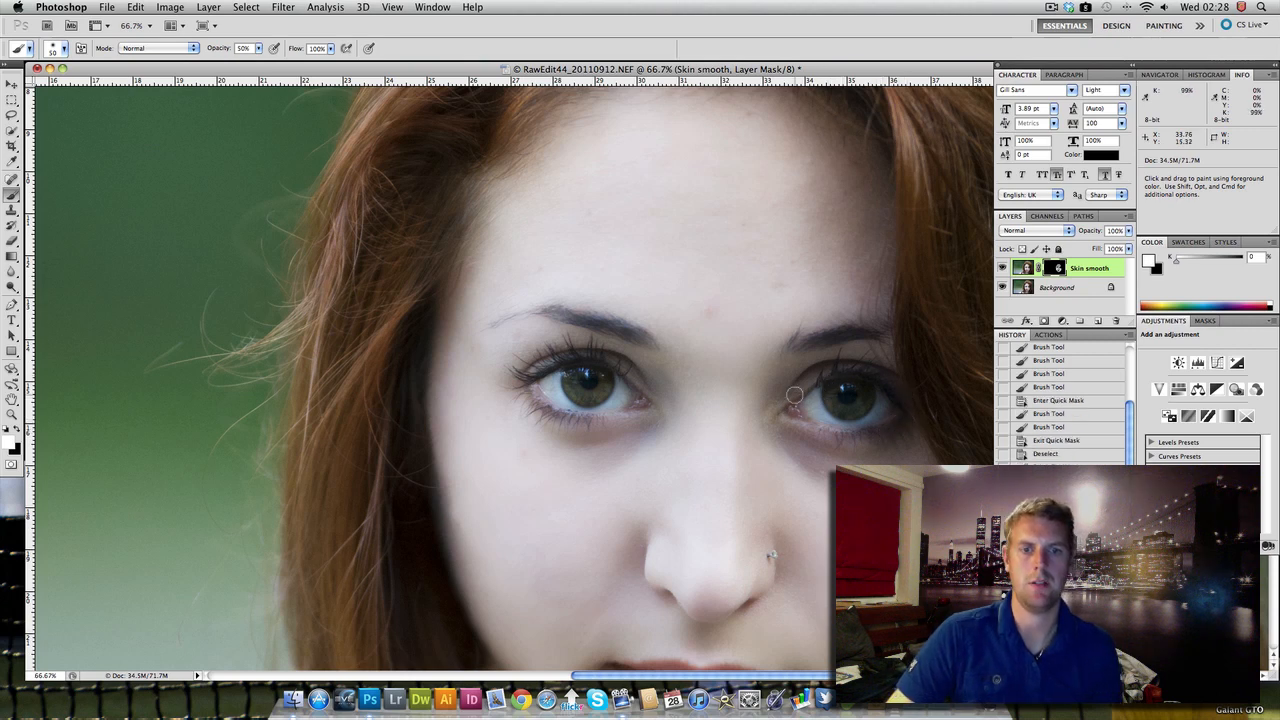
# Step: Duplicate the Background layer and name the copy "skin texture"
pyautogui.moveTo(806, 494); pyautogui.dragTo(764, 416)
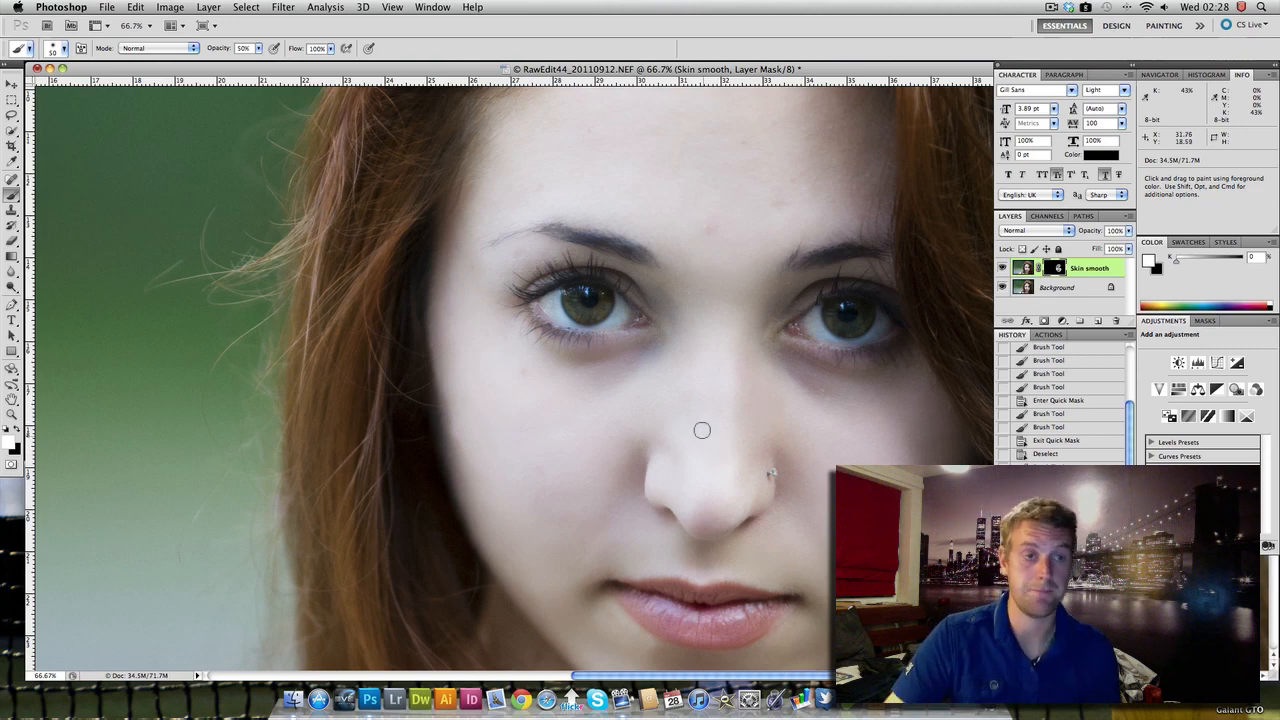
pyautogui.moveTo(700, 429); pyautogui.dragTo(640, 421)
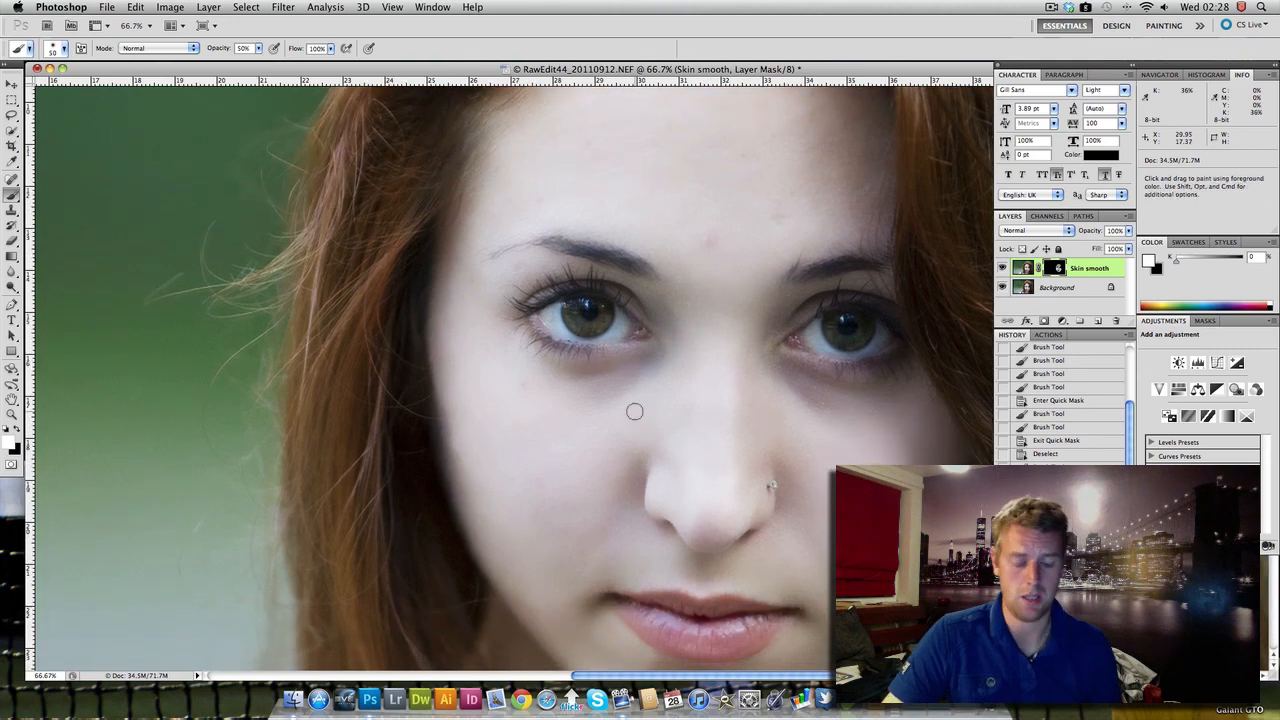
pyautogui.press('super+minus')
pyautogui.press('super+minus')
pyautogui.press('space')
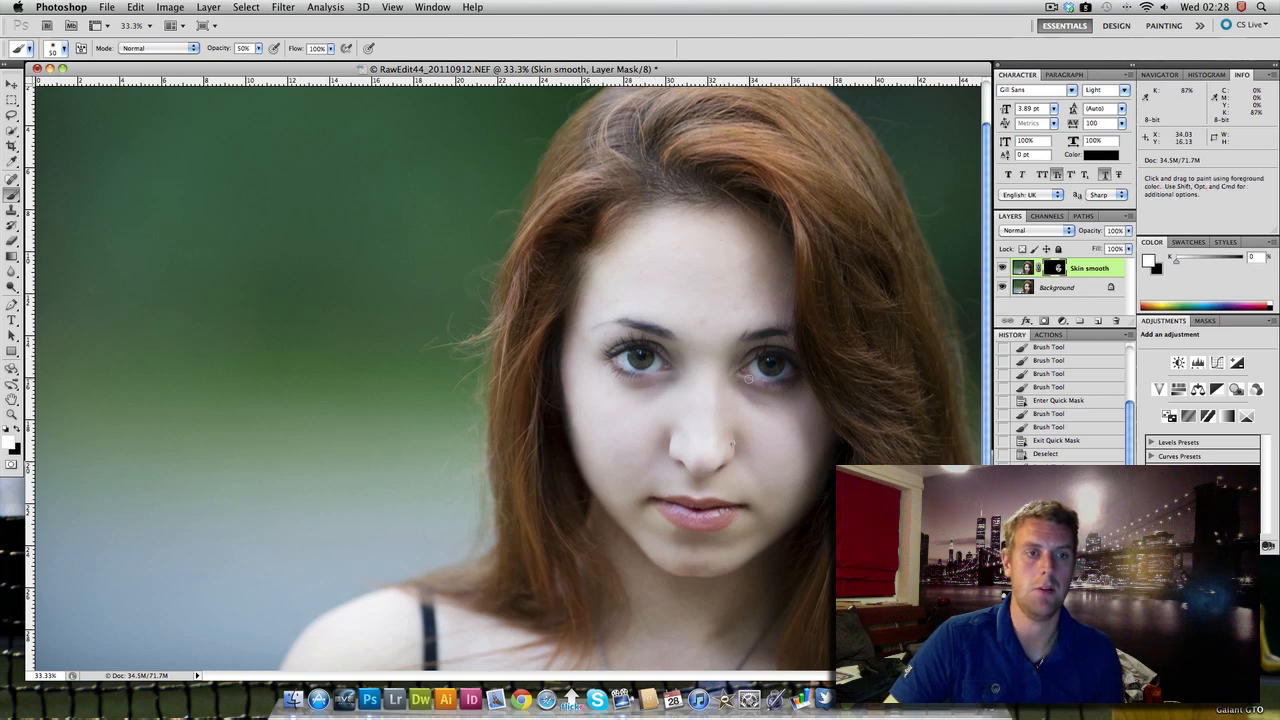
pyautogui.click(1056, 289)
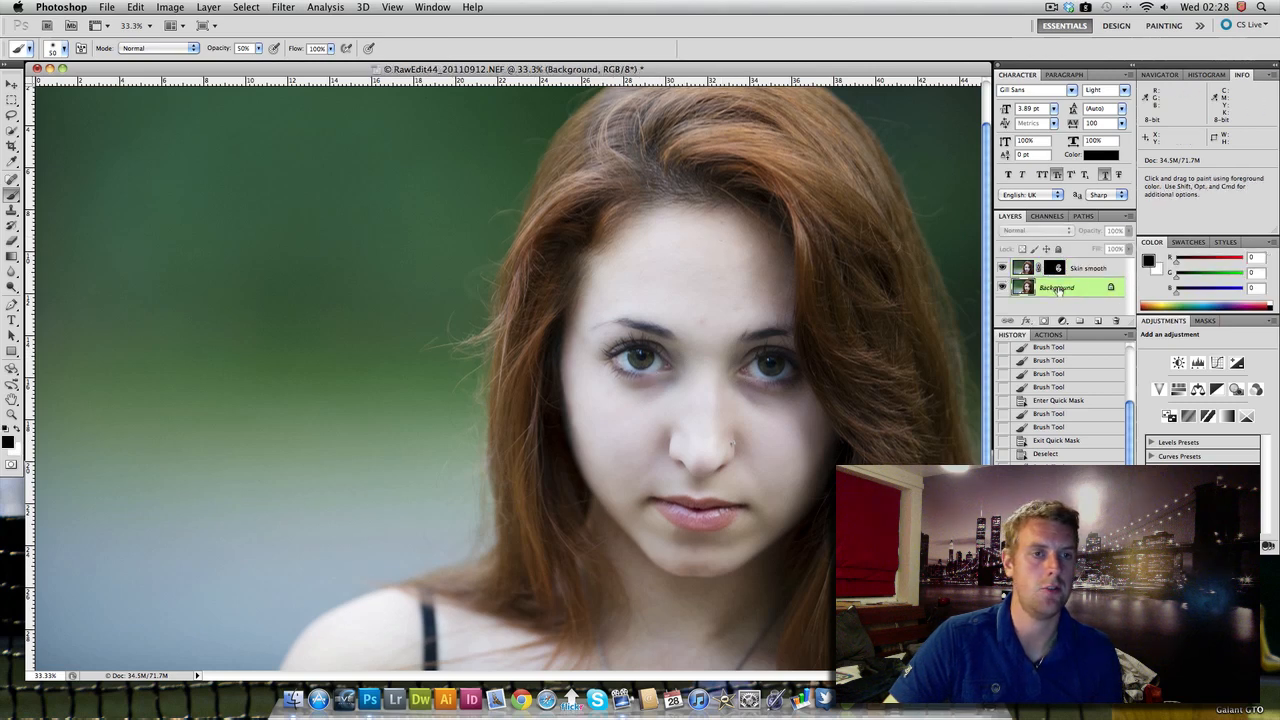
pyautogui.rightClick(1060, 290)
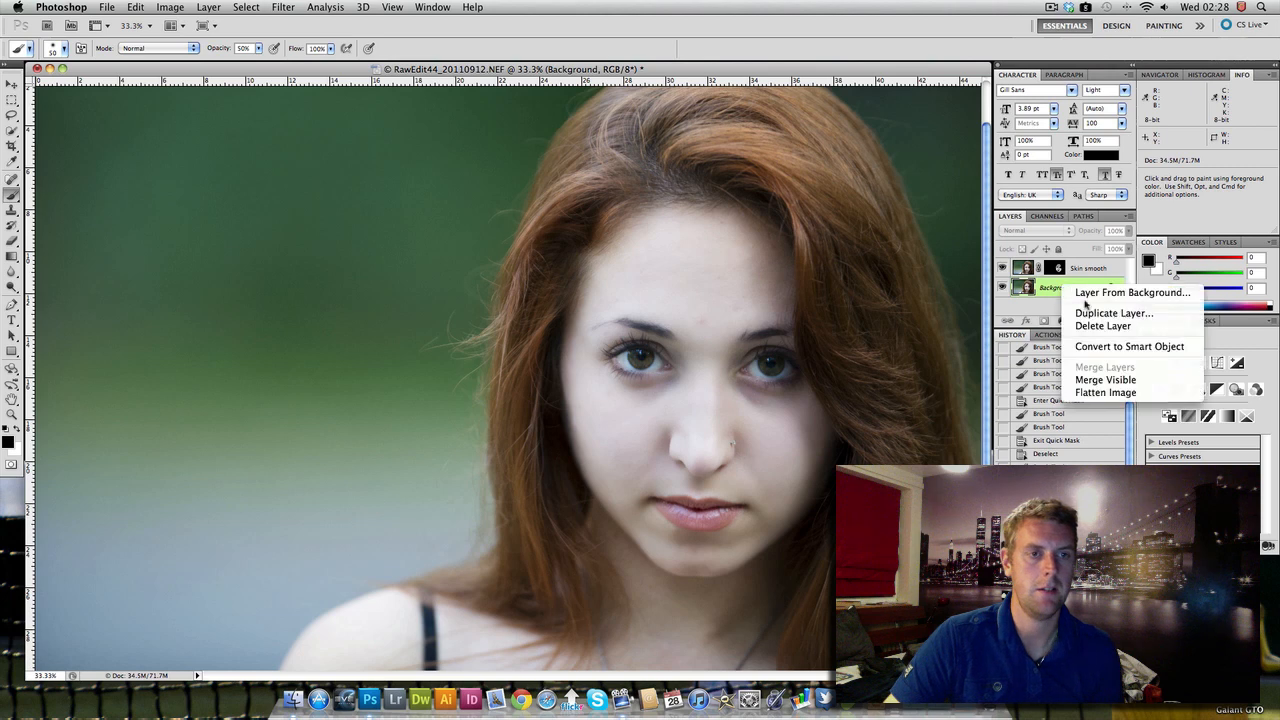
pyautogui.click(1092, 311)
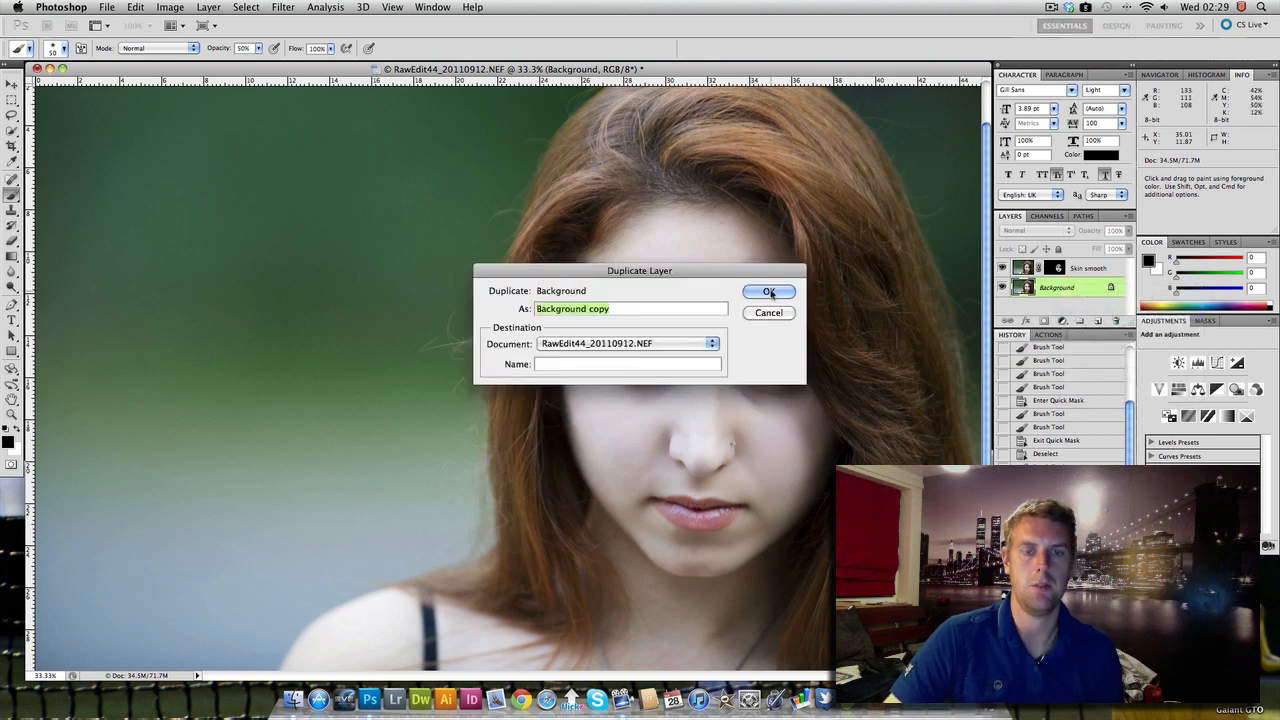
pyautogui.write('skin texture')
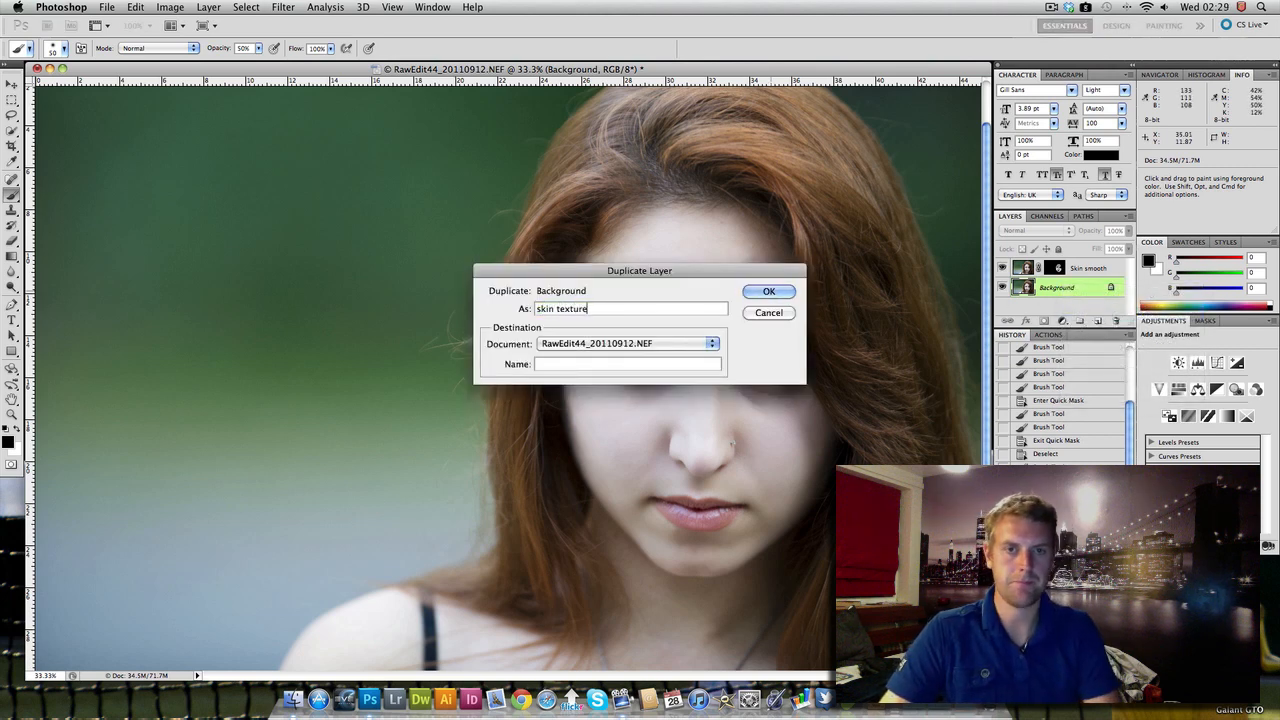
pyautogui.press('Return')
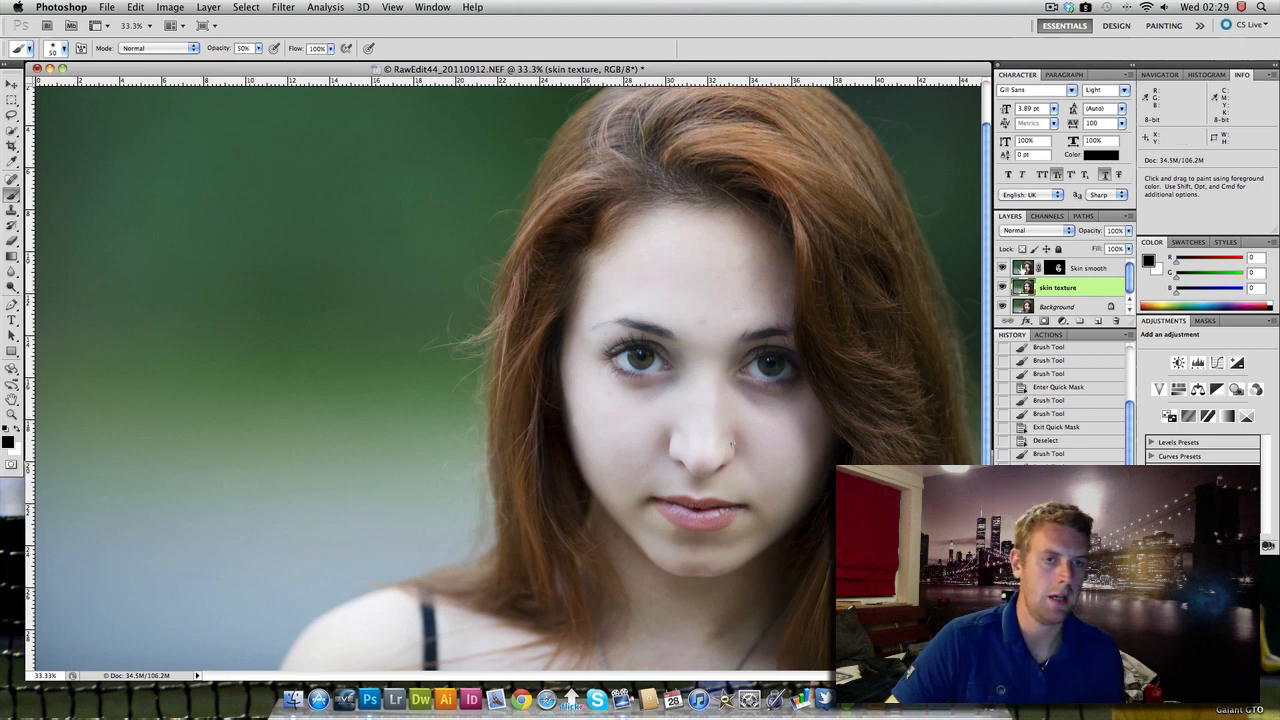
# Step: Move the skin texture layer above Skin smooth and copy the Skin smooth layer mask onto it
pyautogui.moveTo(1073, 289); pyautogui.dragTo(1073, 268)
pyautogui.moveTo(1075, 262); pyautogui.dragTo(1061, 297)
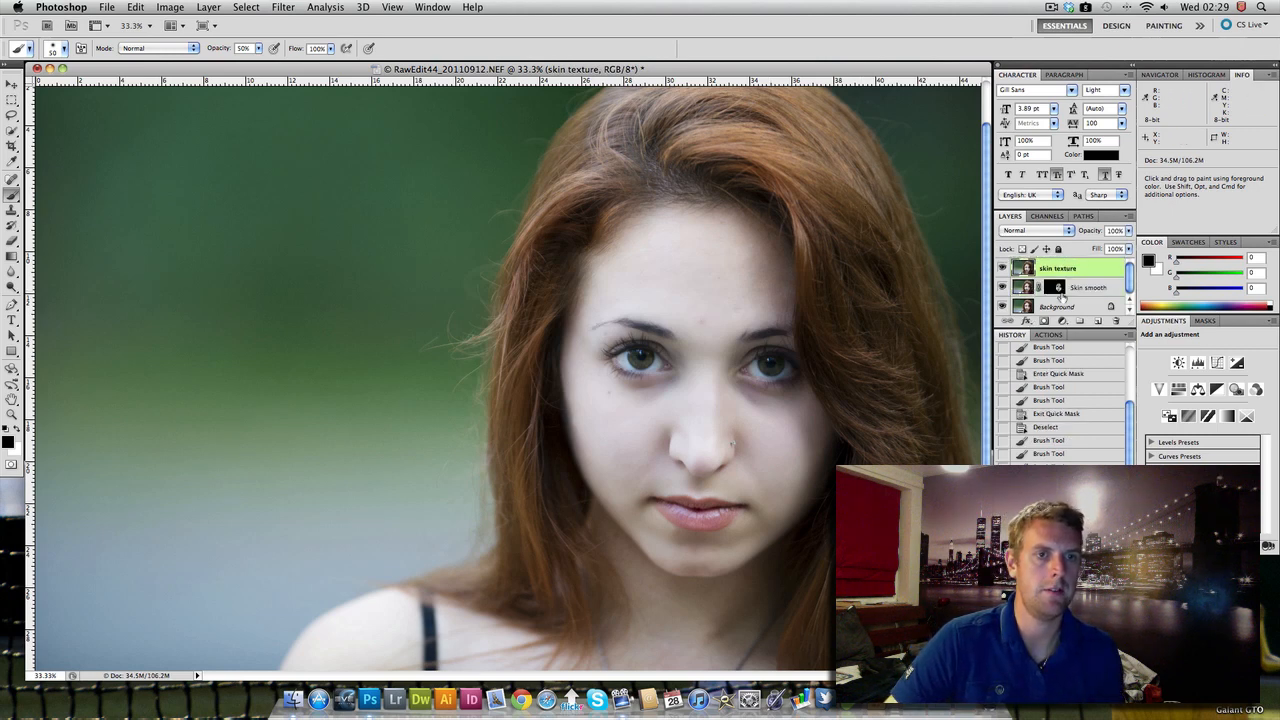
pyautogui.click(1056, 288)
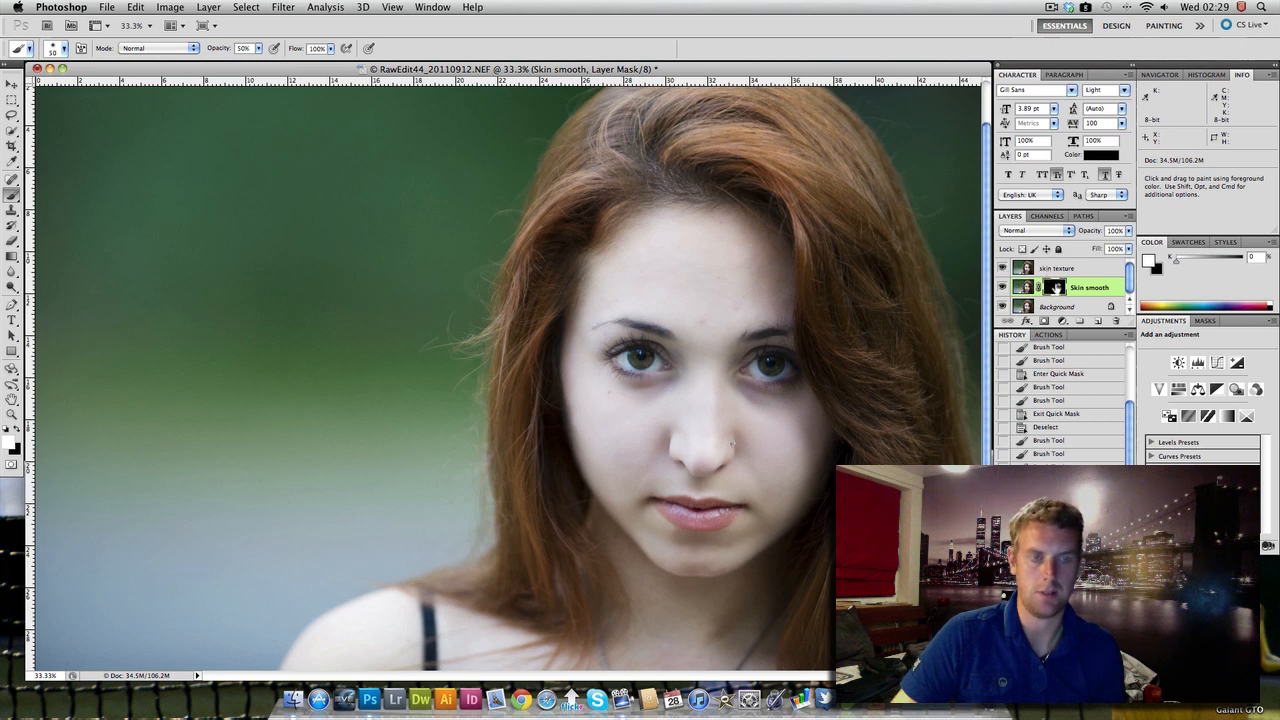
pyautogui.moveTo(1056, 289)
pyautogui.mouseDown()
pyautogui.moveTo(1070, 273)
pyautogui.moveTo(1057, 268)
pyautogui.mouseUp()
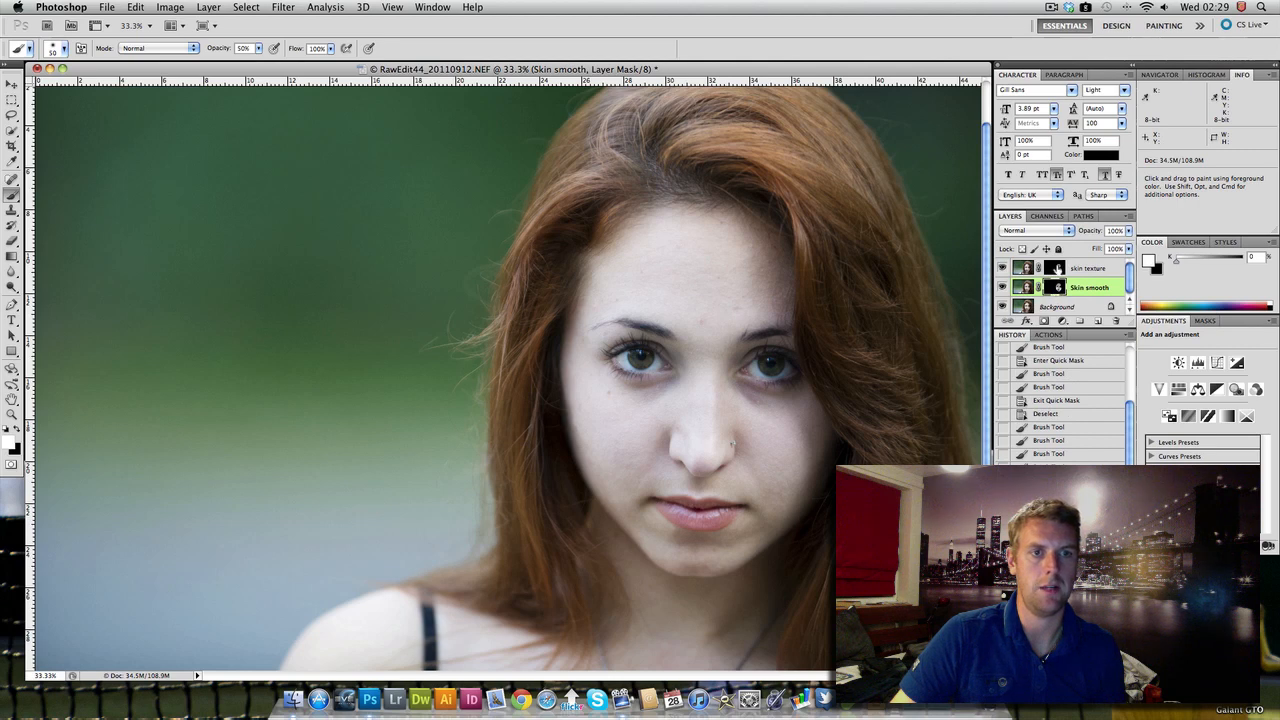
# Step: Desaturate the image of the skin texture layer, leaving its mask untouched
pyautogui.click(1056, 268)
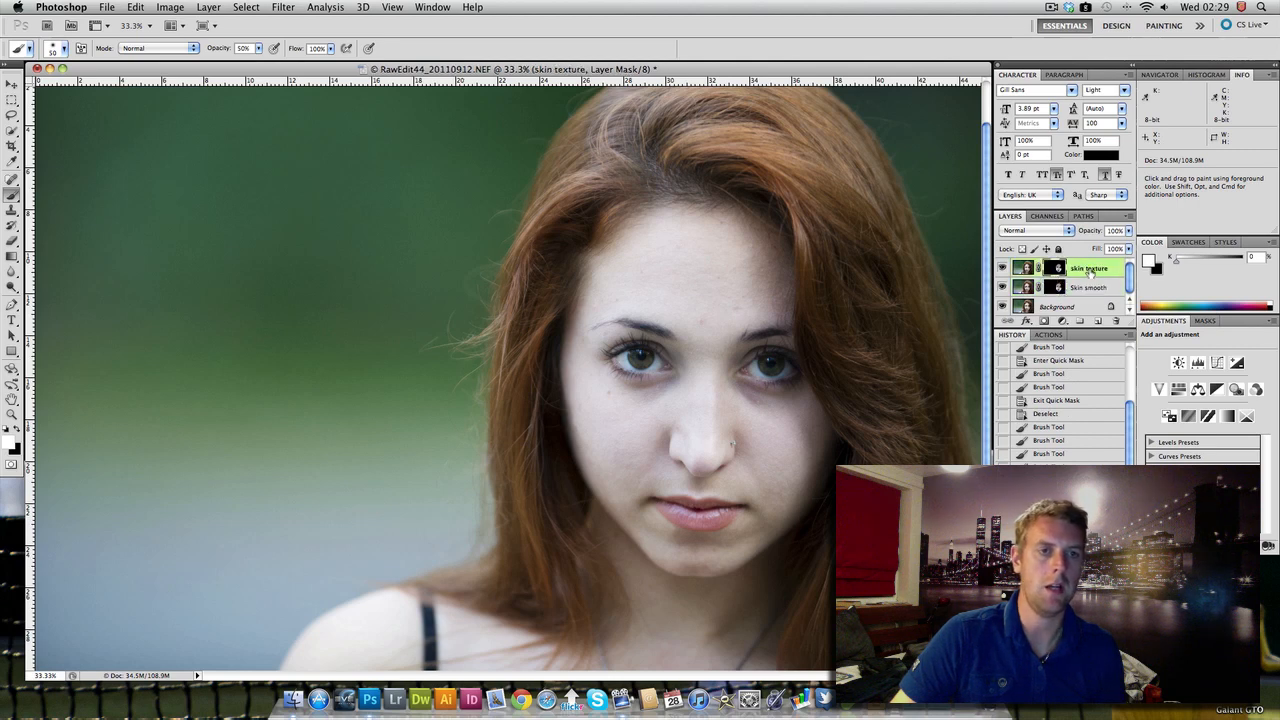
pyautogui.click(1090, 271)
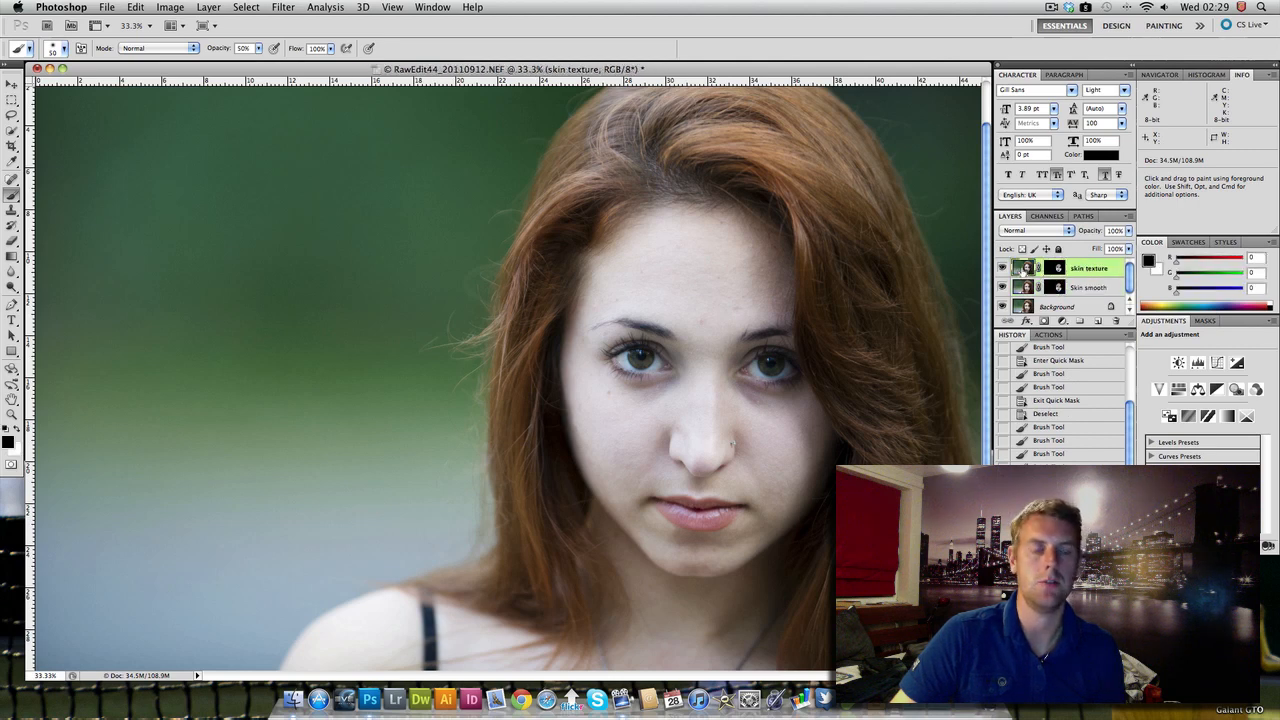
pyautogui.click(172, 7)
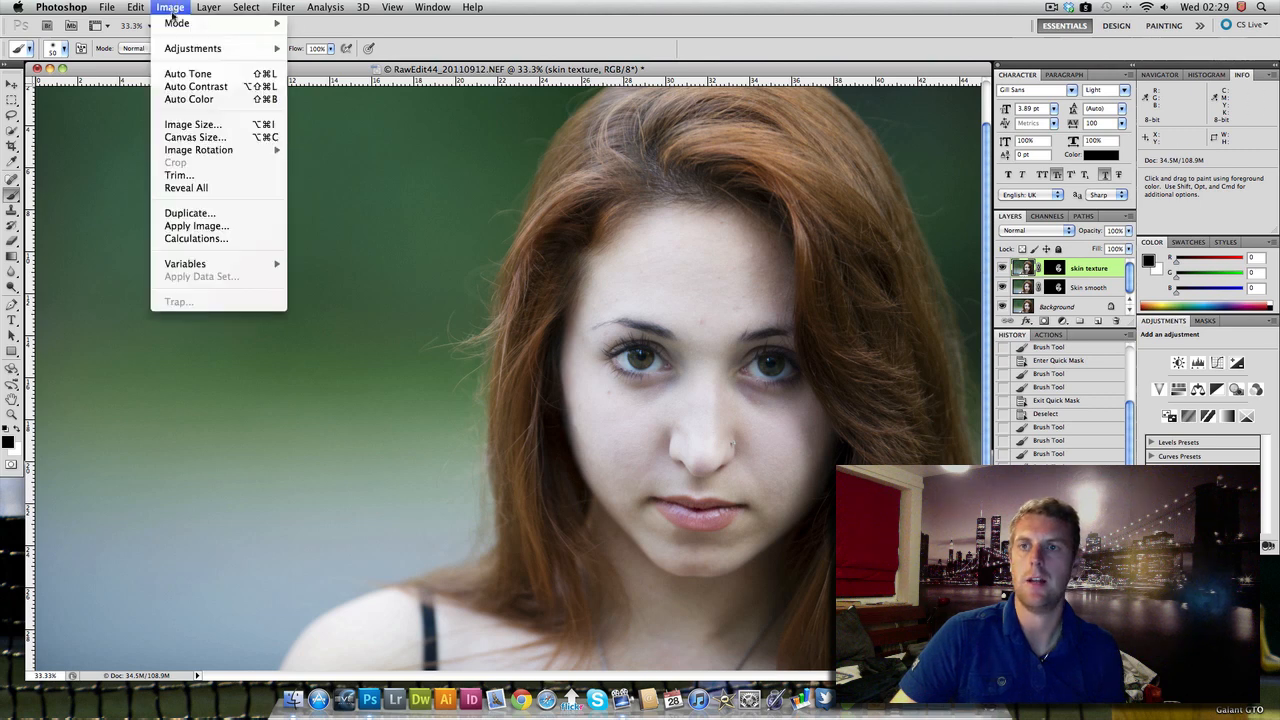
pyautogui.moveTo(210, 48)
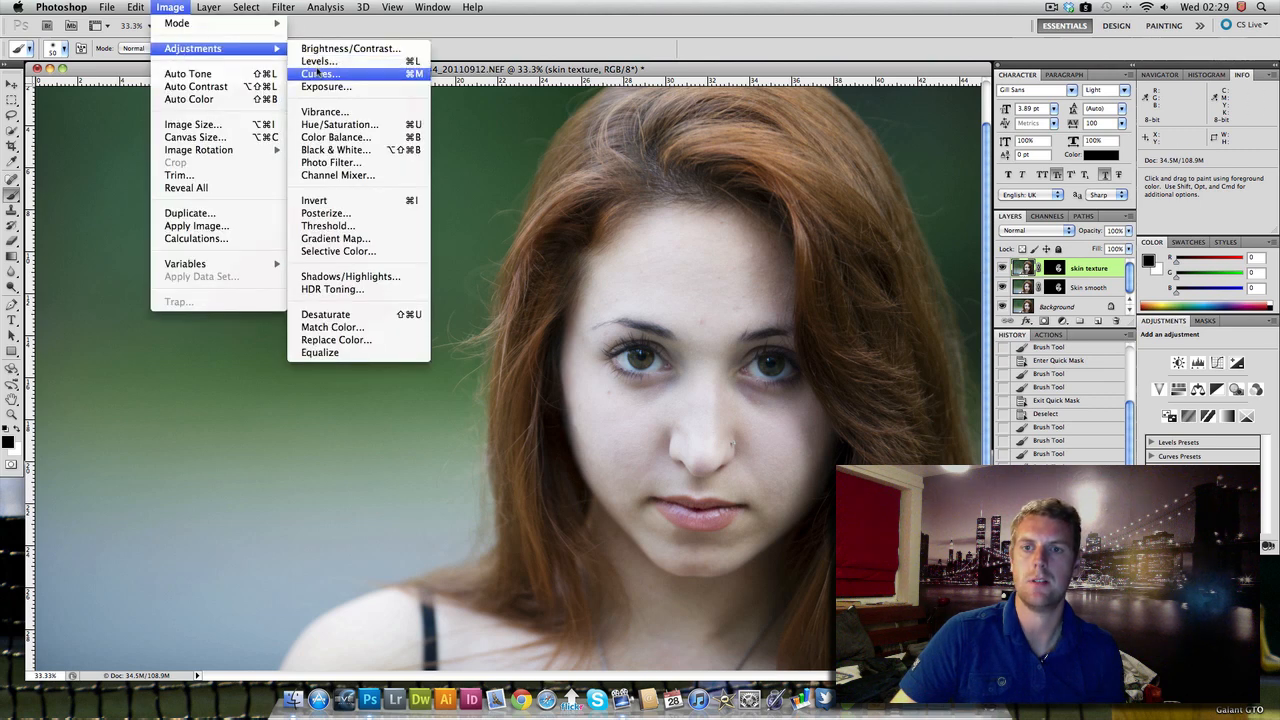
pyautogui.click(413, 316)
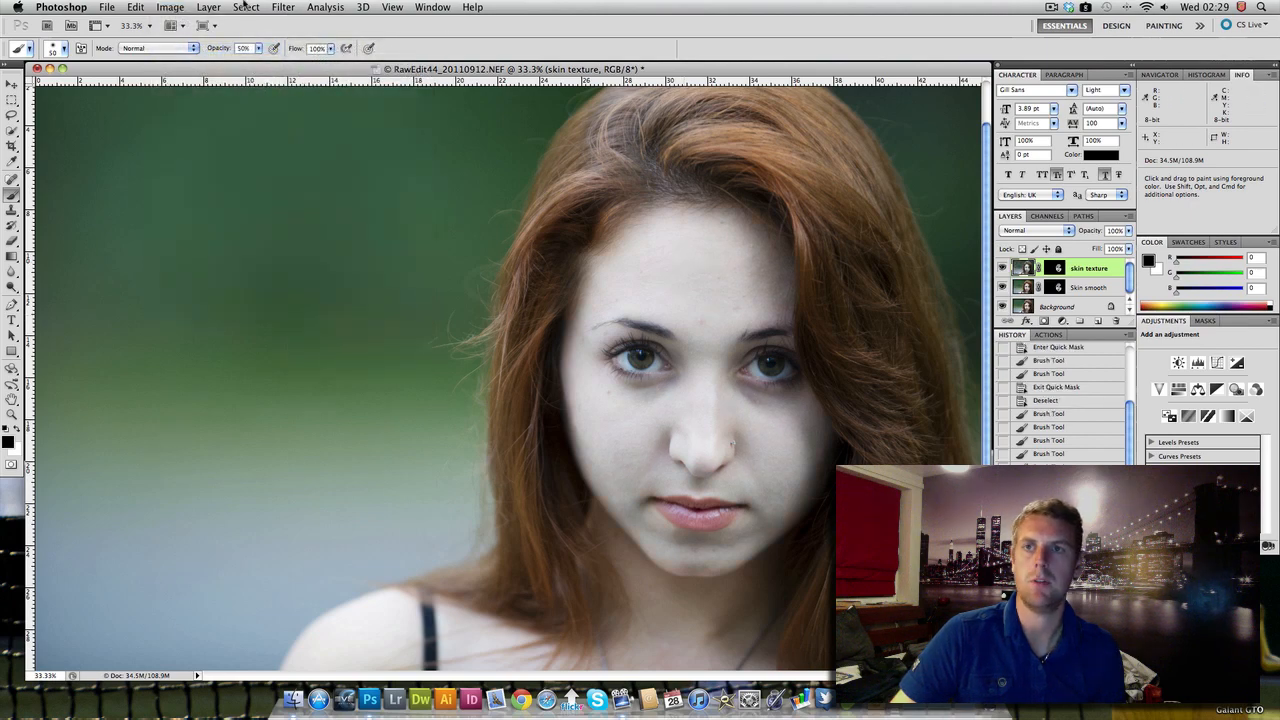
# Step: Open the Add Noise filter for the skin texture image and raise the uniform, monochromatic noise to about 23.62%
pyautogui.click(283, 7)
pyautogui.moveTo(340, 192)
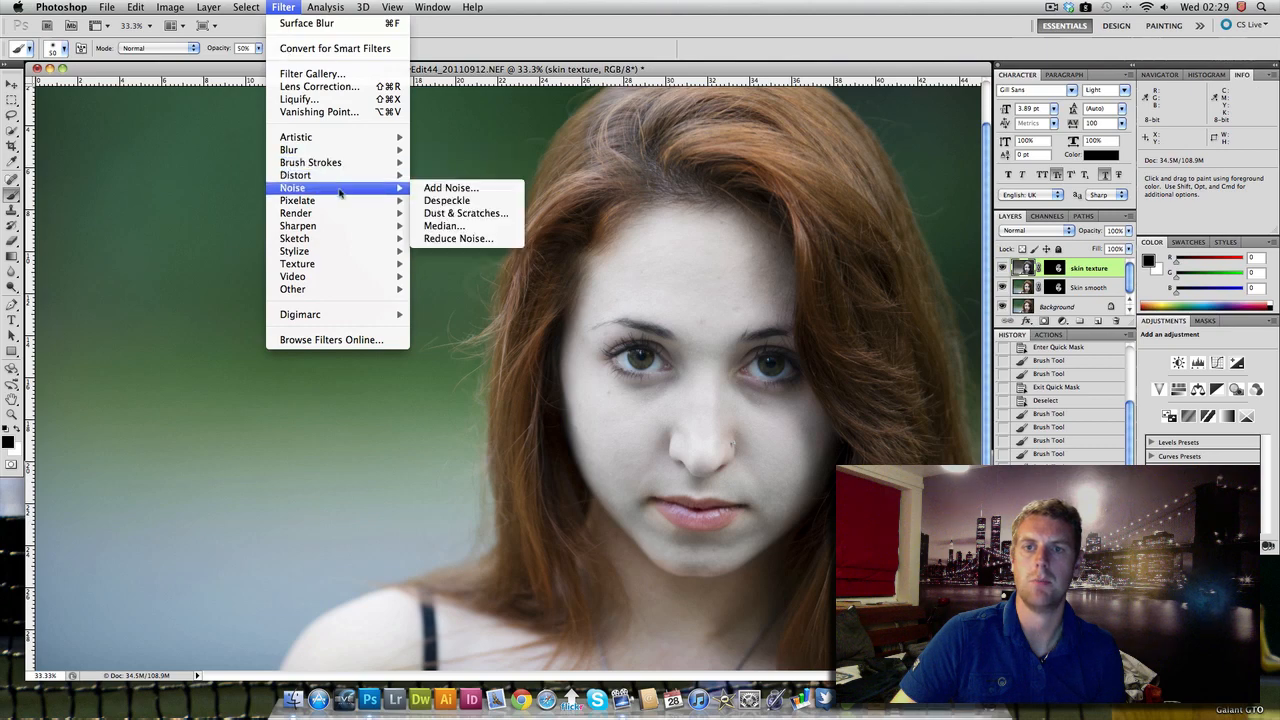
pyautogui.click(466, 192)
pyautogui.moveTo(608, 199); pyautogui.dragTo(293, 237)
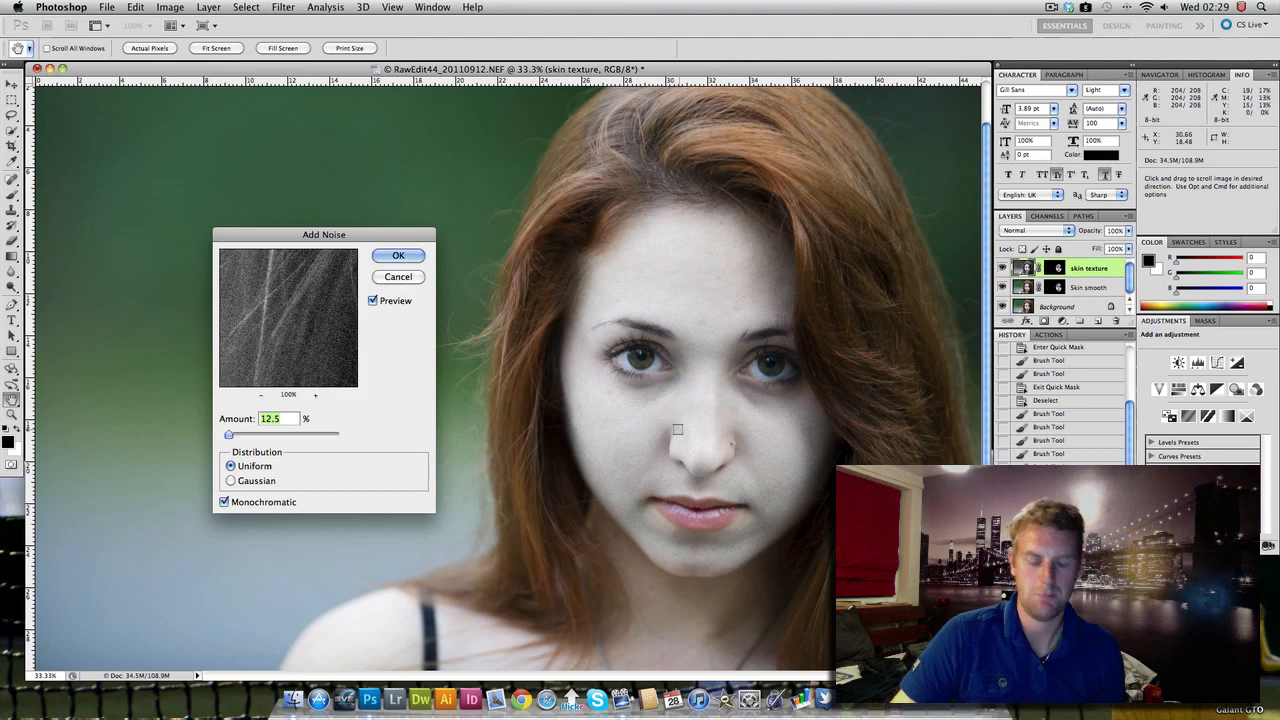
pyautogui.press('super+plus')
pyautogui.press('super+plus')
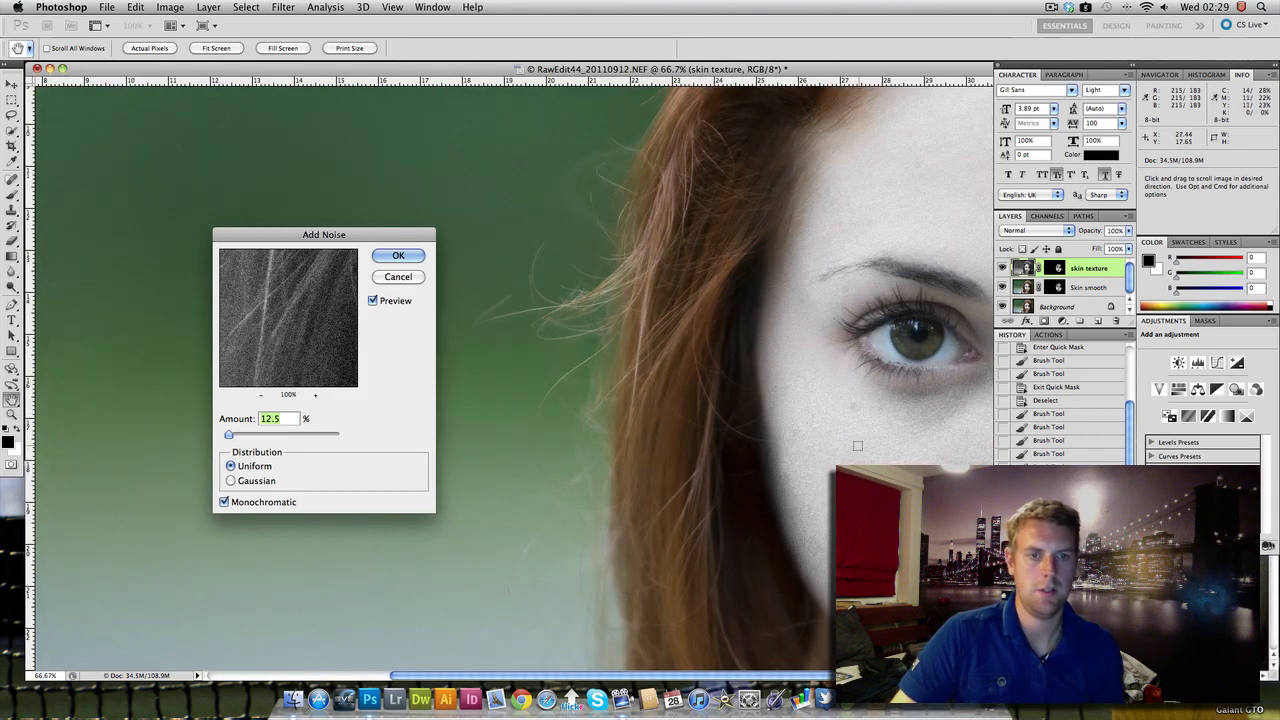
pyautogui.moveTo(857, 445); pyautogui.dragTo(518, 409)
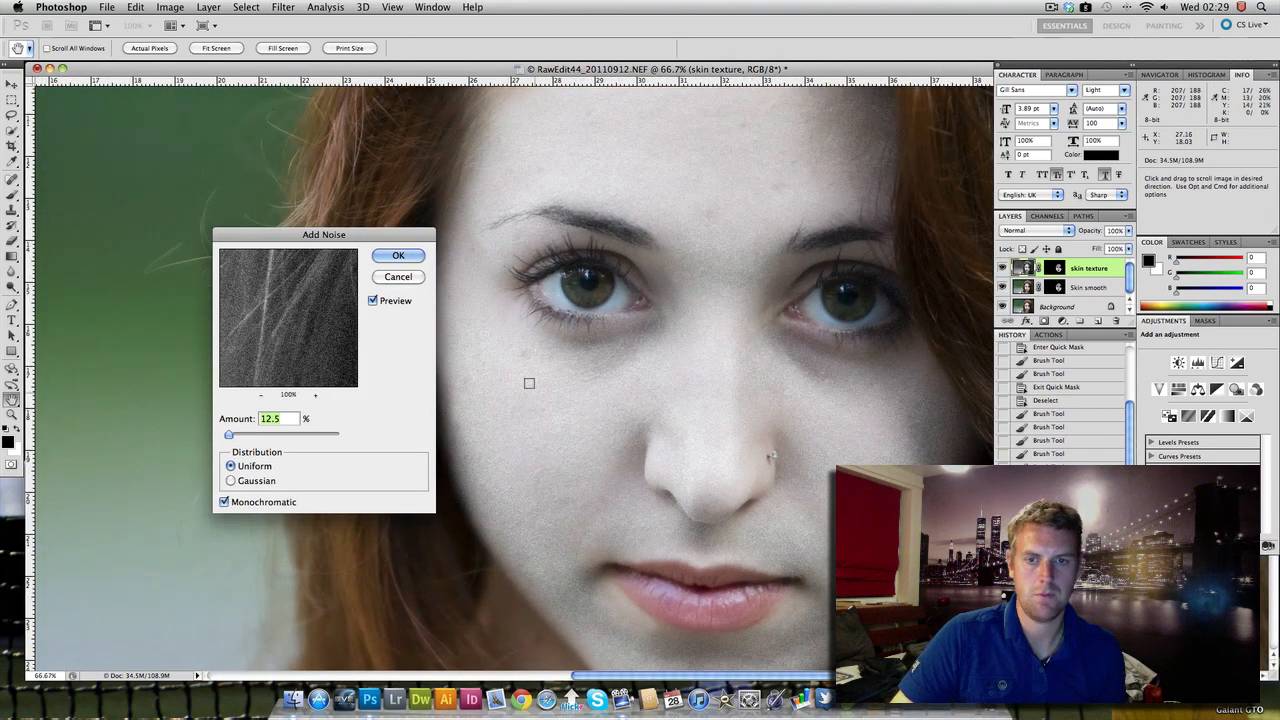
pyautogui.press('super+plus')
pyautogui.moveTo(557, 463); pyautogui.dragTo(647, 363)
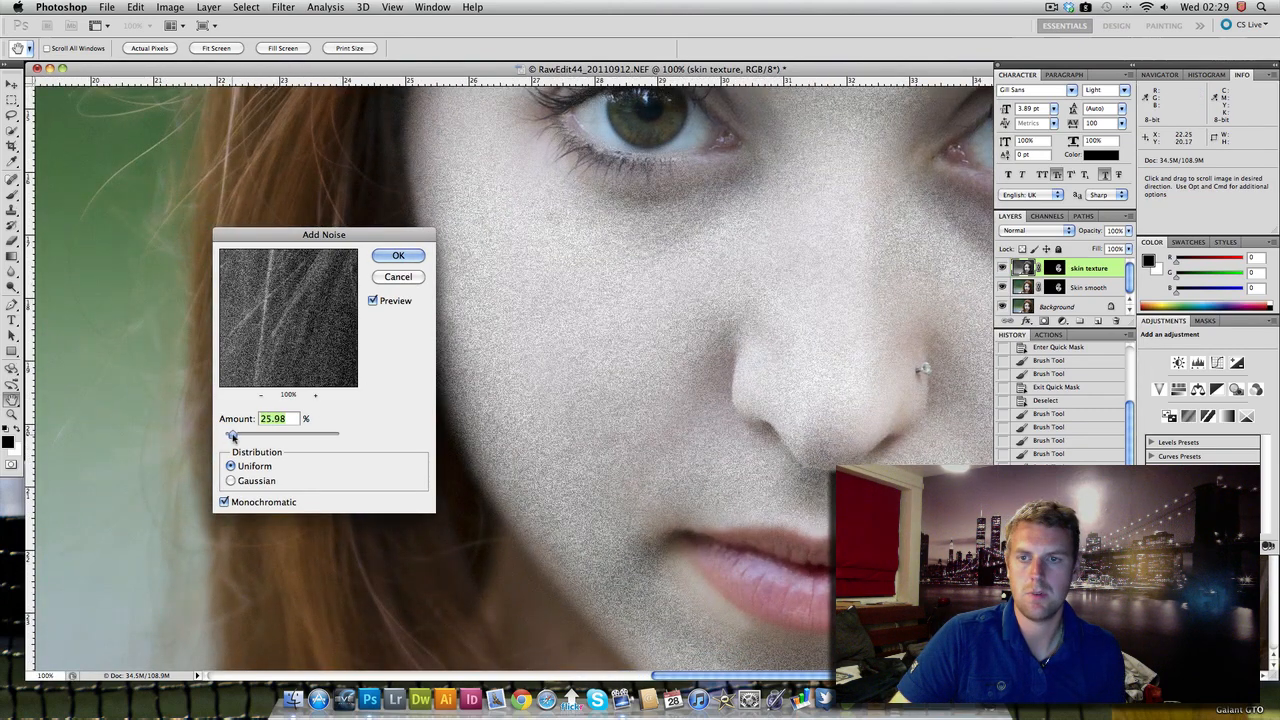
pyautogui.click(668, 432)
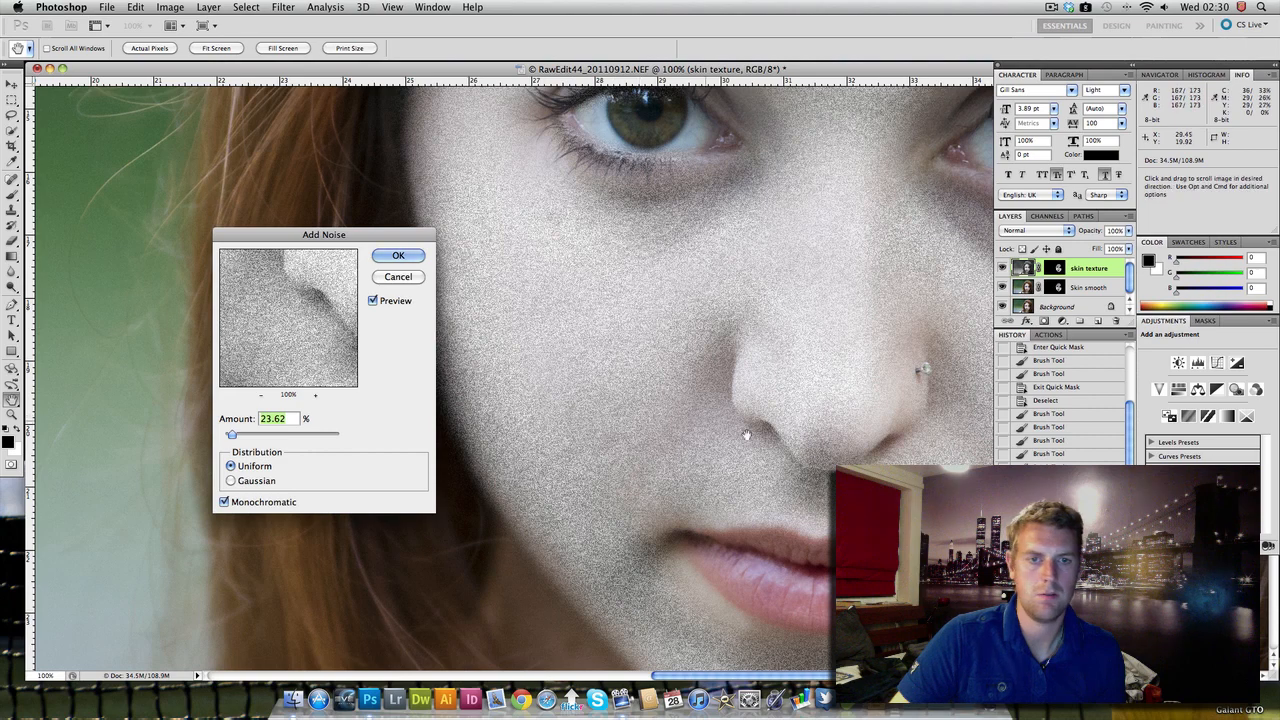
# Step: Check the noise across the nose and cheeks, reduce the amount to 18.92% and apply the filter
pyautogui.moveTo(769, 450); pyautogui.dragTo(526, 438)
pyautogui.moveTo(798, 406); pyautogui.dragTo(773, 404)
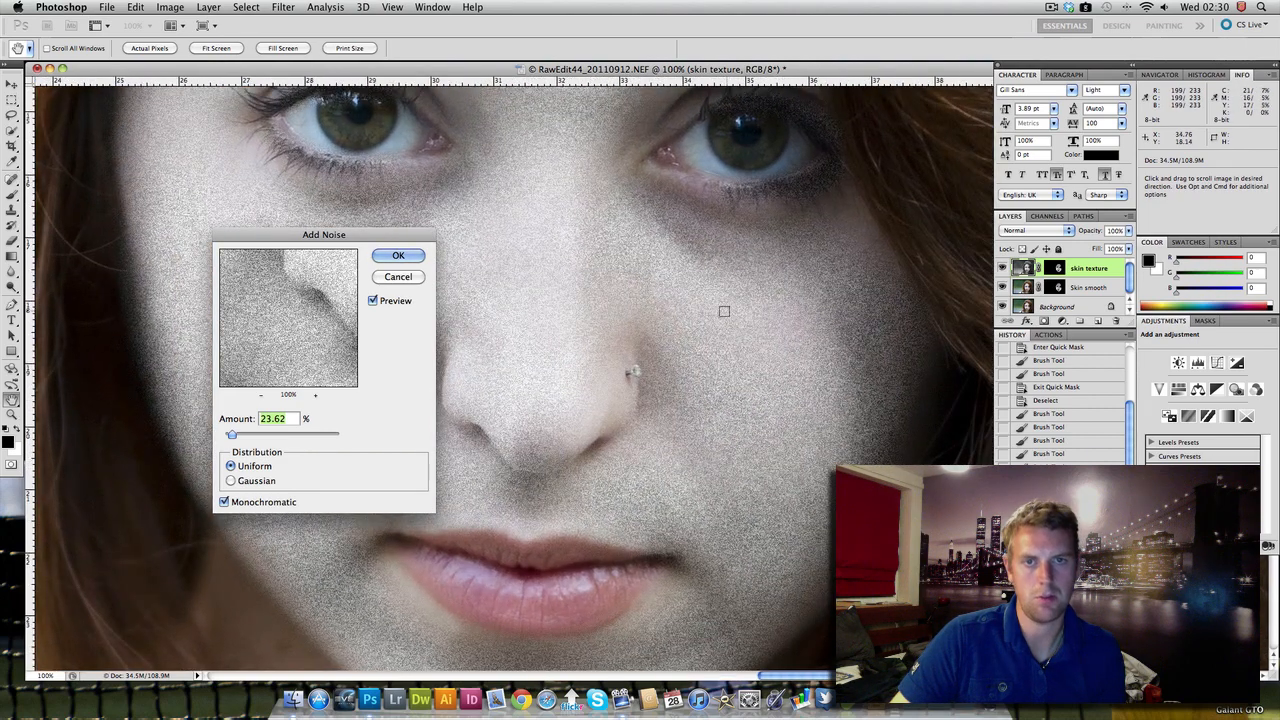
pyautogui.moveTo(662, 322); pyautogui.dragTo(798, 353)
pyautogui.moveTo(668, 358); pyautogui.dragTo(730, 366)
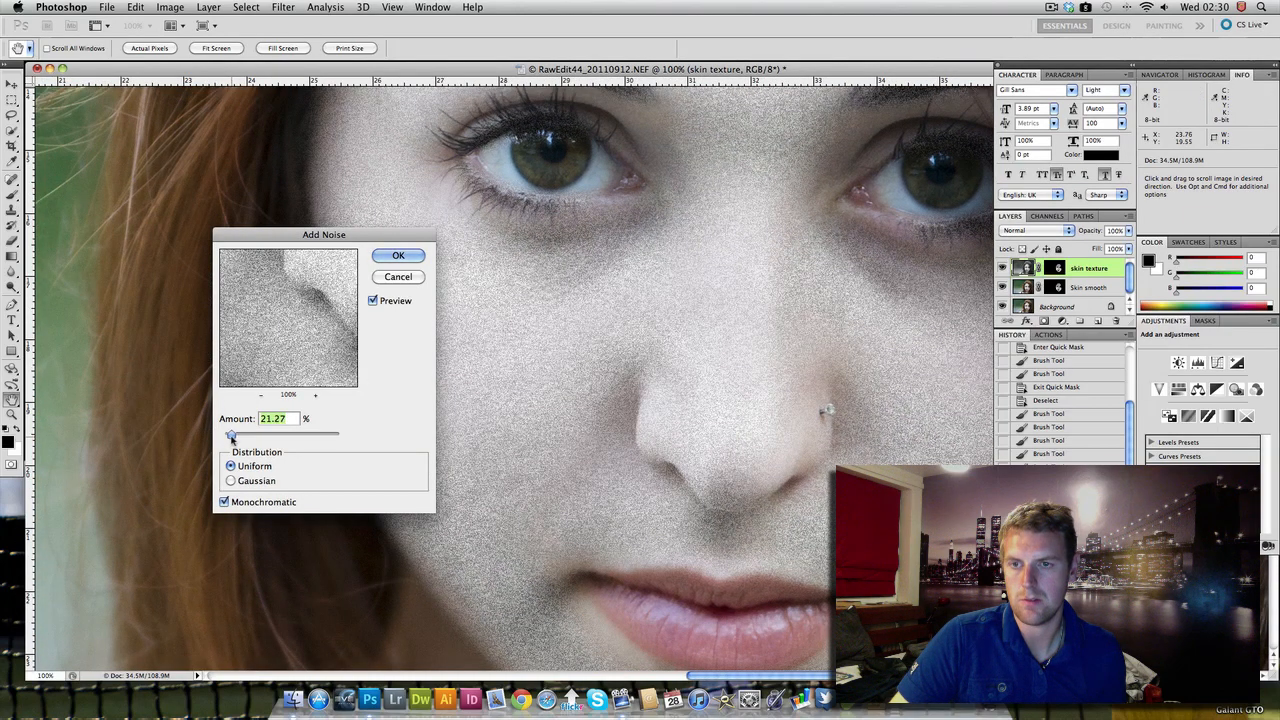
pyautogui.moveTo(232, 438); pyautogui.dragTo(230, 438)
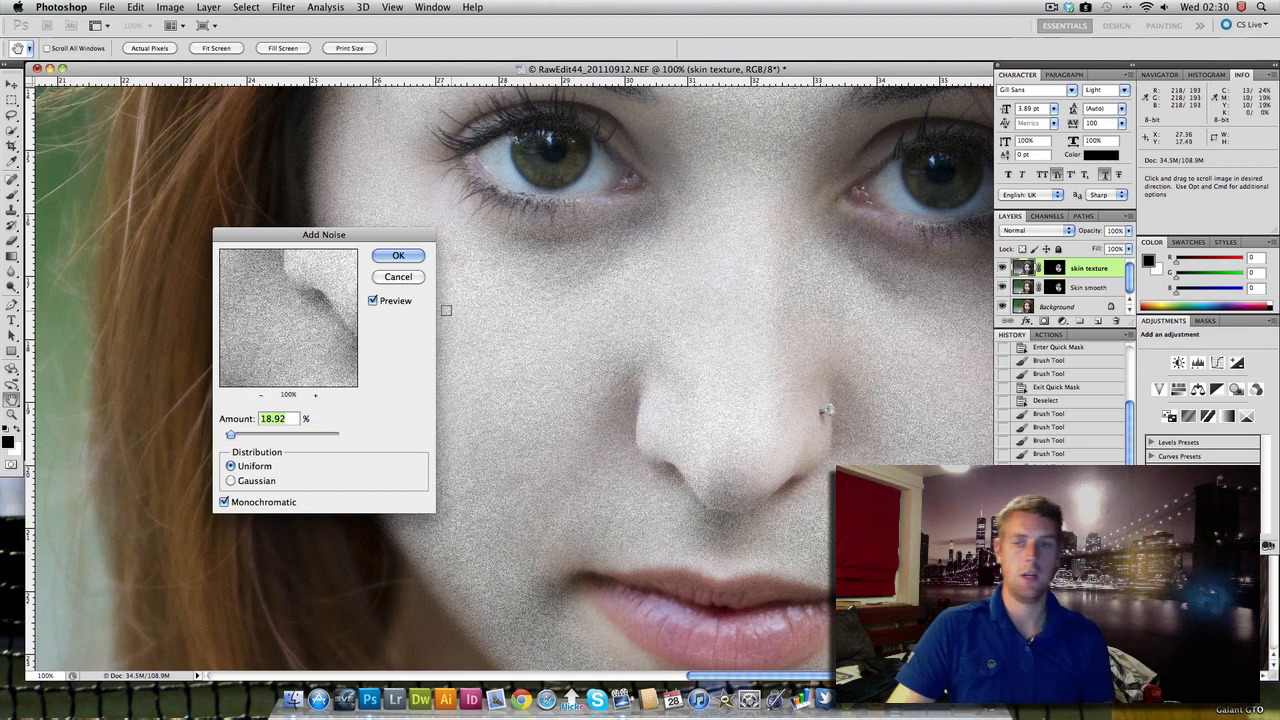
pyautogui.click(399, 256)
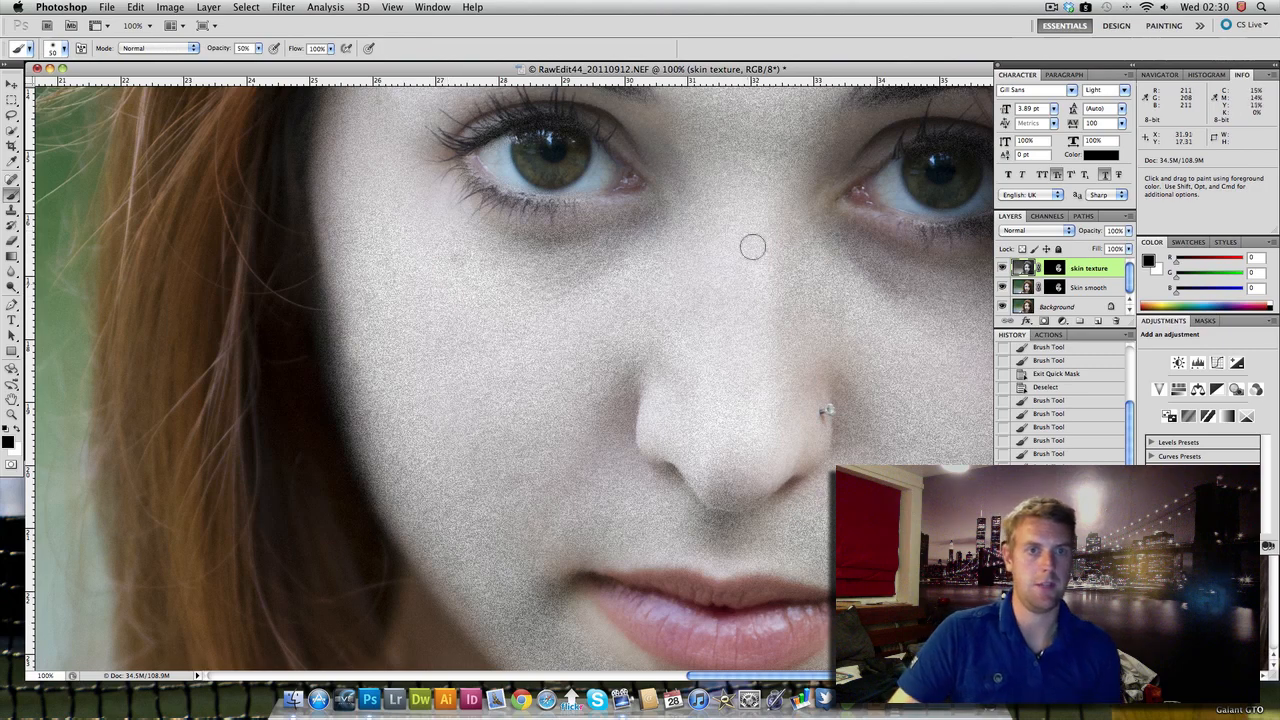
# Step: Set the blend mode of the skin texture layer to Overlay
pyautogui.click(1060, 268)
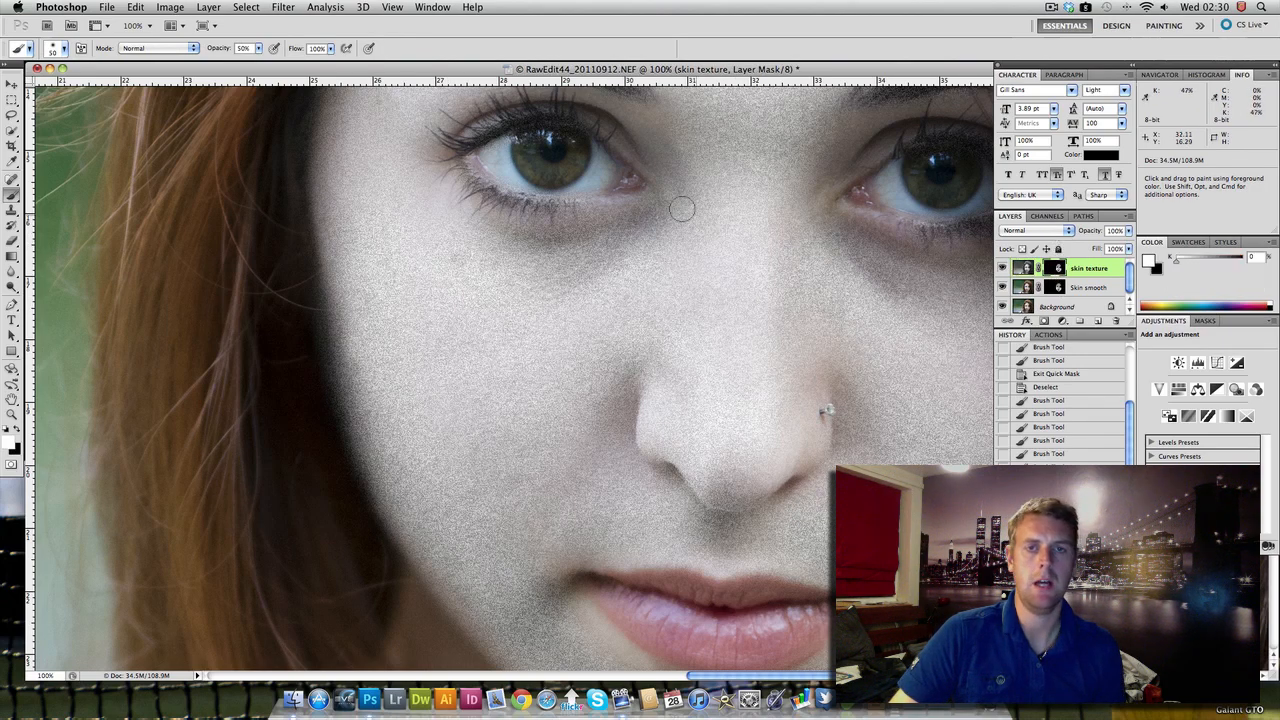
pyautogui.moveTo(545, 70); pyautogui.dragTo(539, 73)
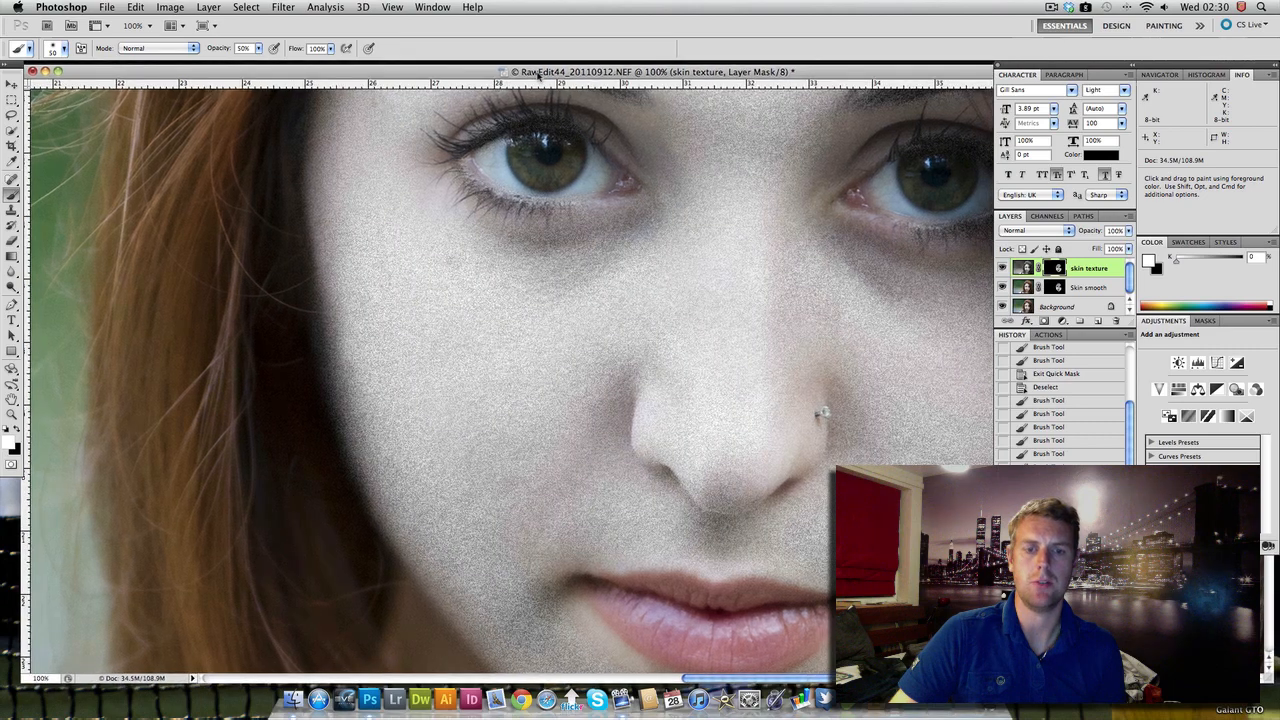
pyautogui.press('super+minus')
pyautogui.press('super+minus')
pyautogui.press('super+minus')
pyautogui.press('space')
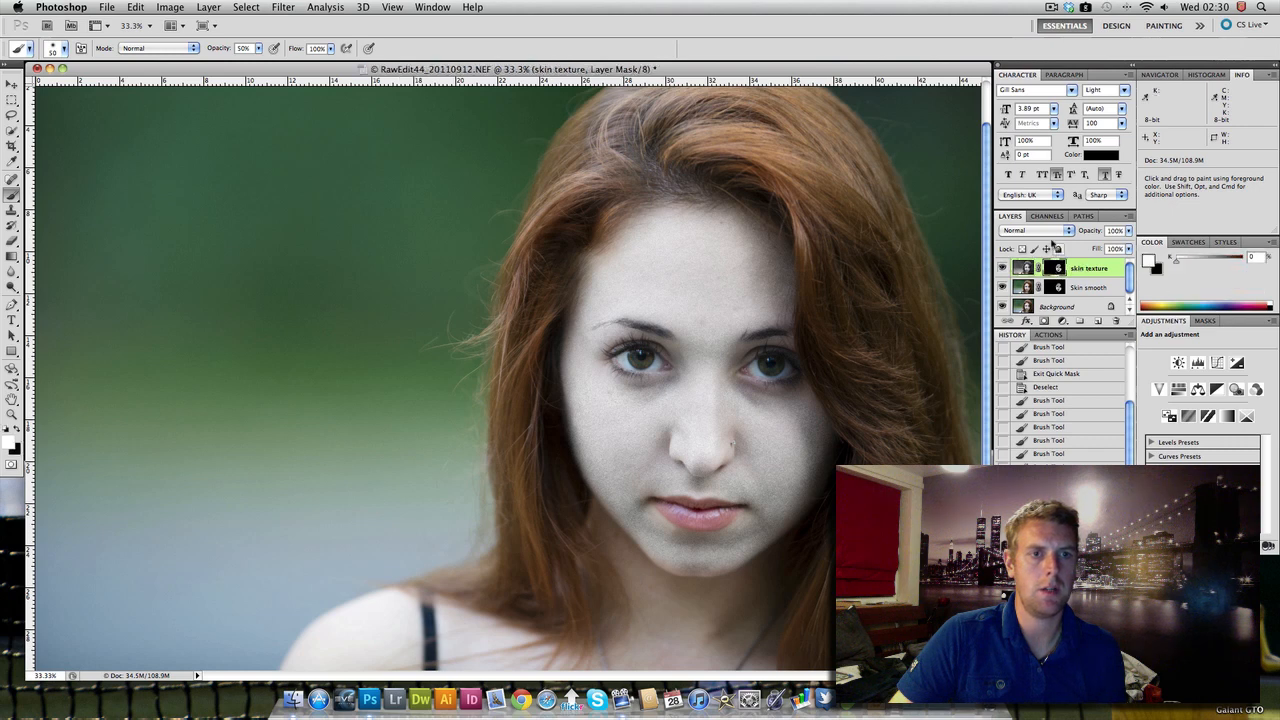
pyautogui.click(1055, 231)
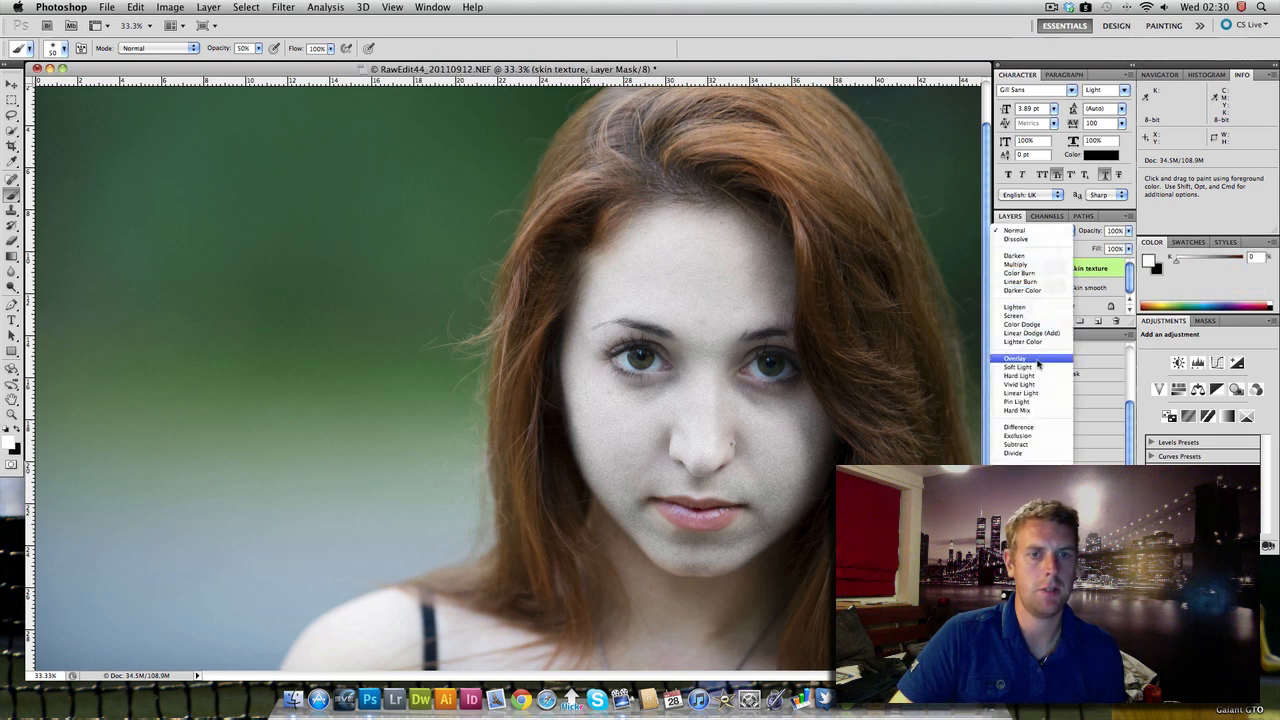
pyautogui.click(1037, 359)
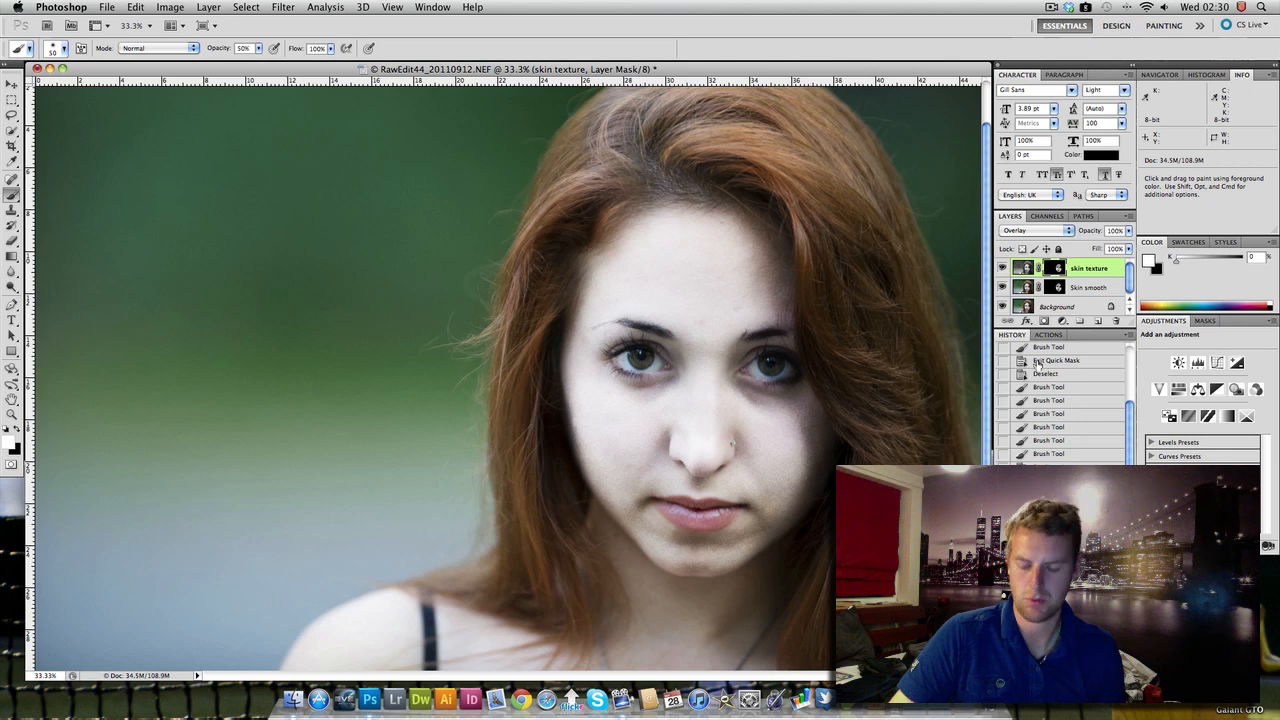
# Step: Undo the skin texture layer's change to the Overlay blend mode
pyautogui.press('super+z')
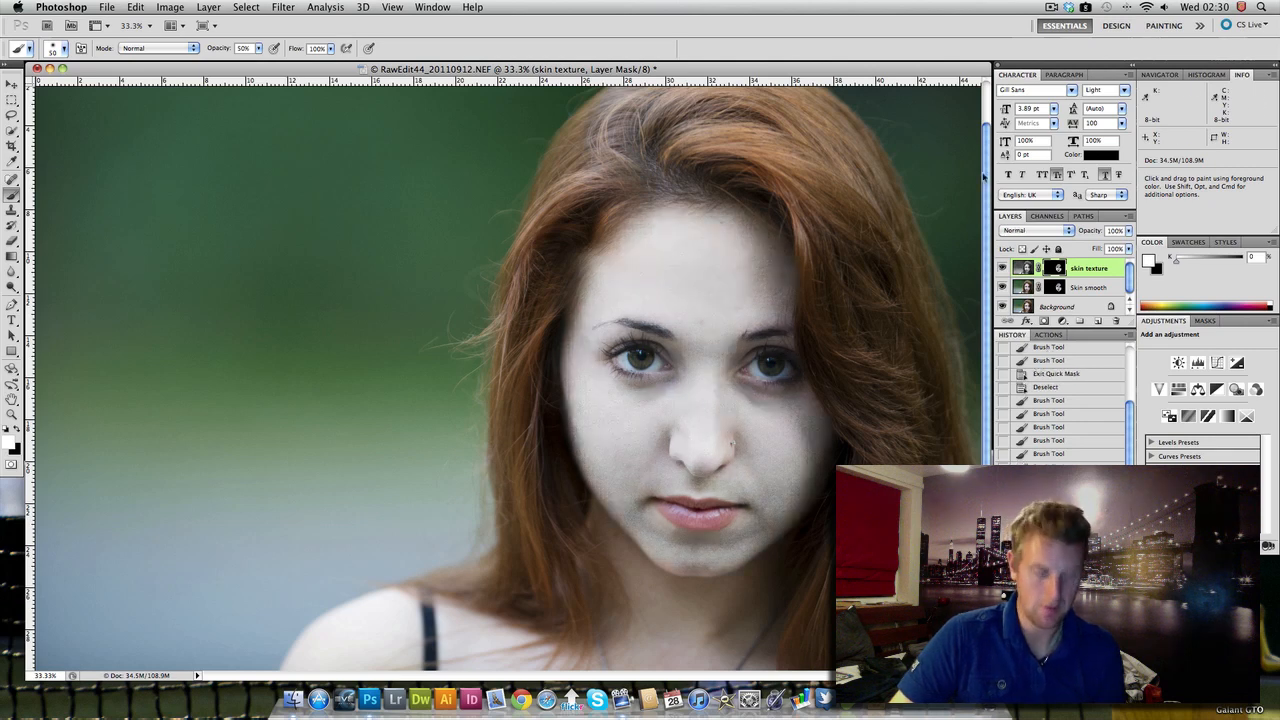
pyautogui.click(283, 8)
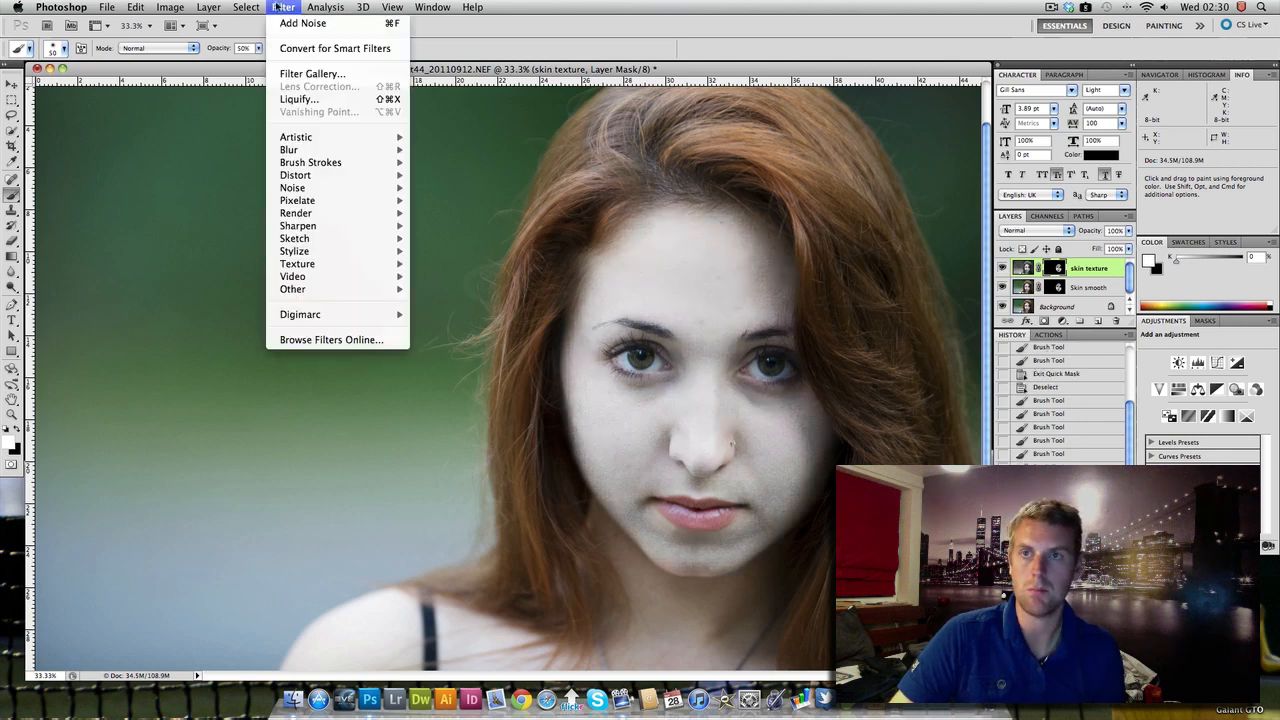
pyautogui.moveTo(325, 150)
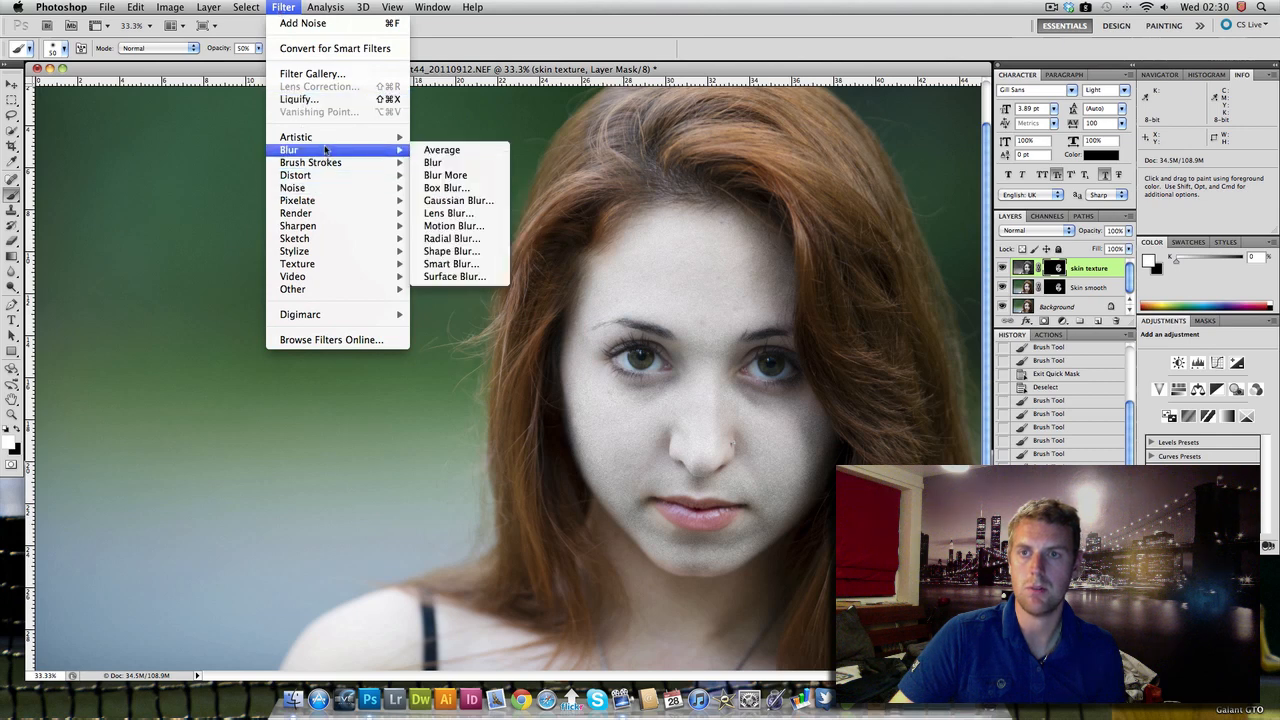
pyautogui.click(473, 202)
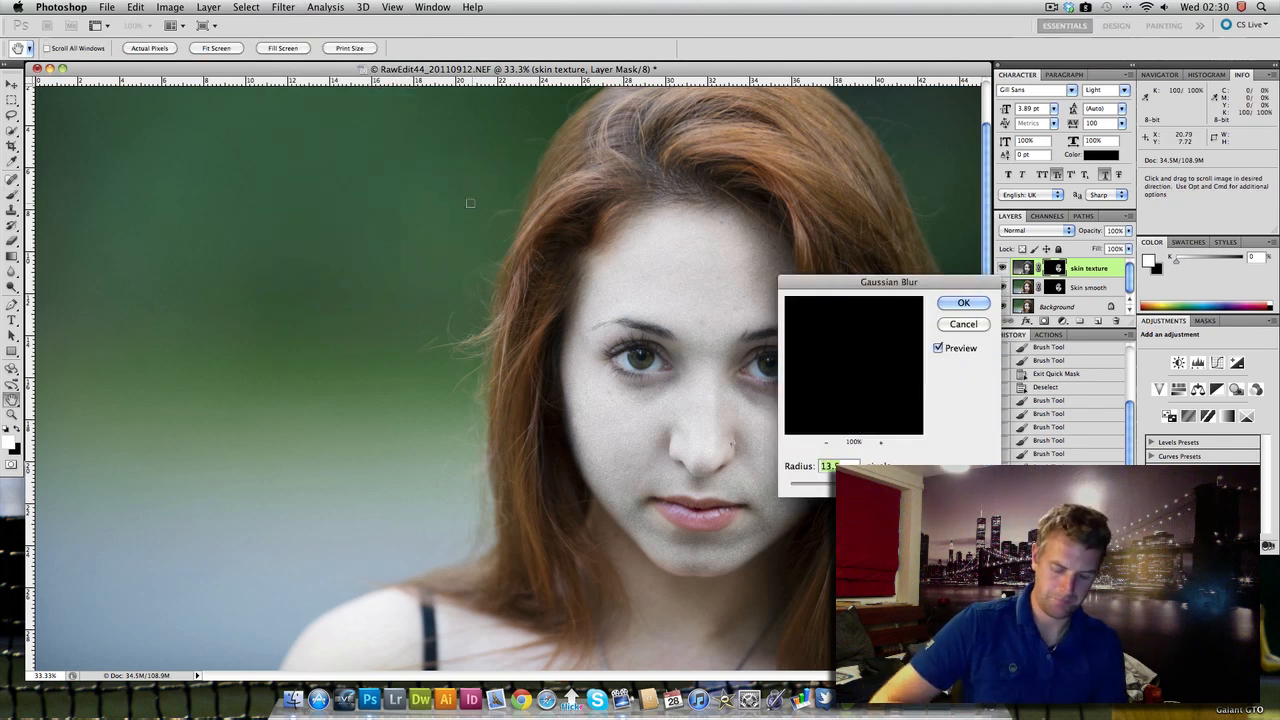
pyautogui.moveTo(845, 284); pyautogui.dragTo(849, 416)
pyautogui.press('Return')
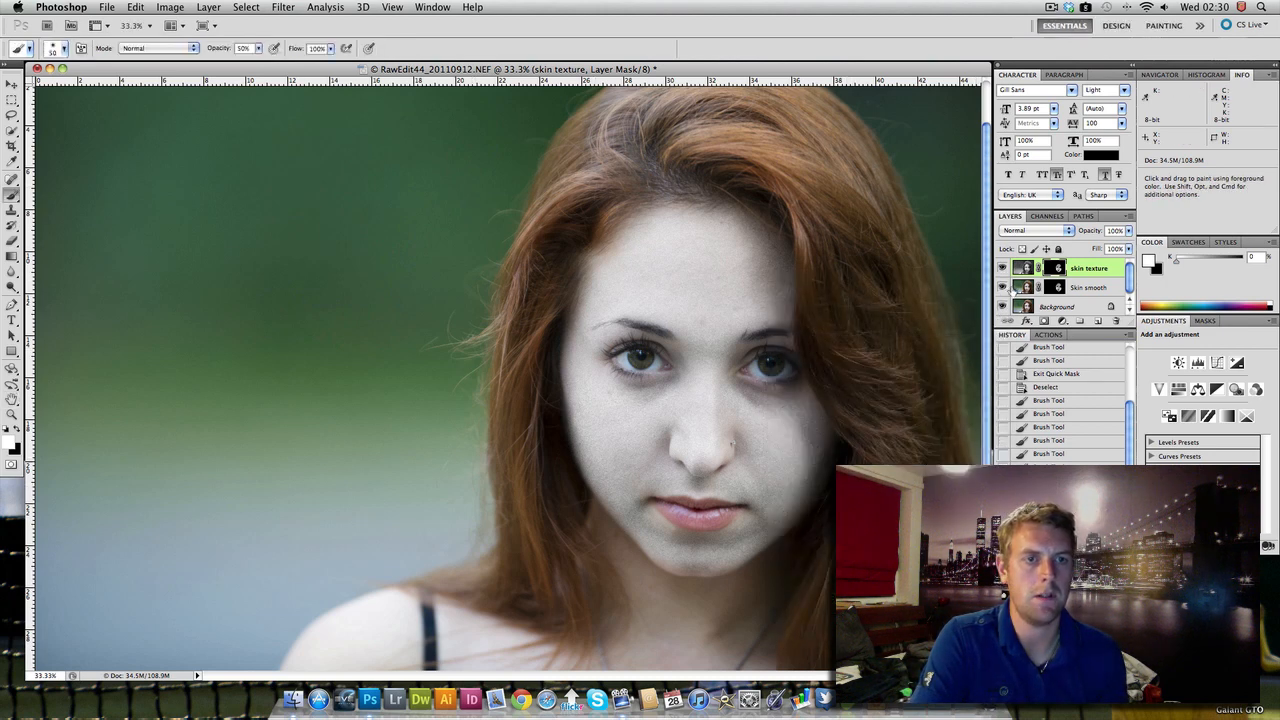
# Step: Select the image of the skin texture layer instead of its mask and open the Gaussian Blur filter for it
pyautogui.click(1021, 267)
pyautogui.click(286, 7)
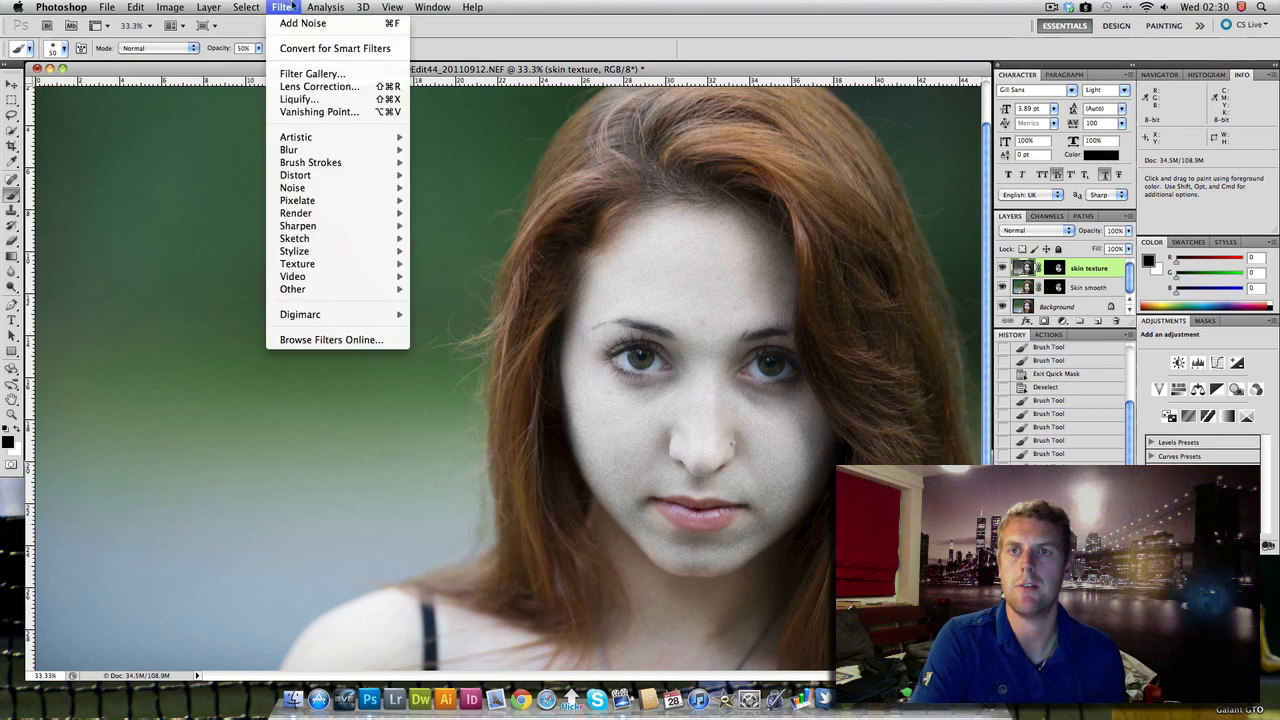
pyautogui.moveTo(263, 7)
pyautogui.moveTo(312, 155)
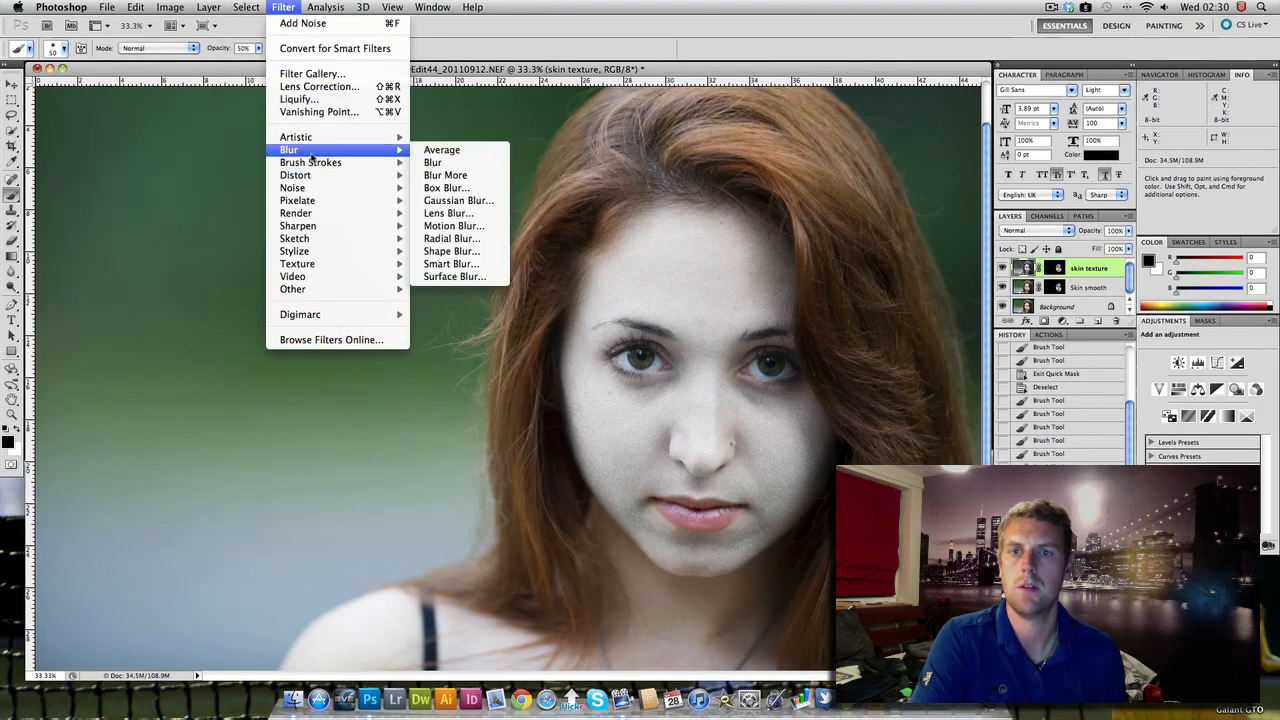
pyautogui.click(456, 201)
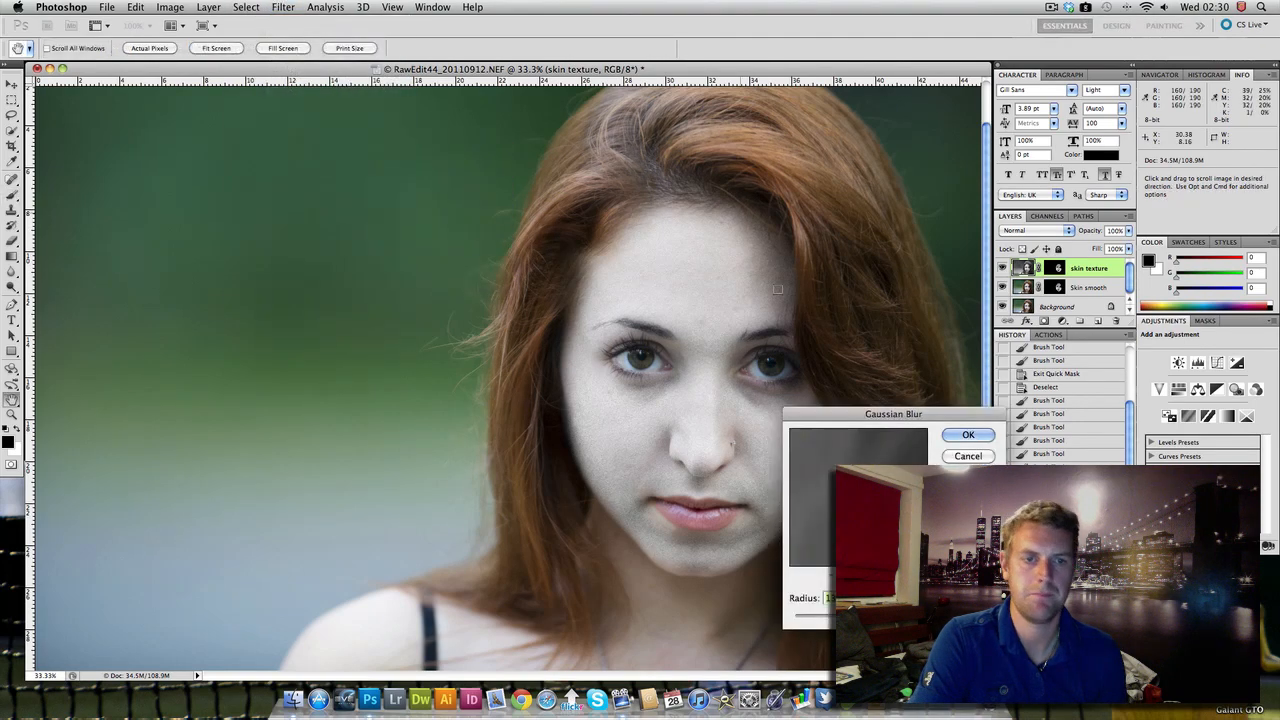
pyautogui.moveTo(916, 426); pyautogui.dragTo(952, 433)
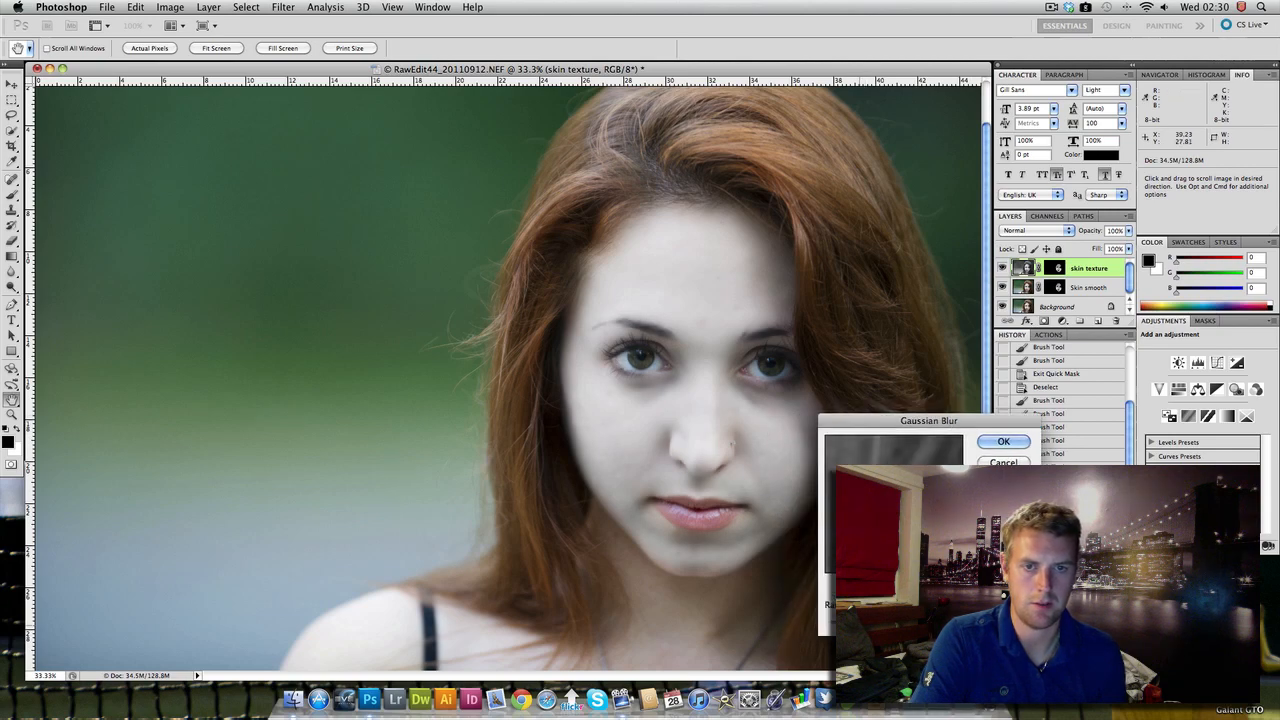
# Step: Check the blur closely on the eyes, nose and cheek, reduce the radius to keep fine skin texture, and apply the filter
pyautogui.press('super+plus')
pyautogui.press('super+plus')
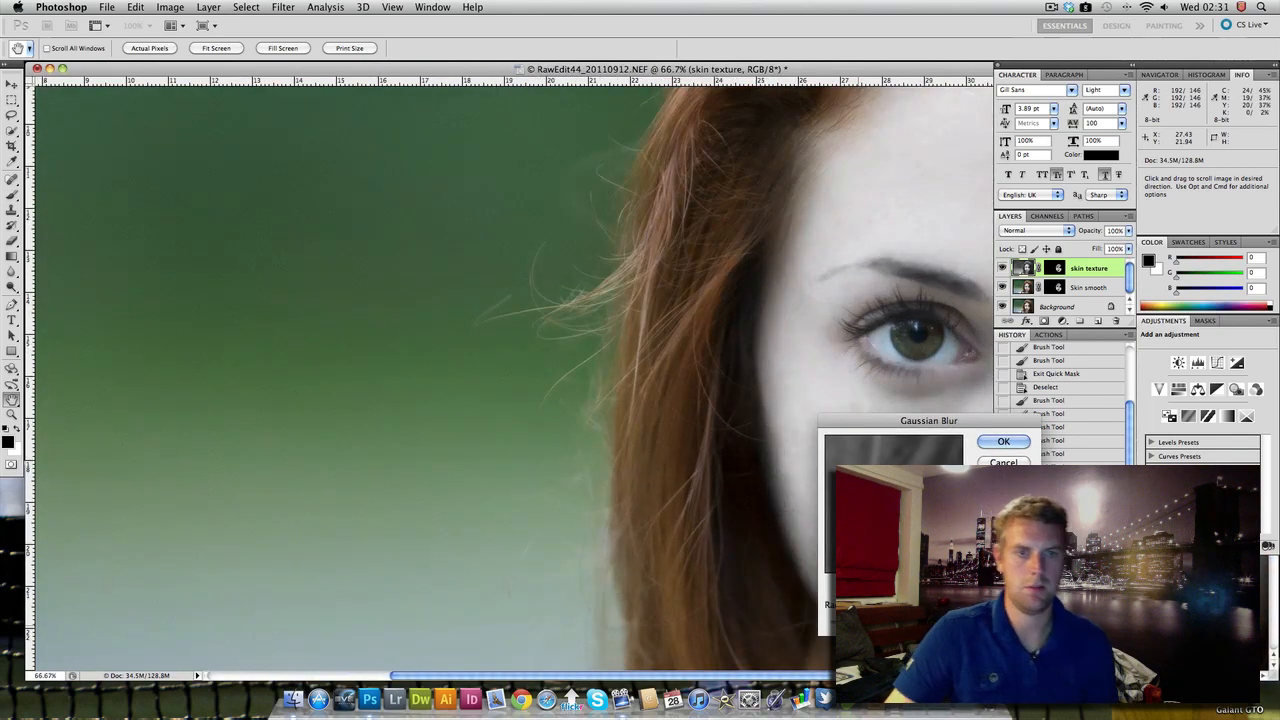
pyautogui.moveTo(793, 386); pyautogui.dragTo(401, 327)
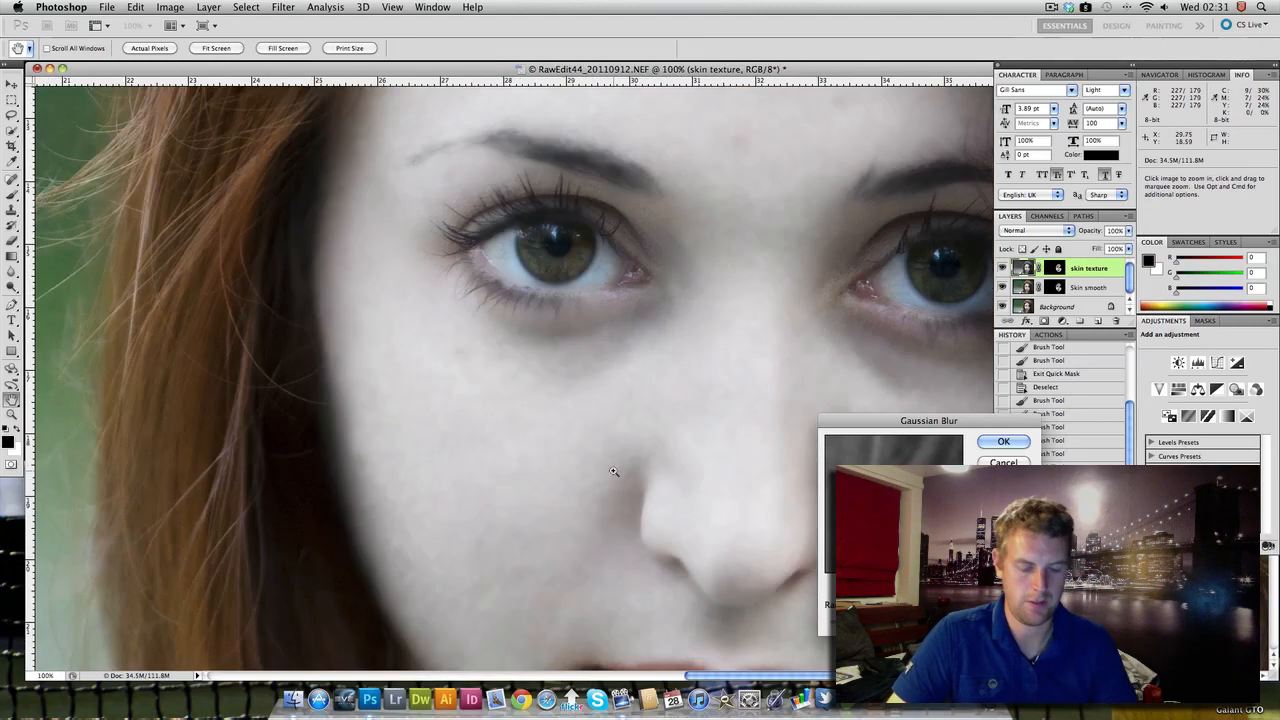
pyautogui.press('super+plus')
pyautogui.moveTo(614, 471); pyautogui.dragTo(648, 421)
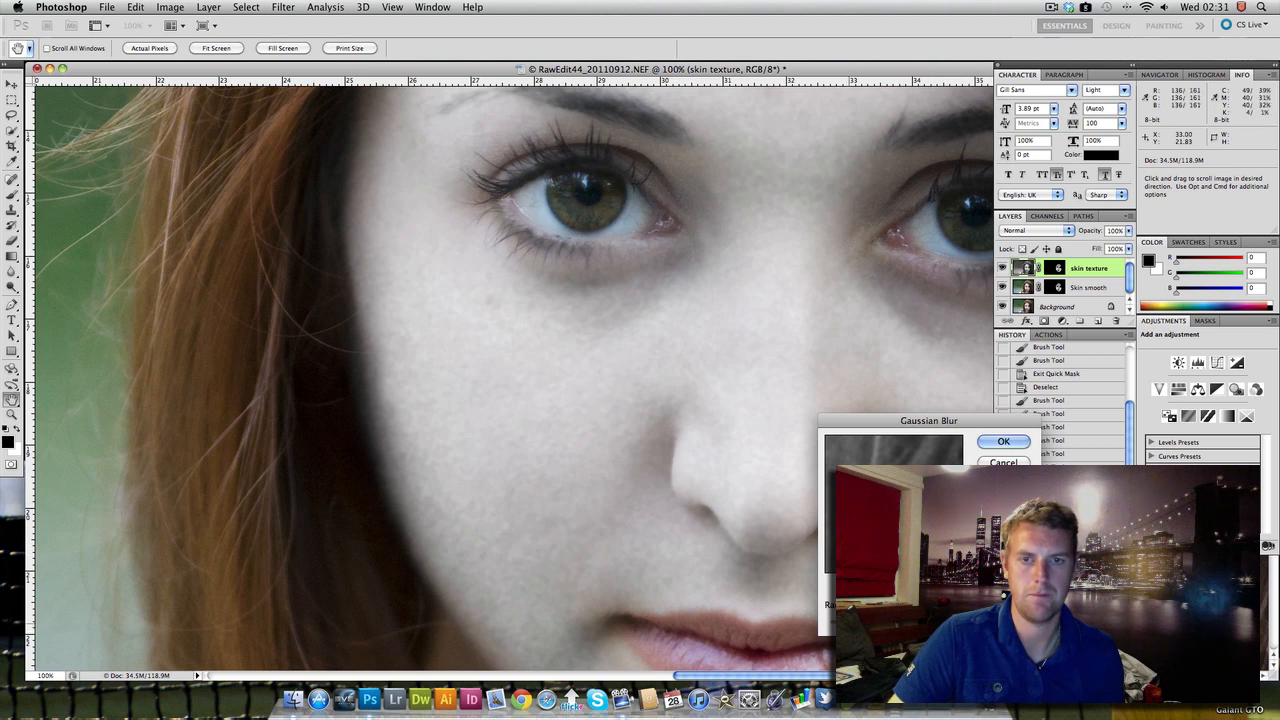
pyautogui.click(988, 443)
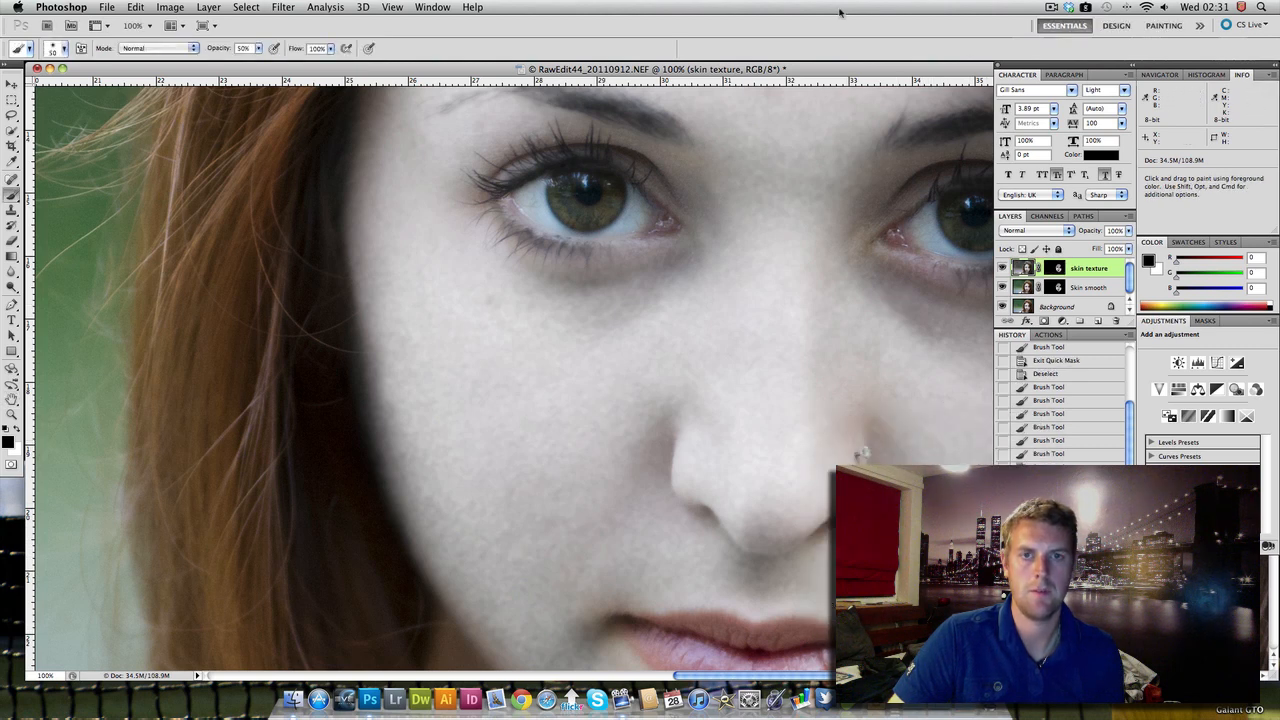
pyautogui.press('super+minus')
pyautogui.press('super+minus')
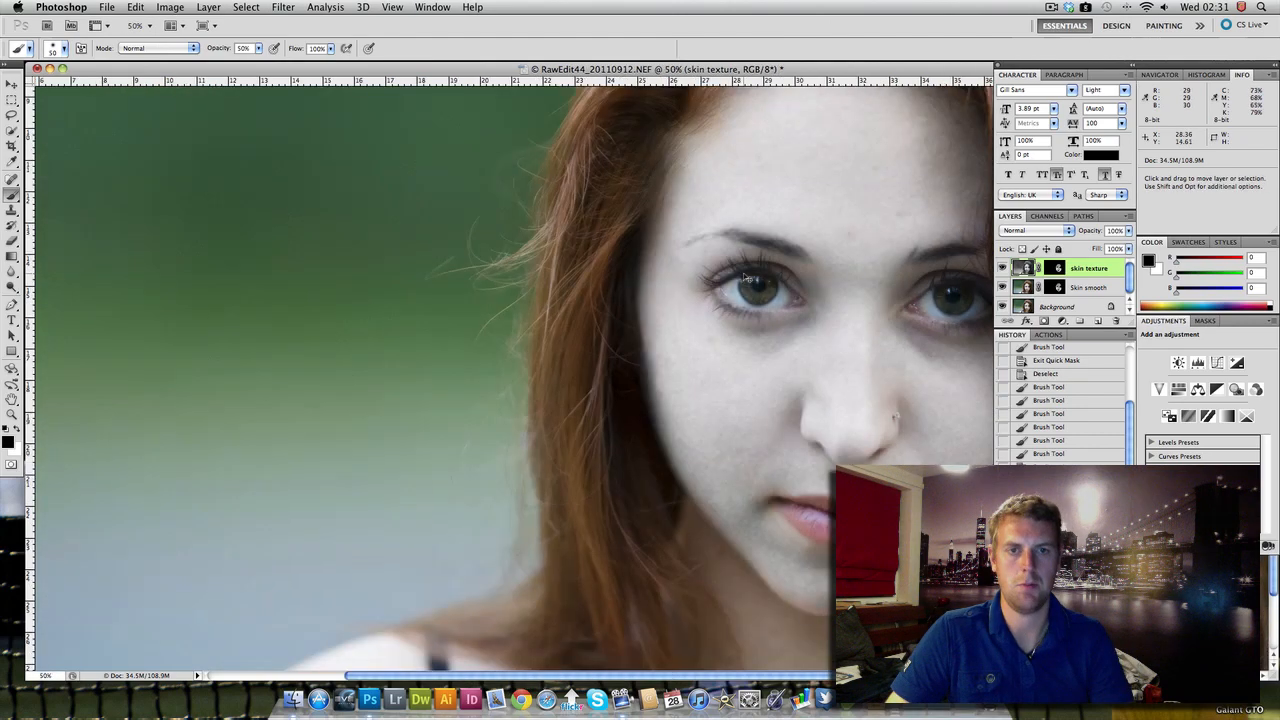
pyautogui.press('super+minus')
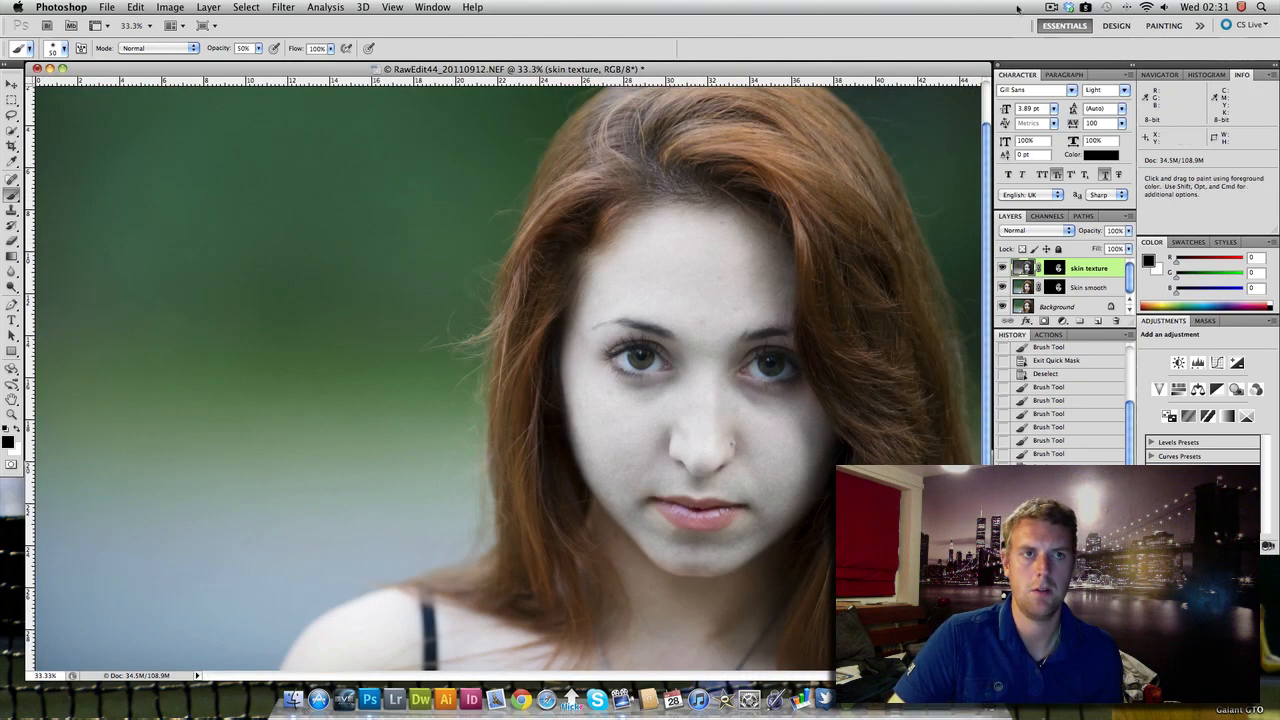
pyautogui.click(1051, 7)
pyautogui.click(1057, 48)
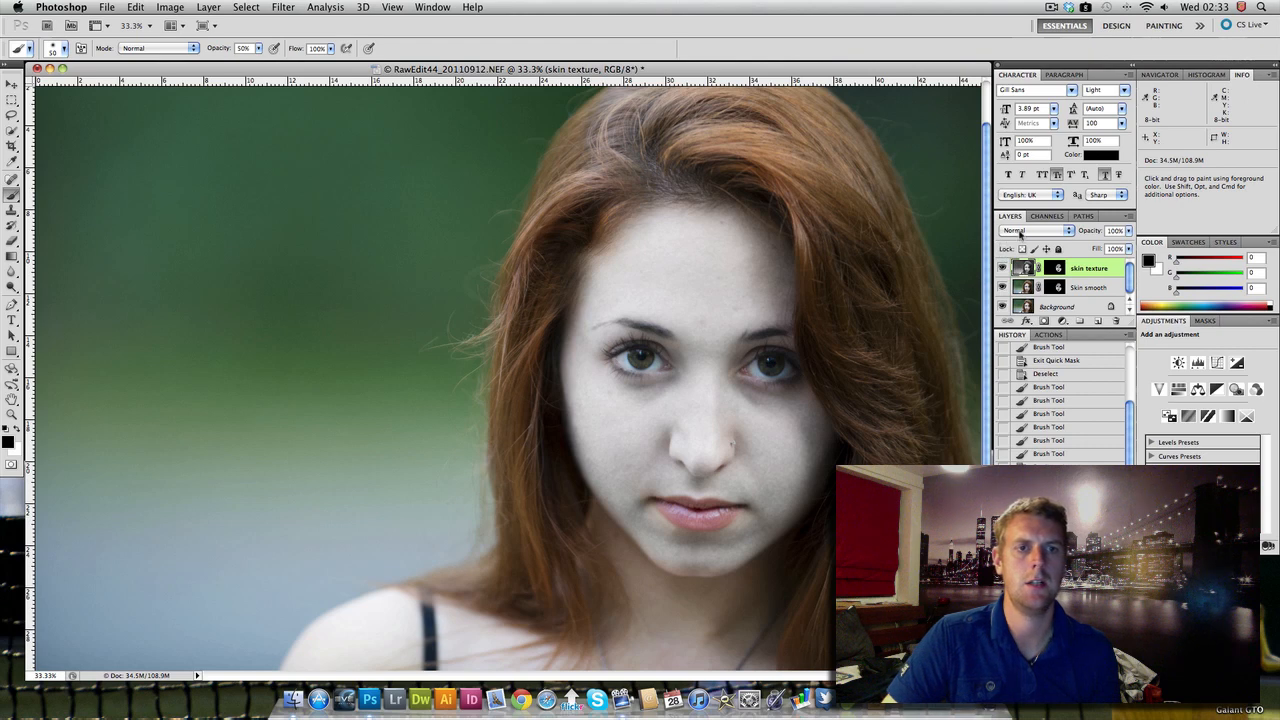
# Step: Set the blend mode of the skin texture layer to Soft Light and check its effect on the face up close
pyautogui.click(1019, 232)
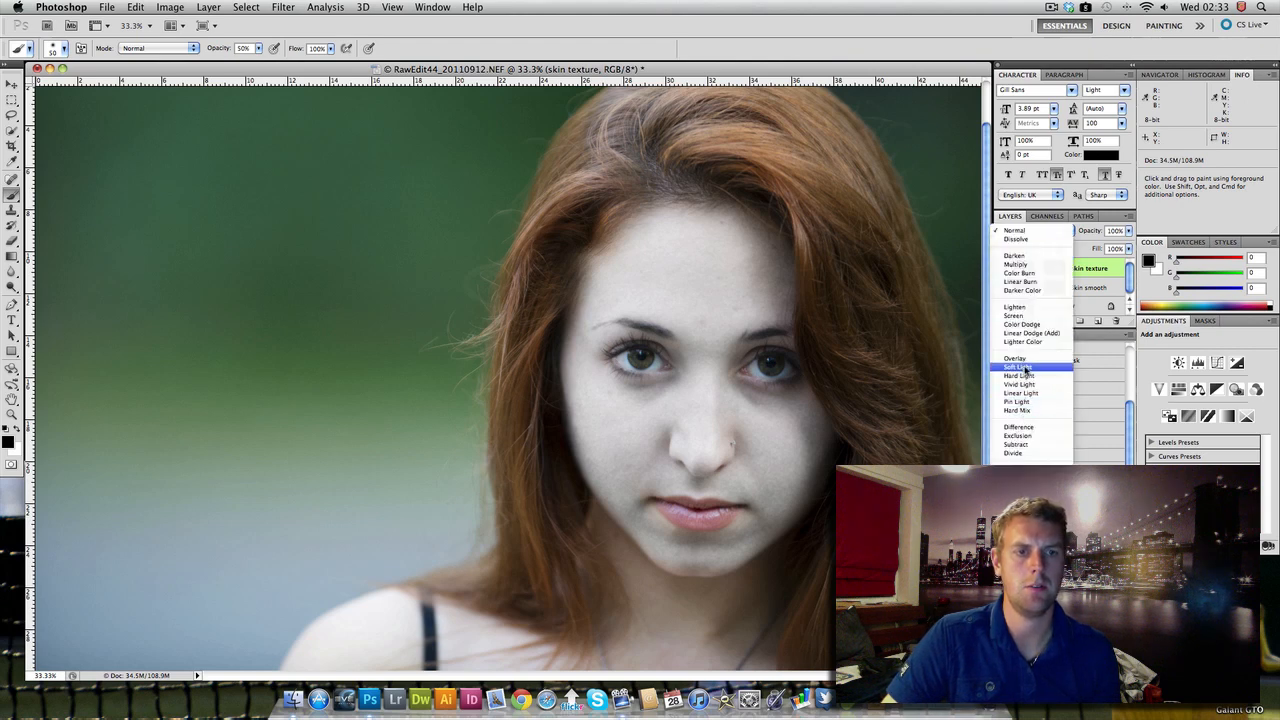
pyautogui.click(1025, 368)
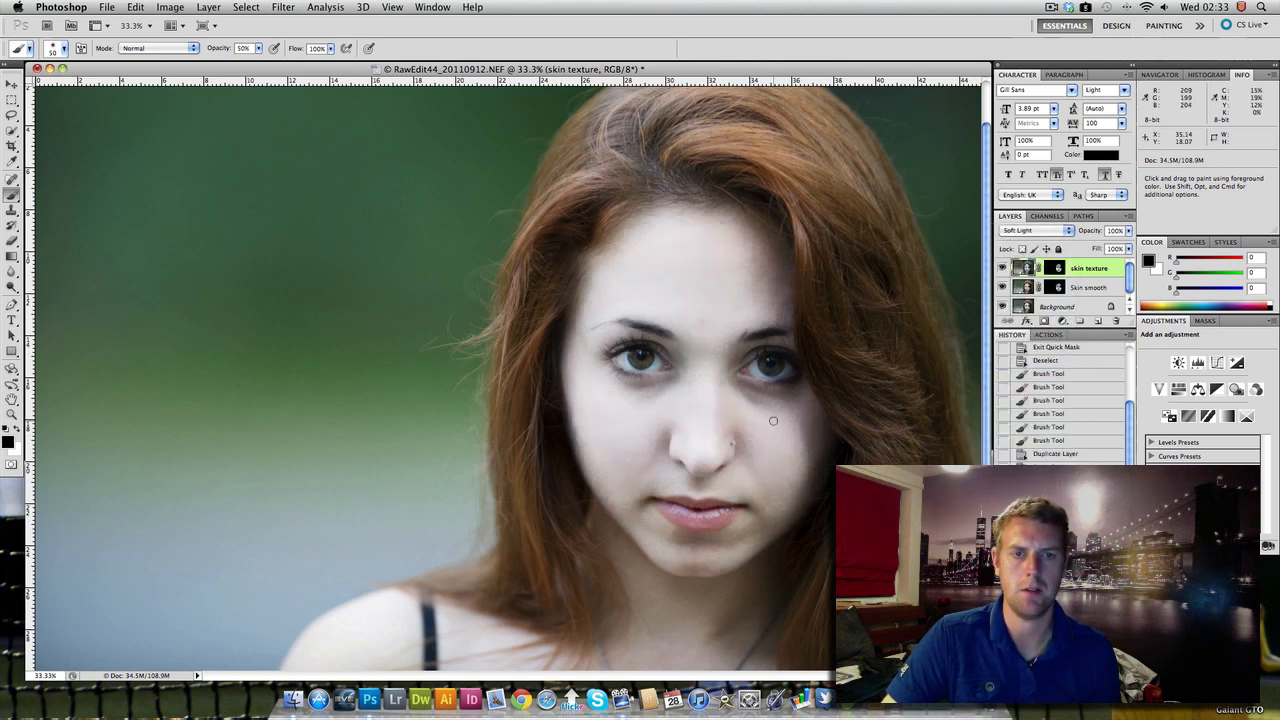
pyautogui.press('super+plus')
pyautogui.press('super+plus')
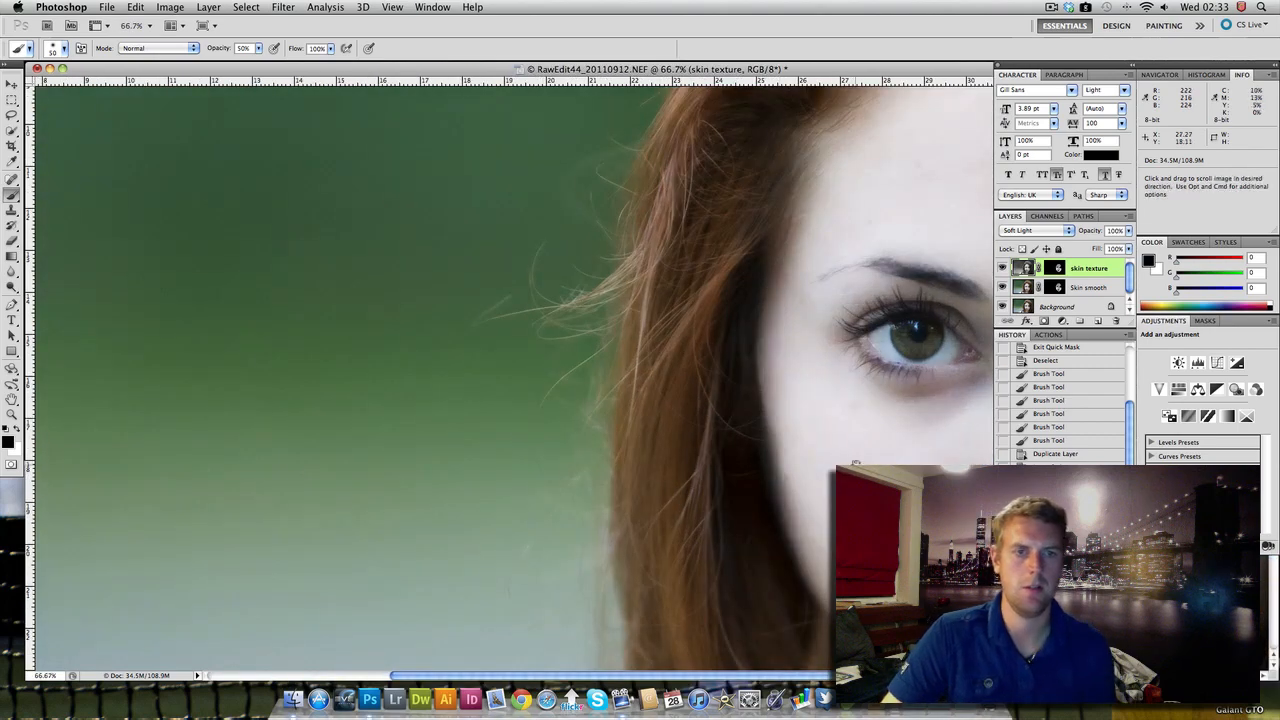
pyautogui.moveTo(848, 465); pyautogui.dragTo(365, 398)
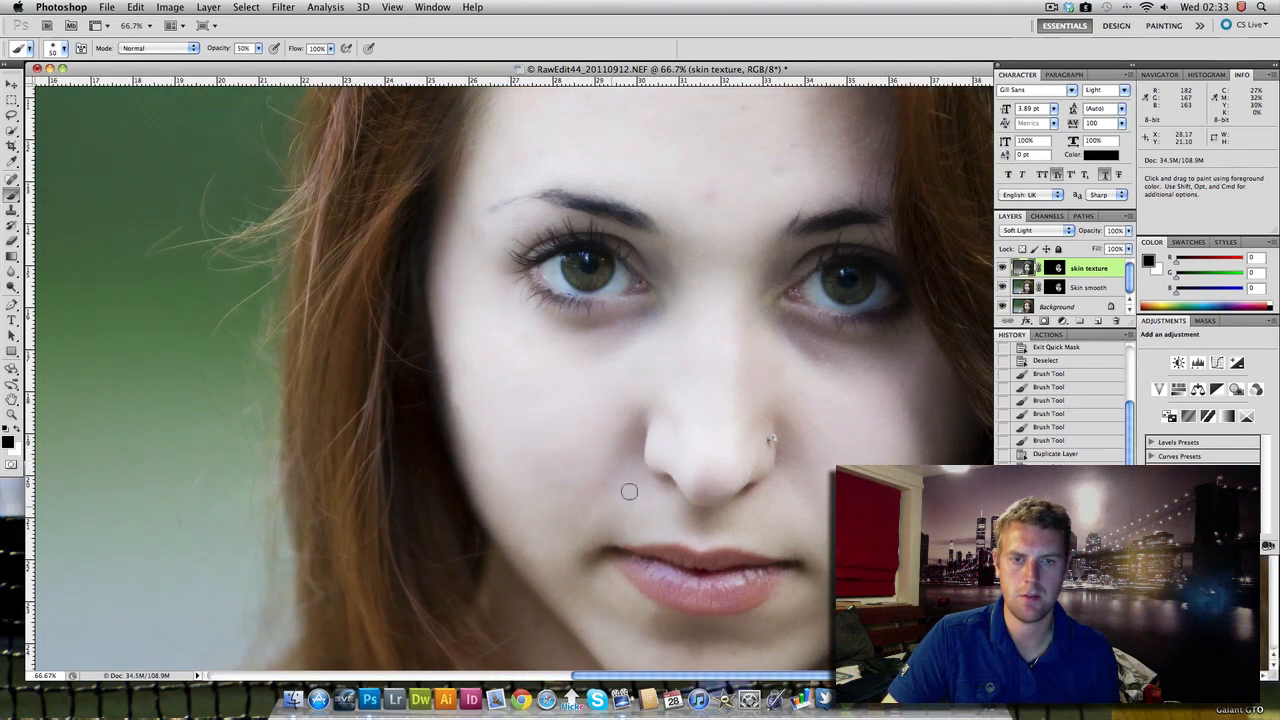
pyautogui.moveTo(737, 282)
pyautogui.mouseDown()
pyautogui.moveTo(722, 411)
pyautogui.moveTo(686, 366)
pyautogui.moveTo(680, 317)
pyautogui.mouseUp()
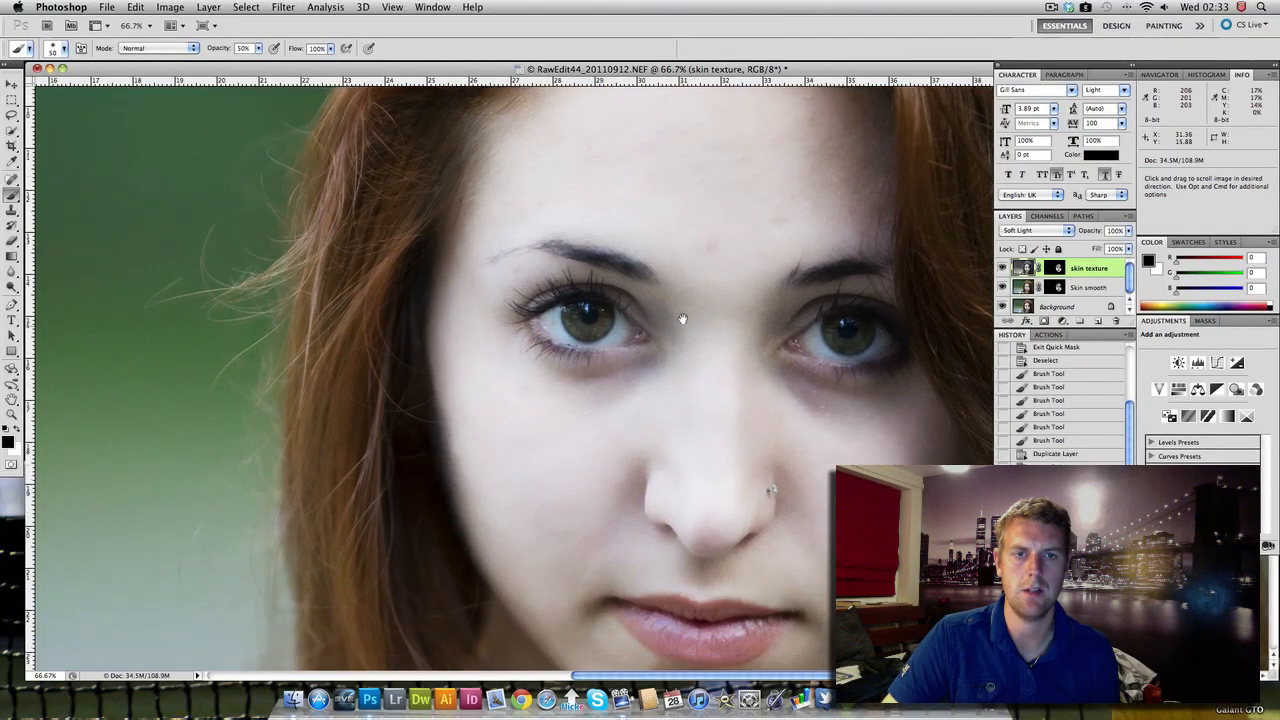
pyautogui.moveTo(700, 394); pyautogui.dragTo(699, 379)
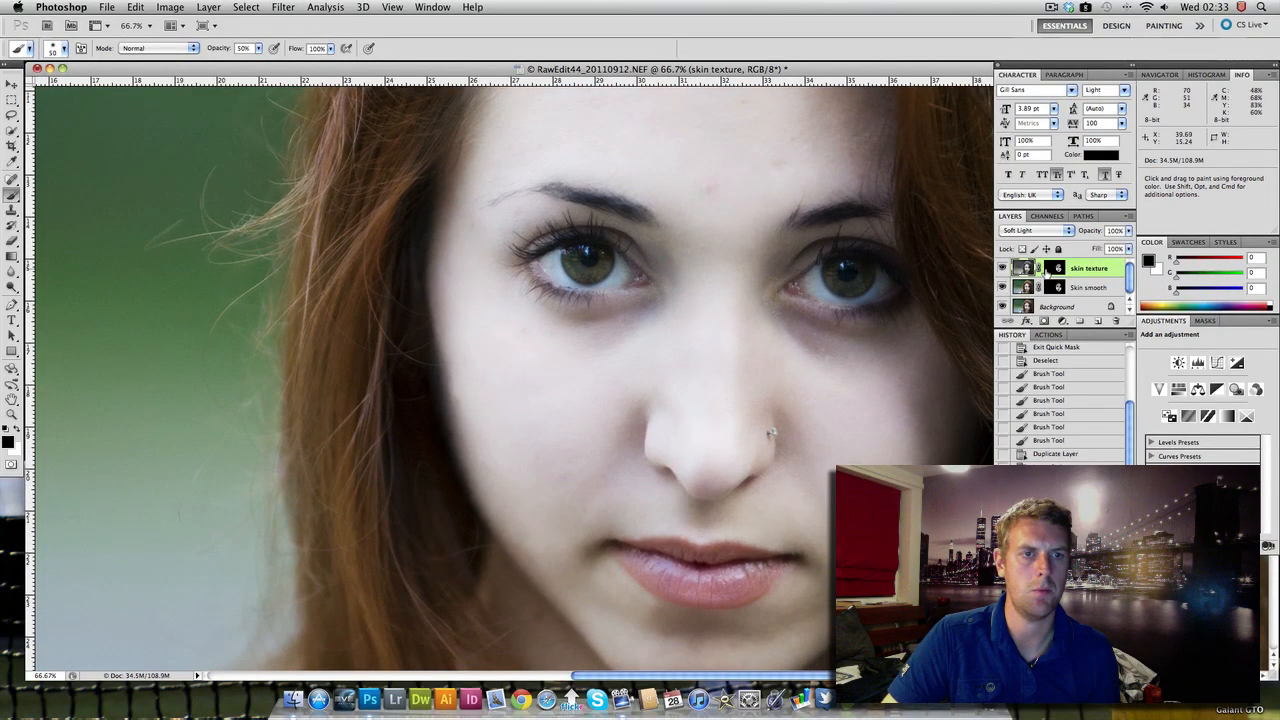
# Step: Select the skin texture layer's mask and set up a black brush of size 175 at 15% opacity
pyautogui.click(1057, 268)
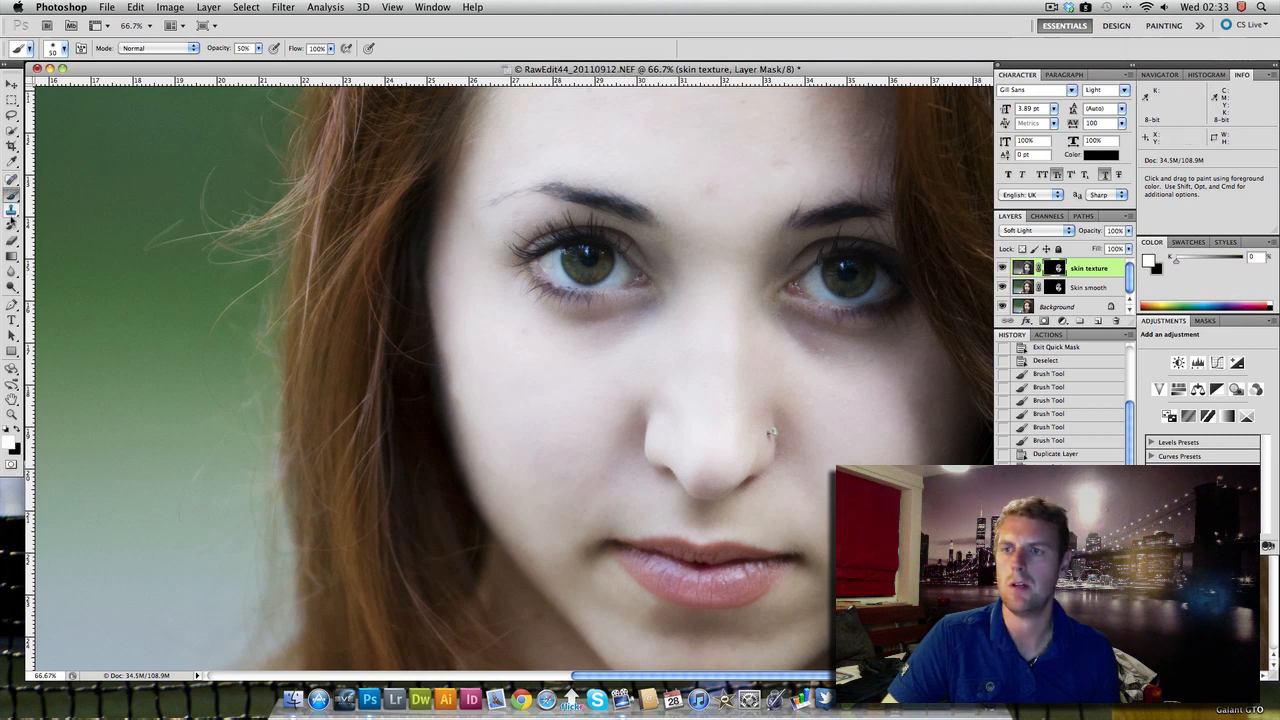
pyautogui.click(16, 433)
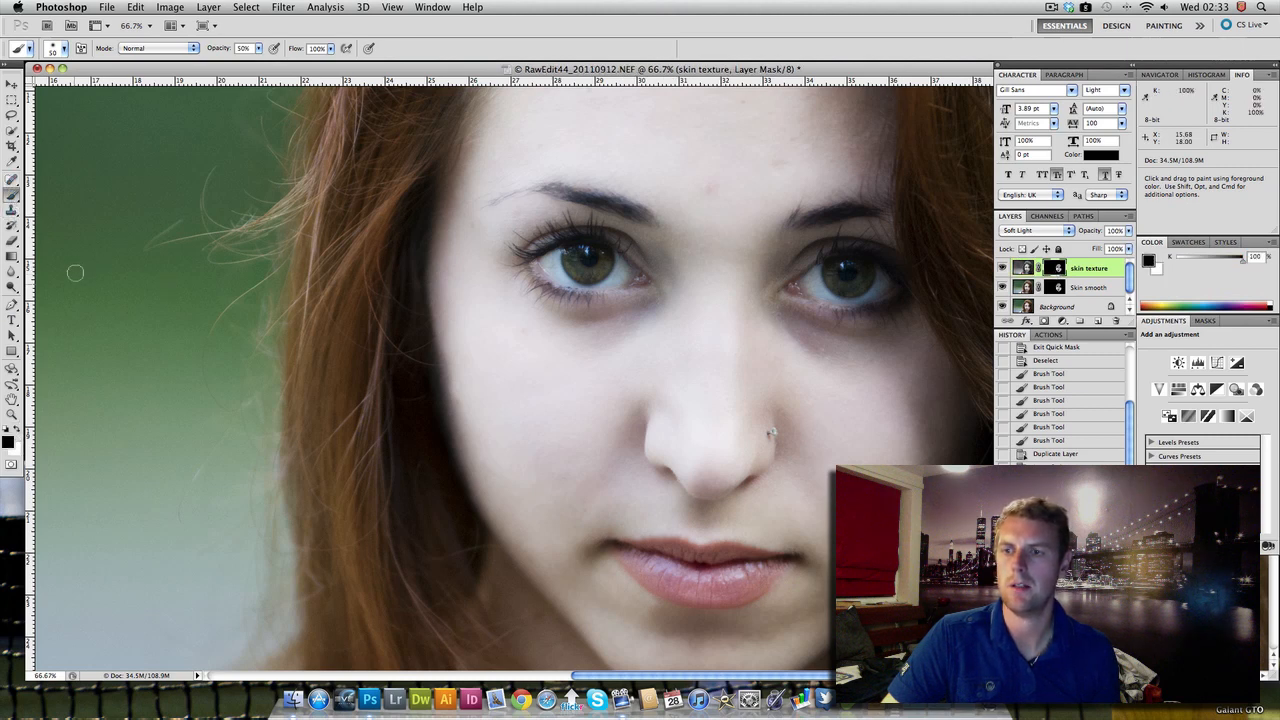
pyautogui.press(']')
pyautogui.press(']')
pyautogui.press(']')
pyautogui.press(']')
pyautogui.press(']')
pyautogui.press(']')
pyautogui.press(']')
pyautogui.press(']')
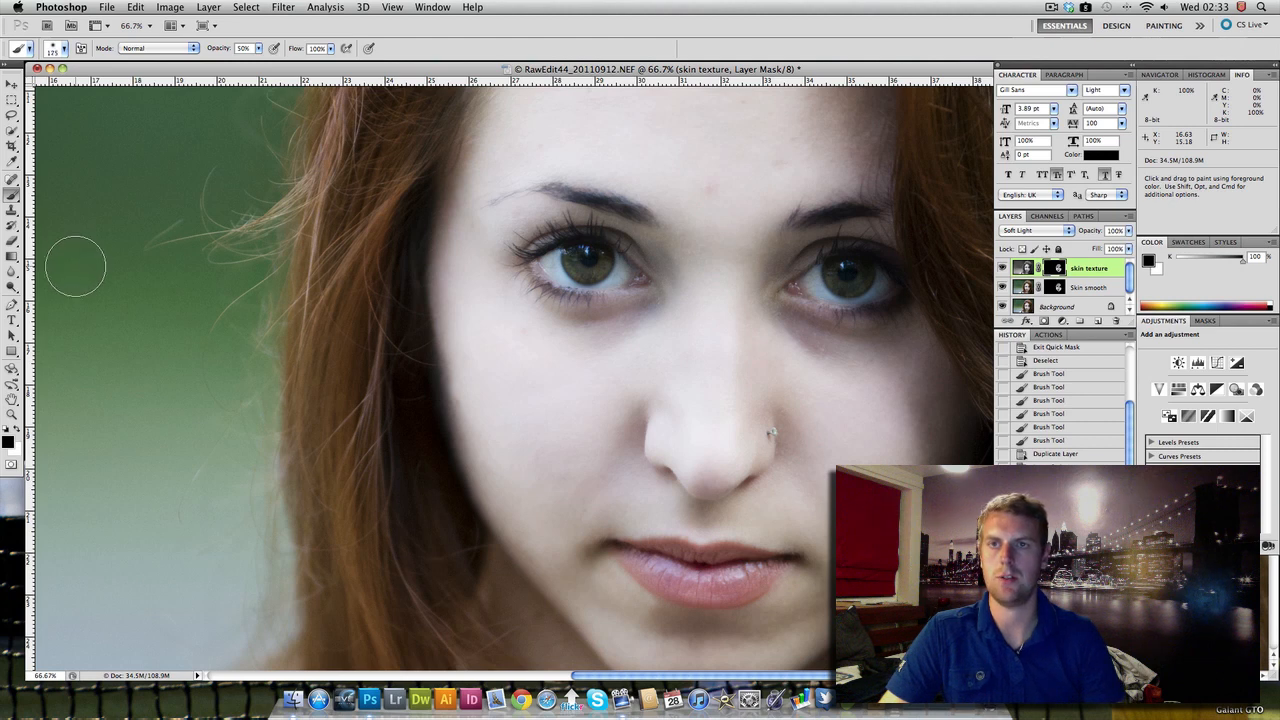
pyautogui.press('1')
pyautogui.press('5')
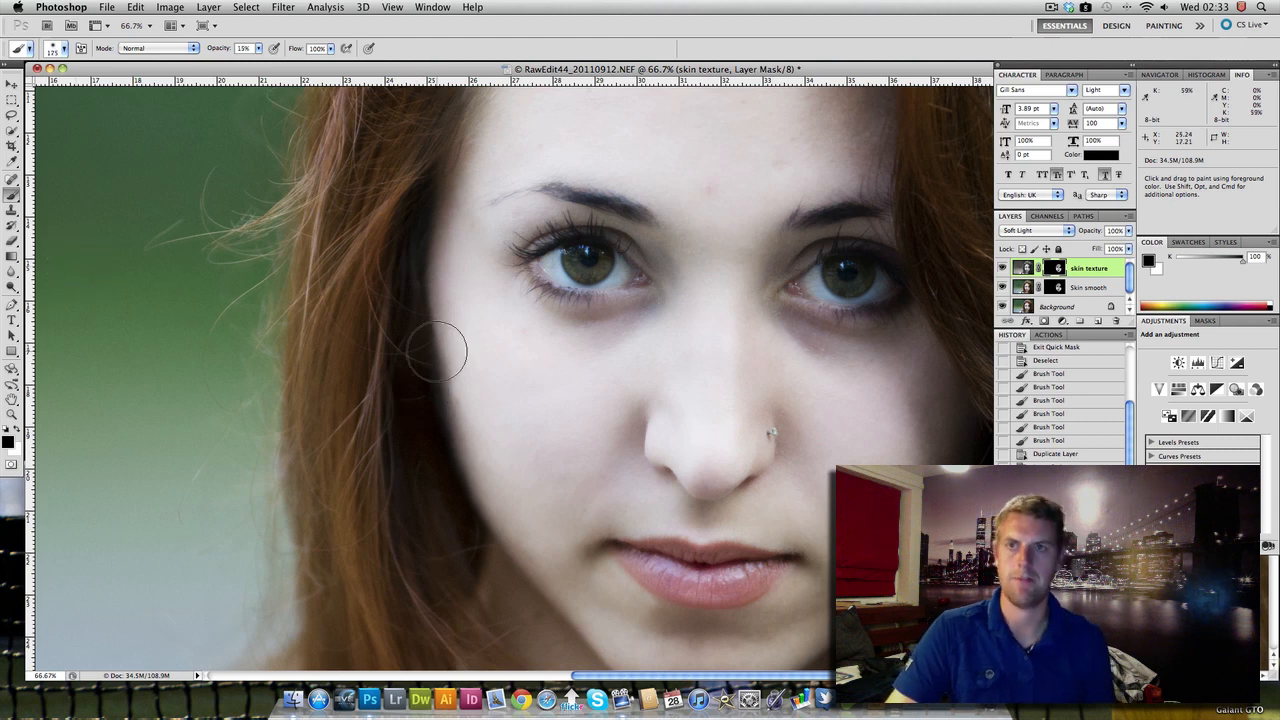
# Step: Enlarge the brush to 200 and softly paint the mask black over the shadowed outer cheek below the eye nearer the nose stud
pyautogui.scroll(-2, 800, 420)
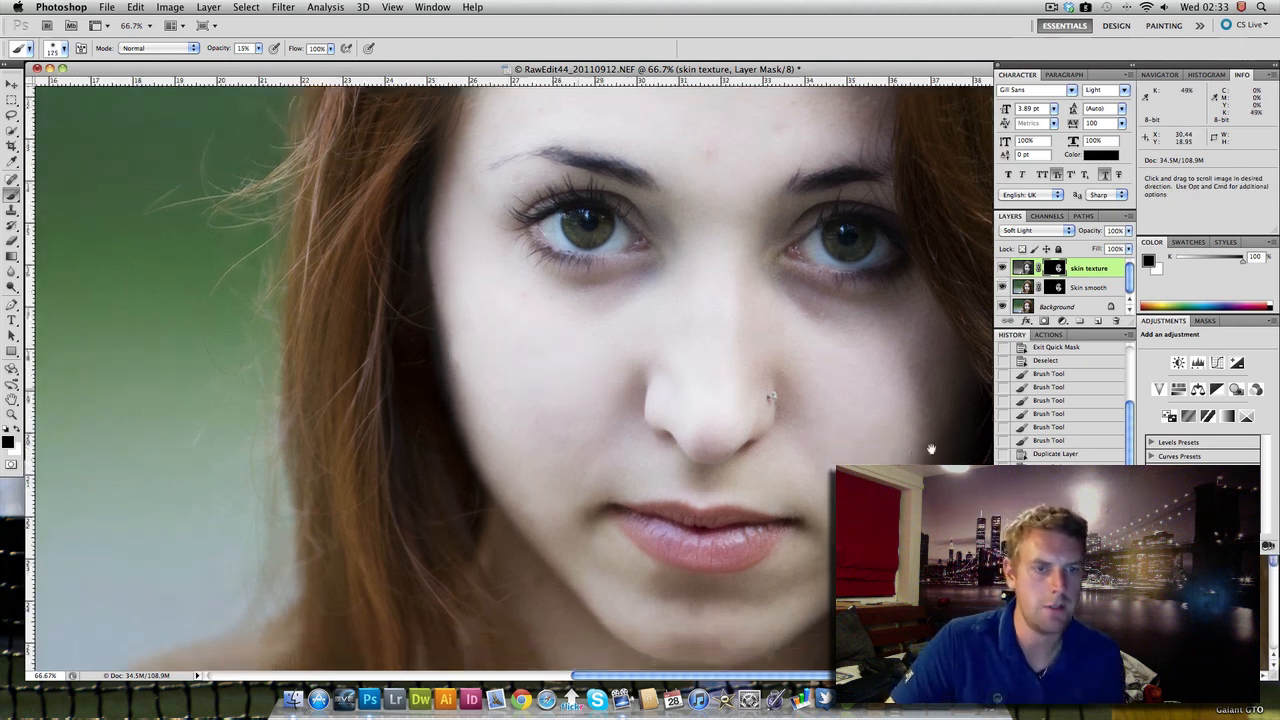
pyautogui.press(']')
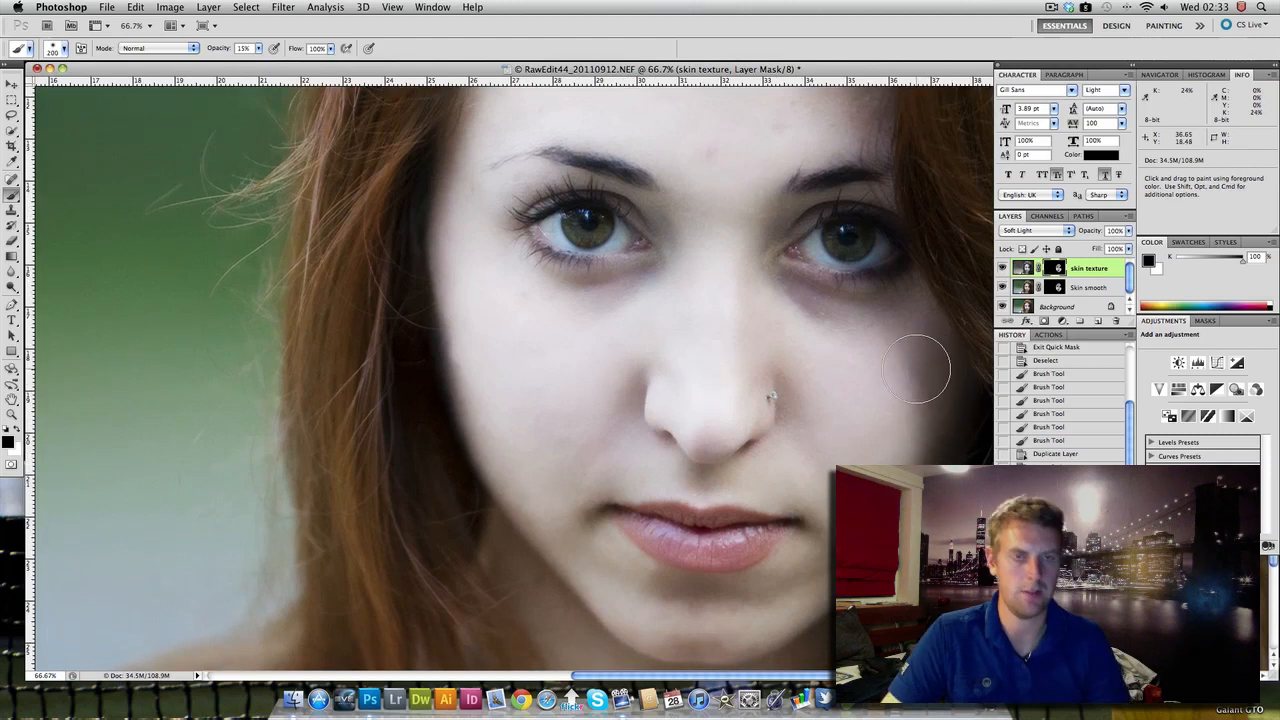
pyautogui.press('space')
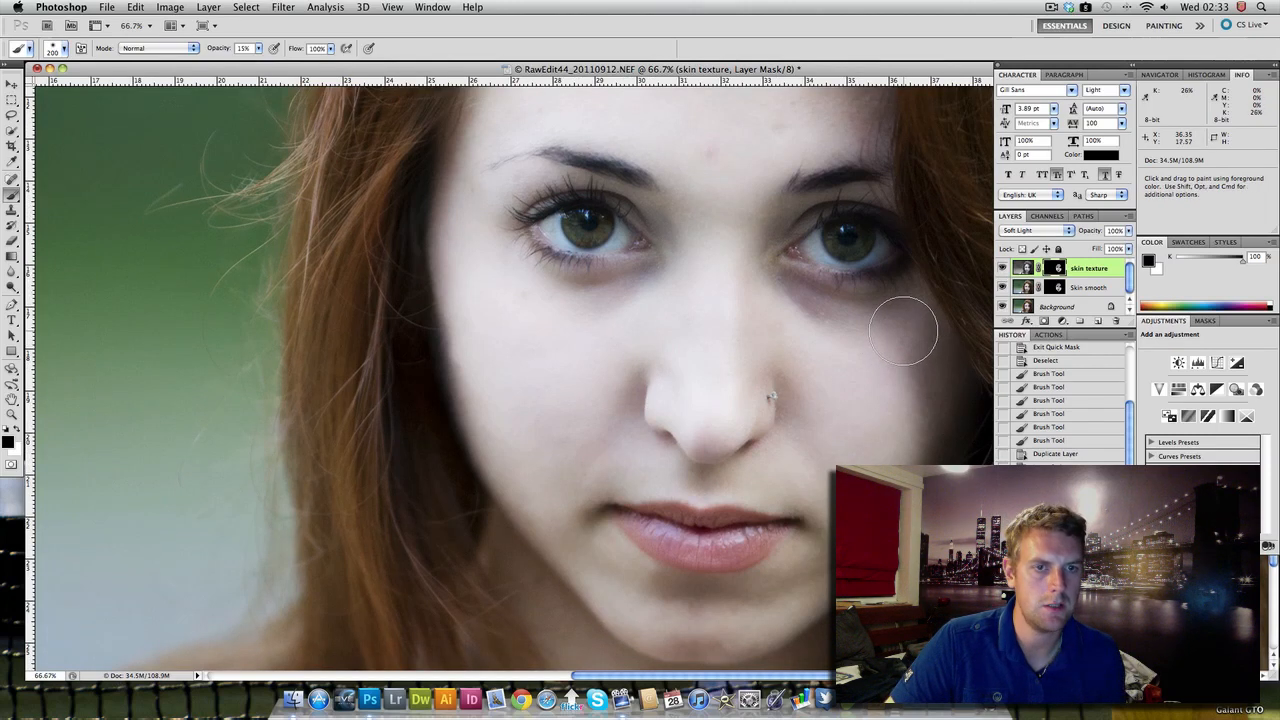
pyautogui.moveTo(913, 424)
pyautogui.mouseDown()
pyautogui.moveTo(912, 313)
pyautogui.moveTo(906, 467)
pyautogui.mouseUp()
pyautogui.moveTo(931, 357)
pyautogui.mouseDown()
pyautogui.moveTo(903, 333)
pyautogui.moveTo(919, 381)
pyautogui.moveTo(912, 460)
pyautogui.moveTo(898, 354)
pyautogui.moveTo(919, 366)
pyautogui.moveTo(886, 332)
pyautogui.moveTo(841, 328)
pyautogui.moveTo(907, 347)
pyautogui.moveTo(894, 397)
pyautogui.mouseUp()
# Step: Reduce the brush to 125 and softly paint the mask black over the shadow beneath the lower lip and on the chin
pyautogui.press('[')
pyautogui.press('[')
pyautogui.press('[')
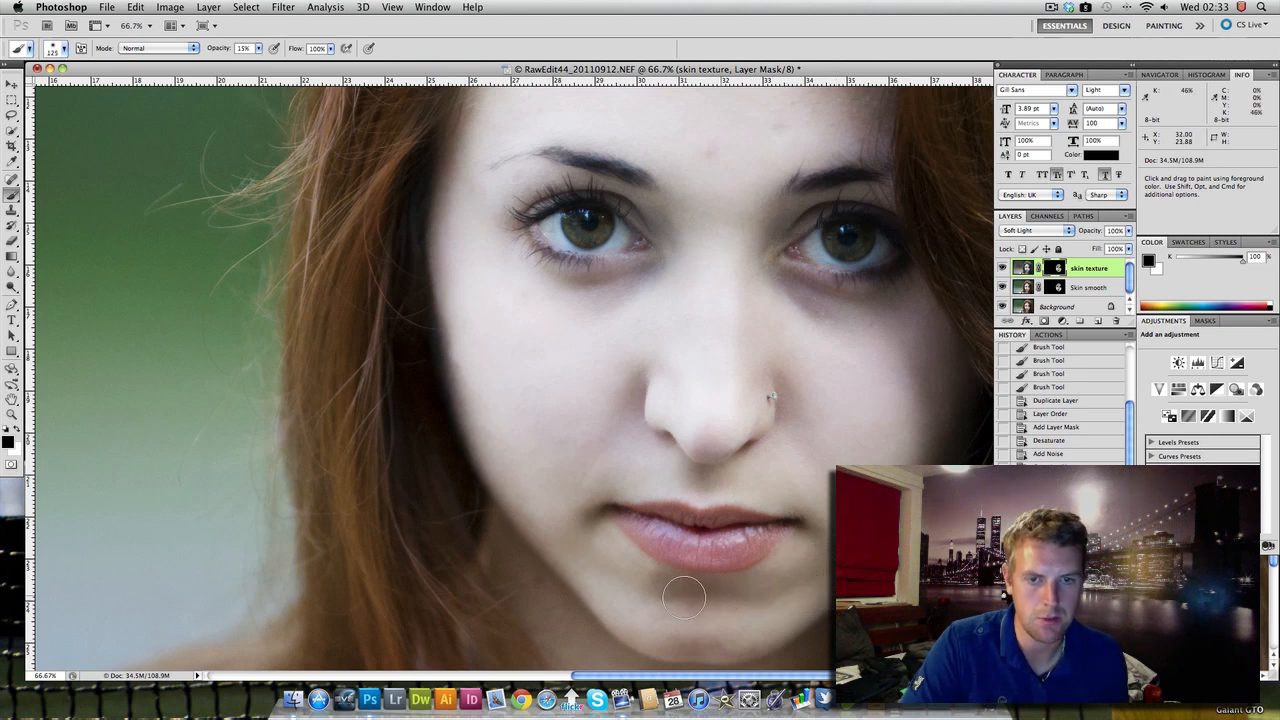
pyautogui.moveTo(756, 600); pyautogui.dragTo(810, 583)
pyautogui.moveTo(644, 582)
pyautogui.mouseDown()
pyautogui.moveTo(582, 536)
pyautogui.moveTo(665, 614)
pyautogui.moveTo(640, 610)
pyautogui.moveTo(724, 628)
pyautogui.mouseUp()
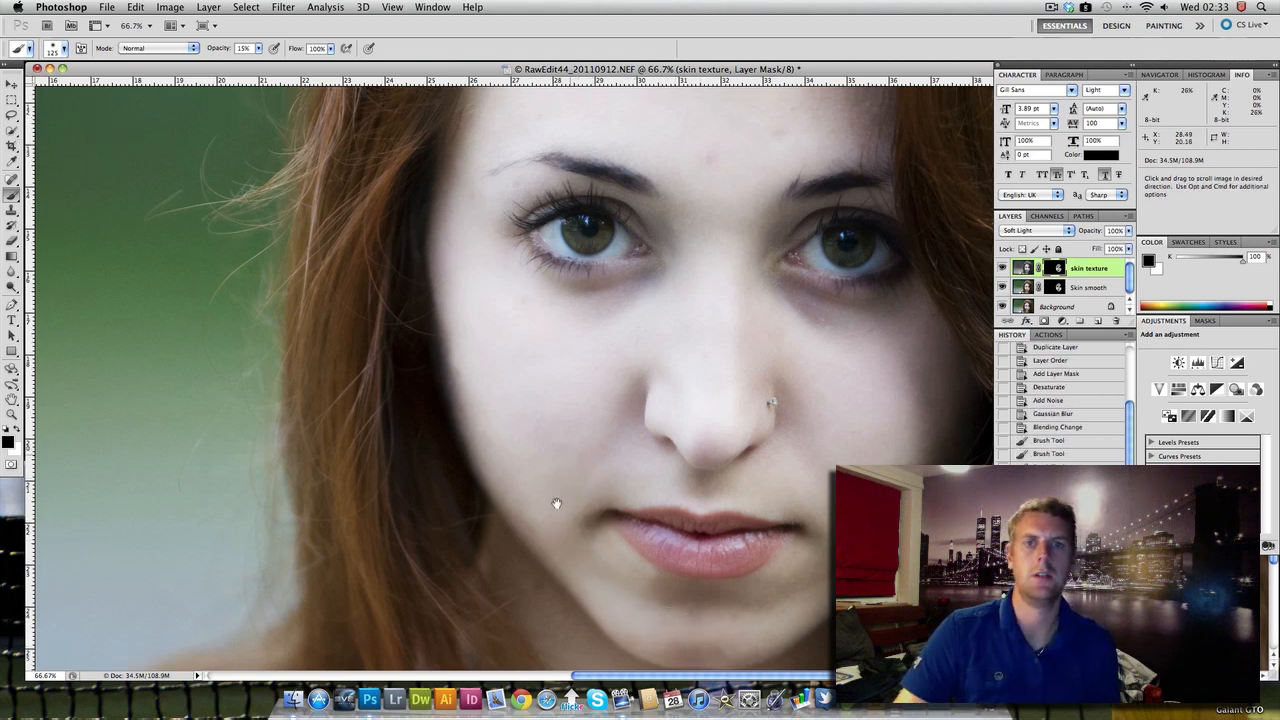
# Step: Examine the retouched forehead, eyes and nose up close, and the overall look of the whole portrait
pyautogui.moveTo(600, 300); pyautogui.dragTo(605, 469)
pyautogui.moveTo(623, 411)
pyautogui.mouseDown()
pyautogui.moveTo(619, 424)
pyautogui.moveTo(635, 416)
pyautogui.mouseUp()
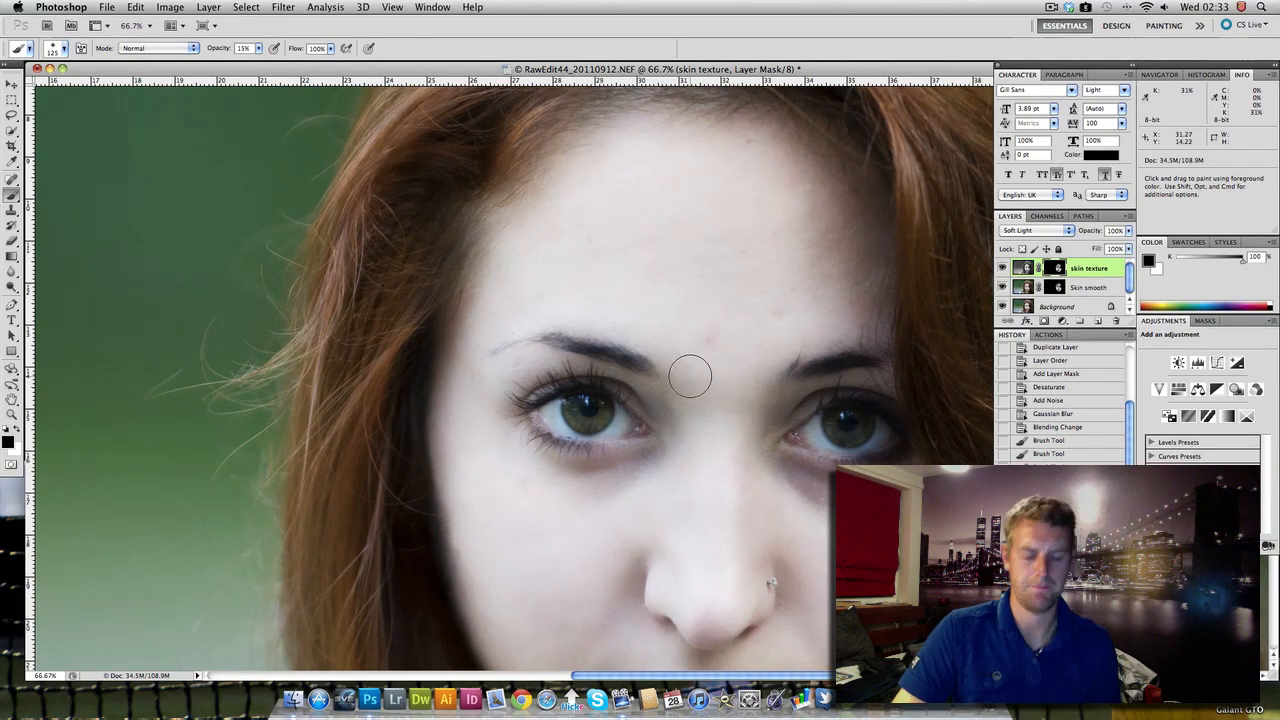
pyautogui.press('super+minus')
pyautogui.press('super+minus')
pyautogui.press('super+minus')
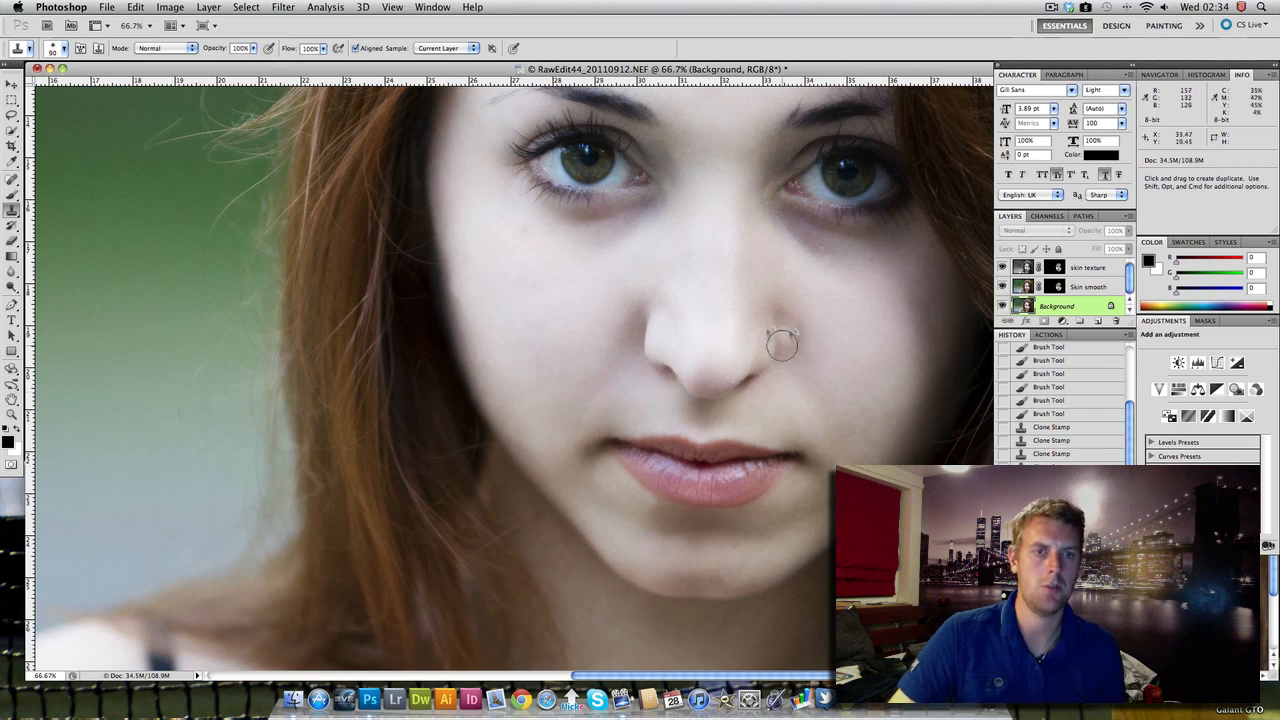
pyautogui.moveTo(752, 229); pyautogui.dragTo(749, 380)
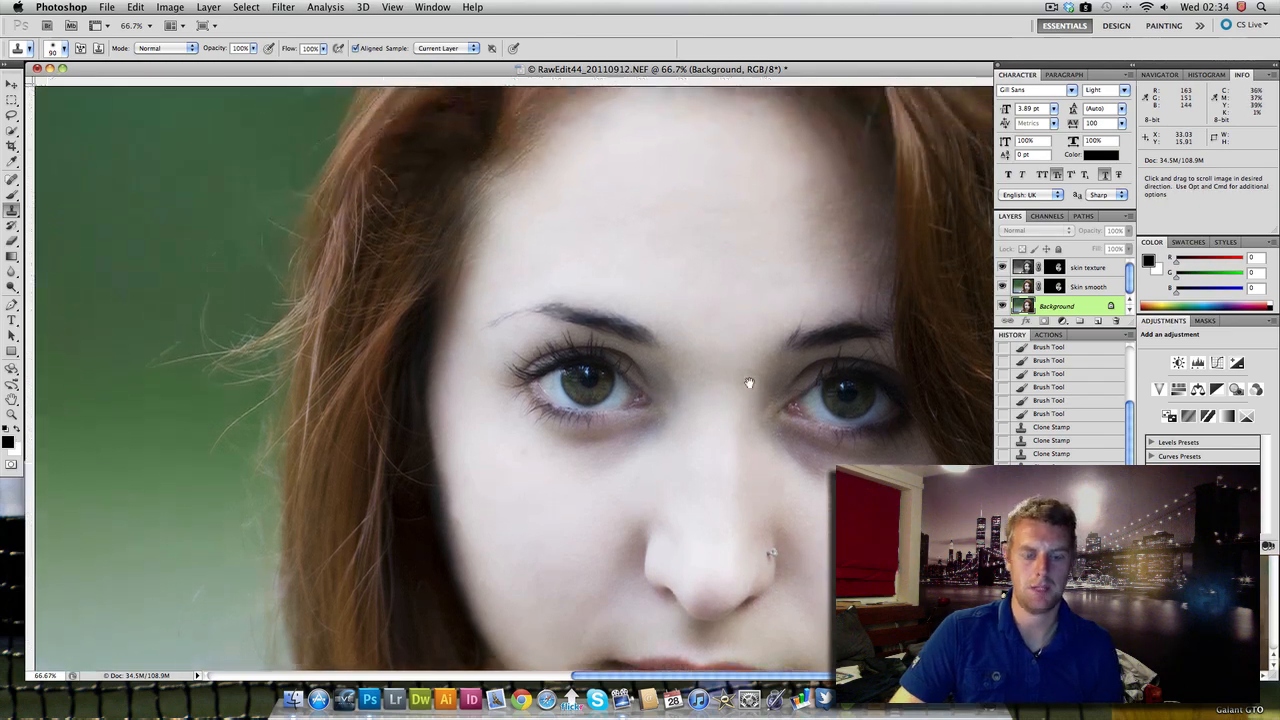
pyautogui.press('super+minus')
pyautogui.press('super+minus')
pyautogui.press('super+minus')
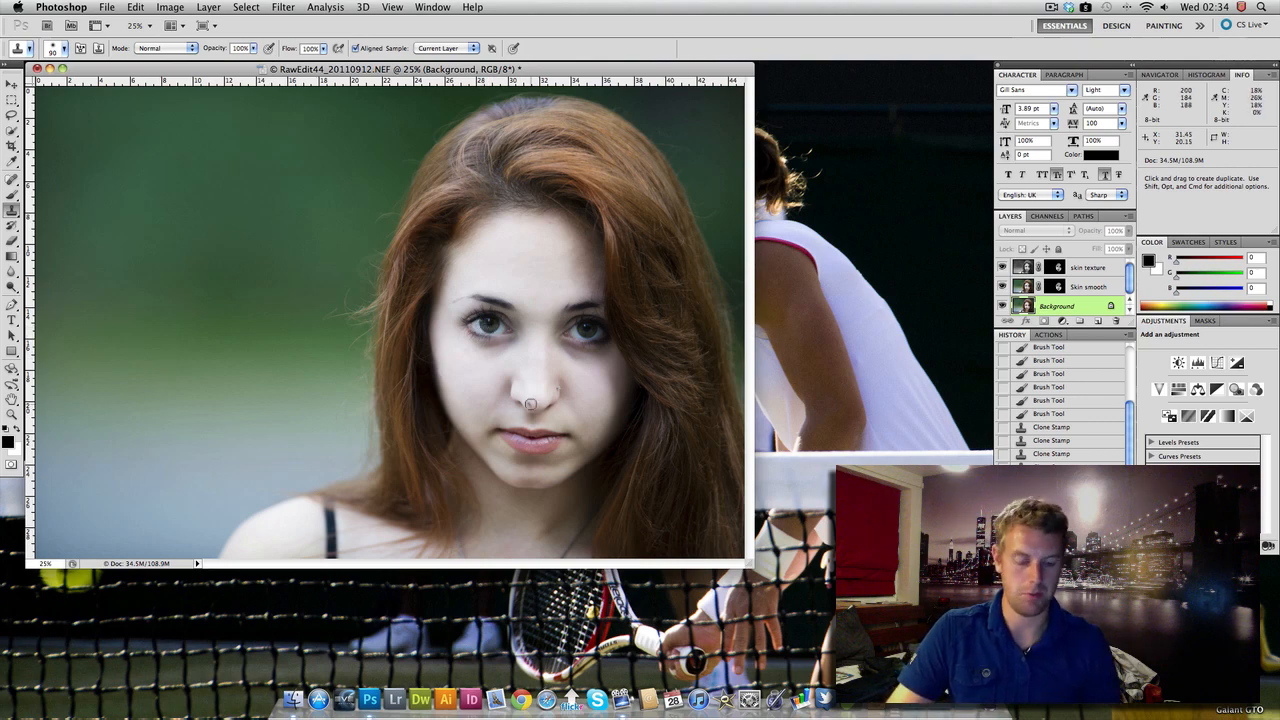
# Step: Enlarge the document window around the face at 66.7% zoom and turn on Quick Mask mode for the Background layer
pyautogui.press('super+plus')
pyautogui.press('super+plus')
pyautogui.press('super+plus')
pyautogui.moveTo(790, 511); pyautogui.dragTo(467, 357)
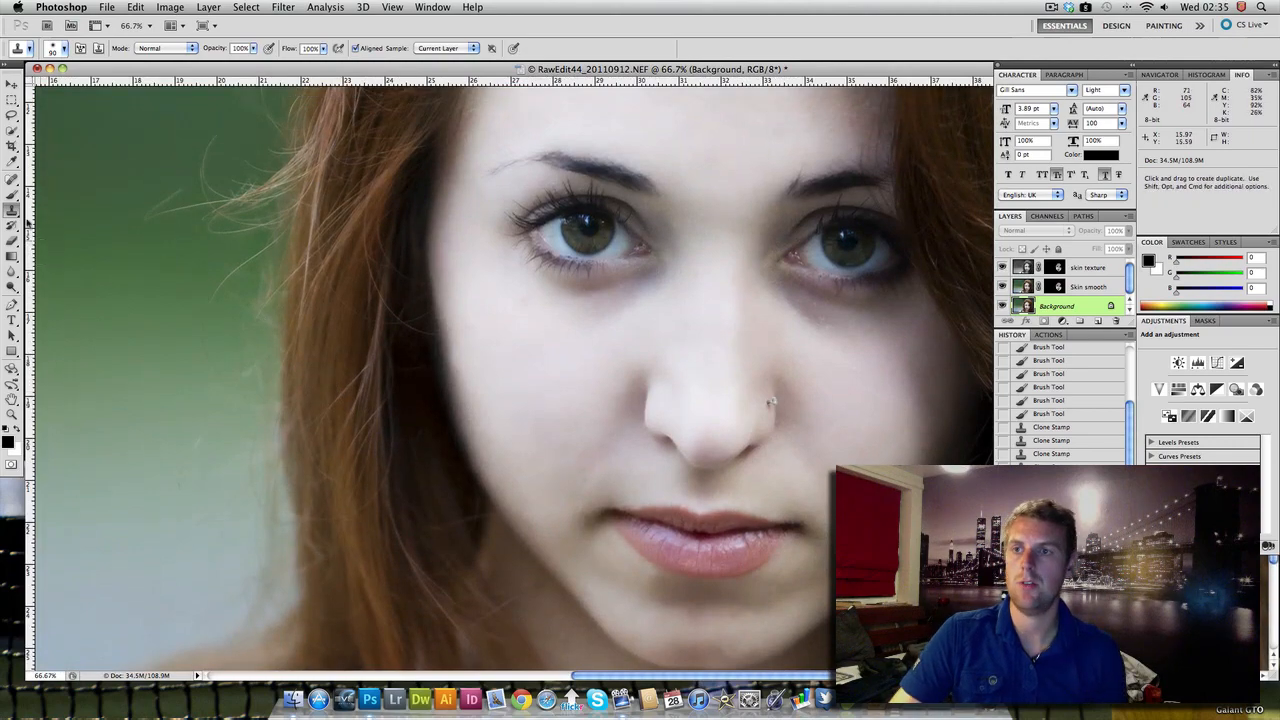
pyautogui.click(11, 463)
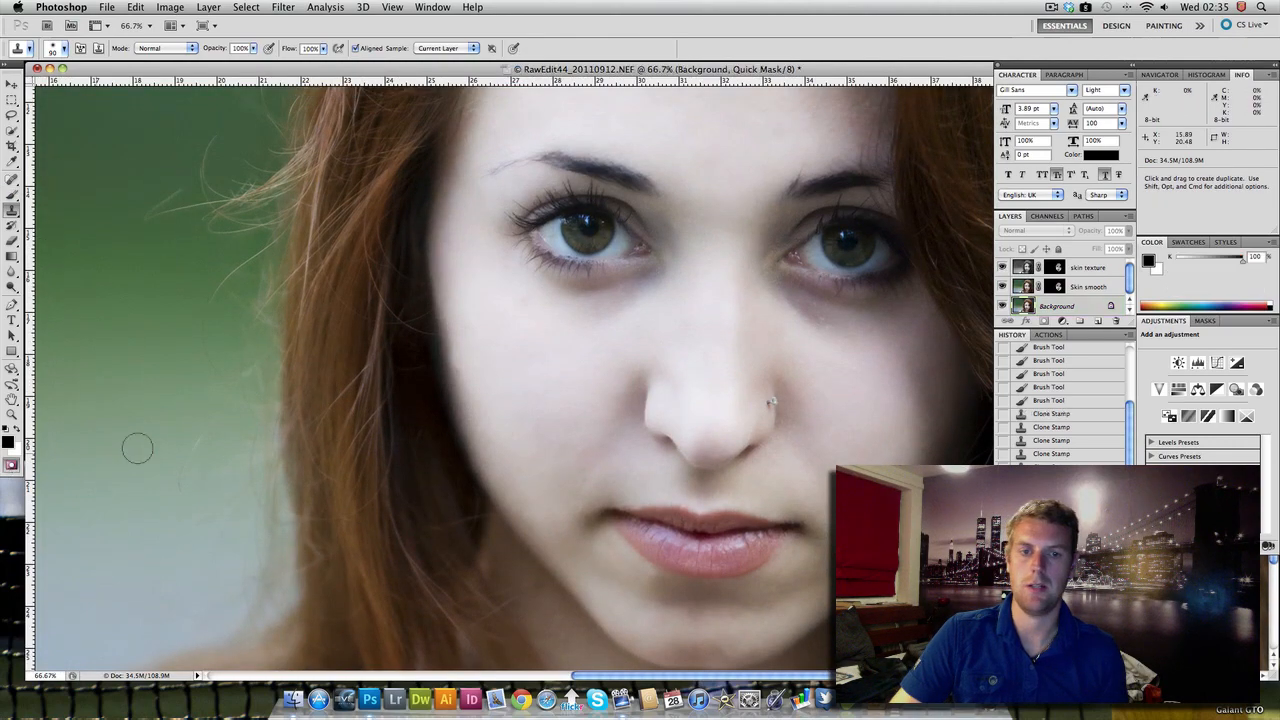
# Step: Show the whole portrait at 25% zoom, then reposition and enlarge its document window to leave an empty margin around the image
pyautogui.scroll(3, 137, 448)
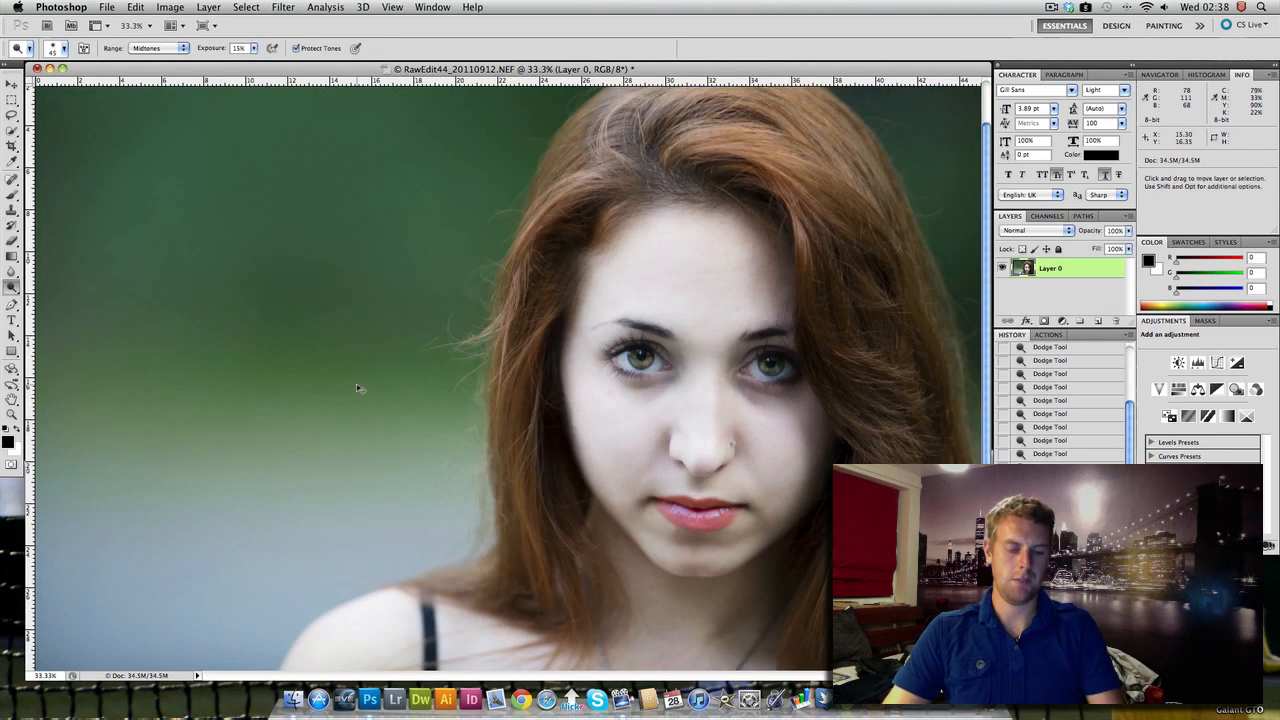
pyautogui.press('super+minus')
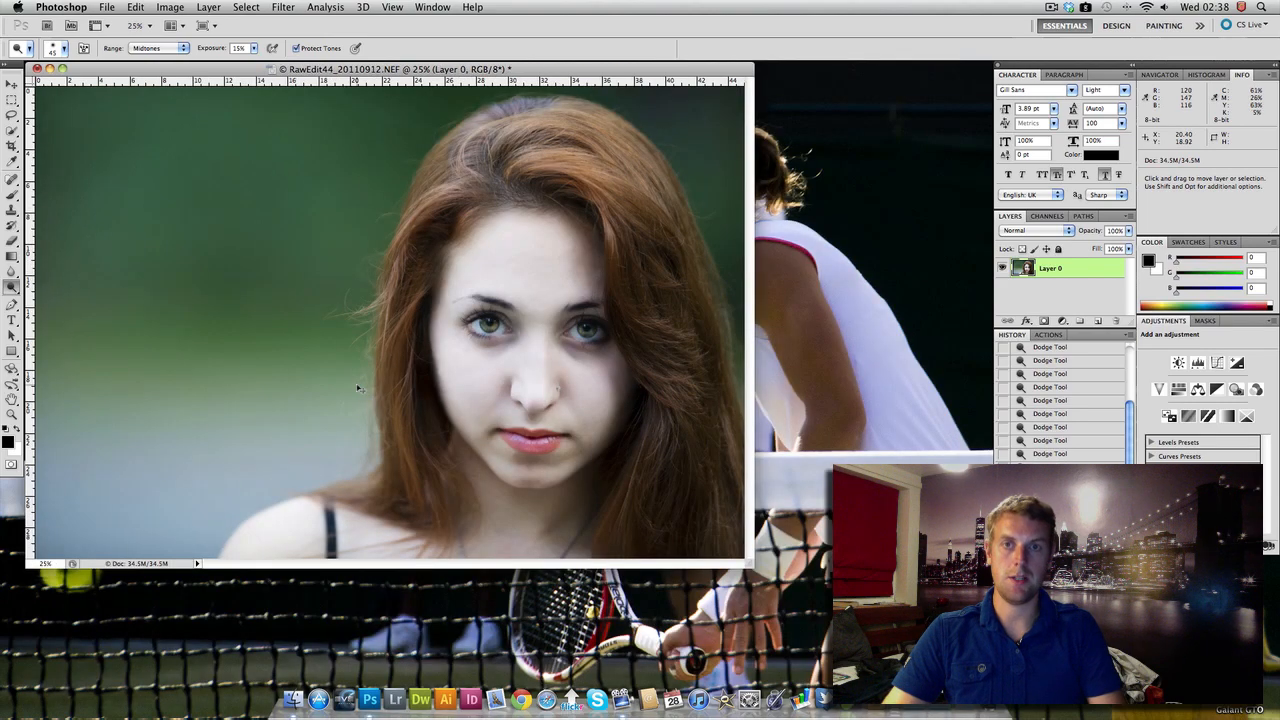
pyautogui.press('super+plus')
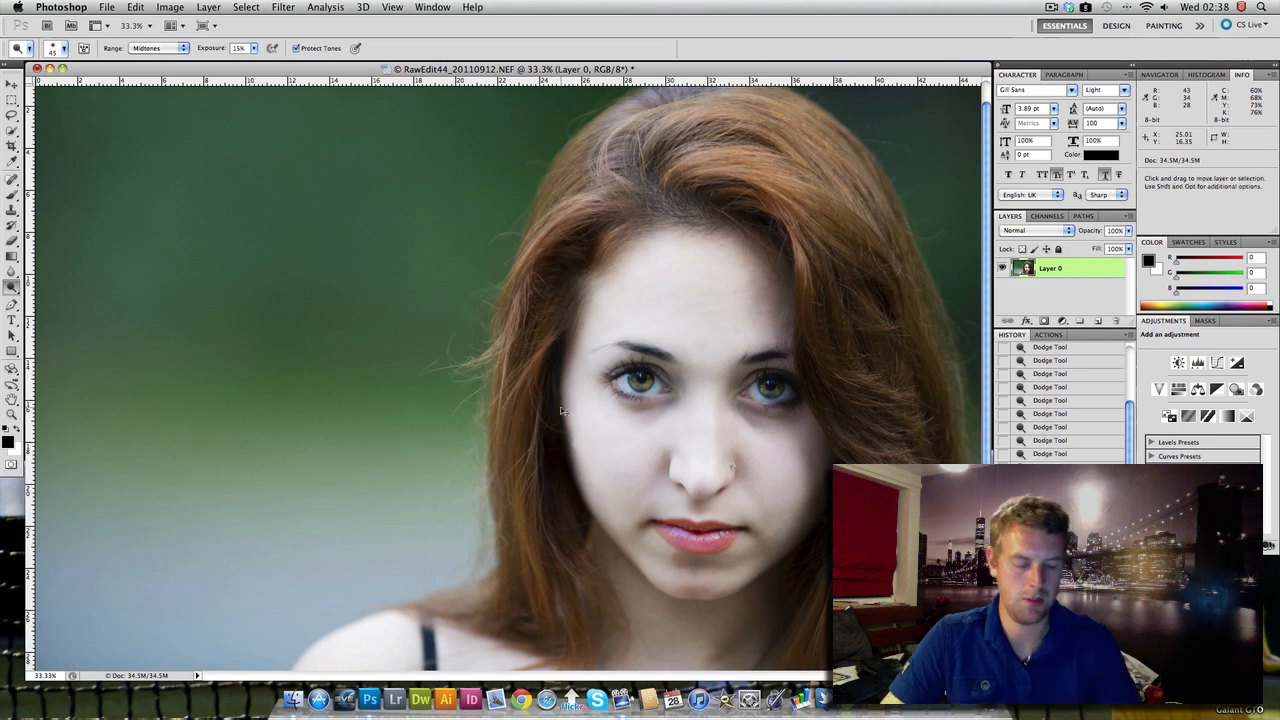
pyautogui.scroll(-1, 827, 424)
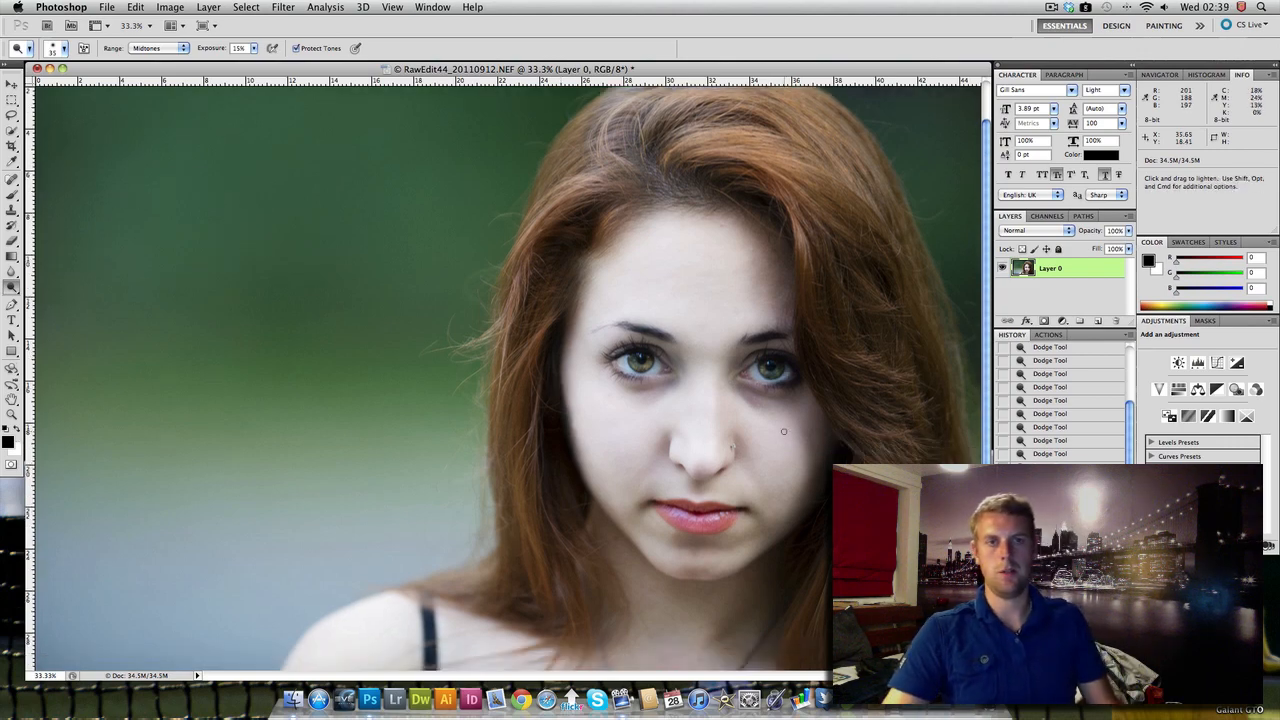
pyautogui.press('super+minus')
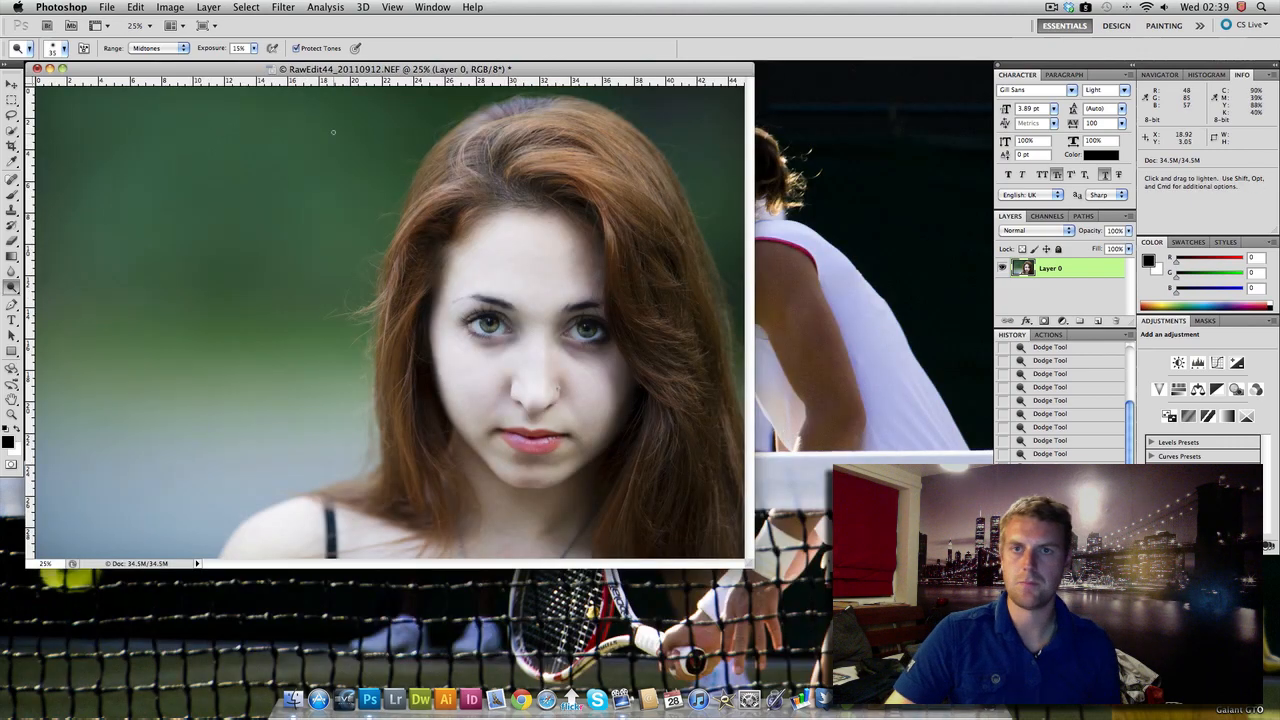
pyautogui.moveTo(235, 70); pyautogui.dragTo(299, 94)
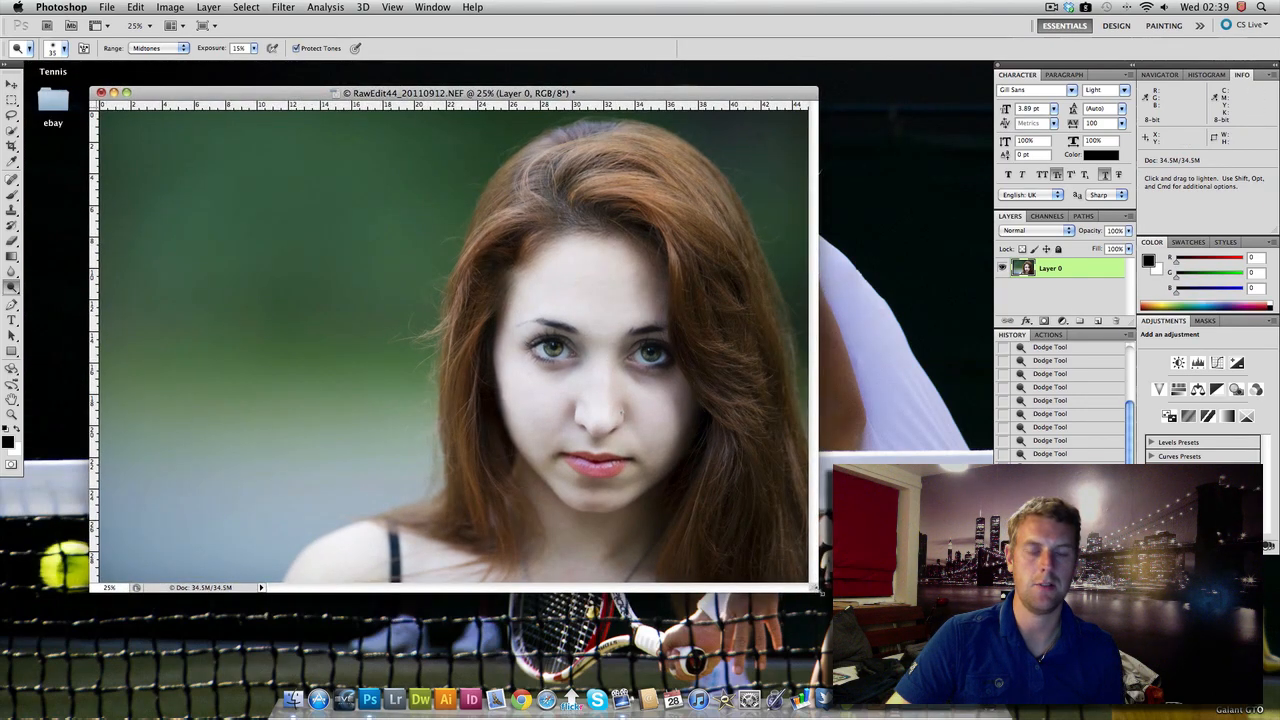
pyautogui.moveTo(816, 588); pyautogui.dragTo(889, 626)
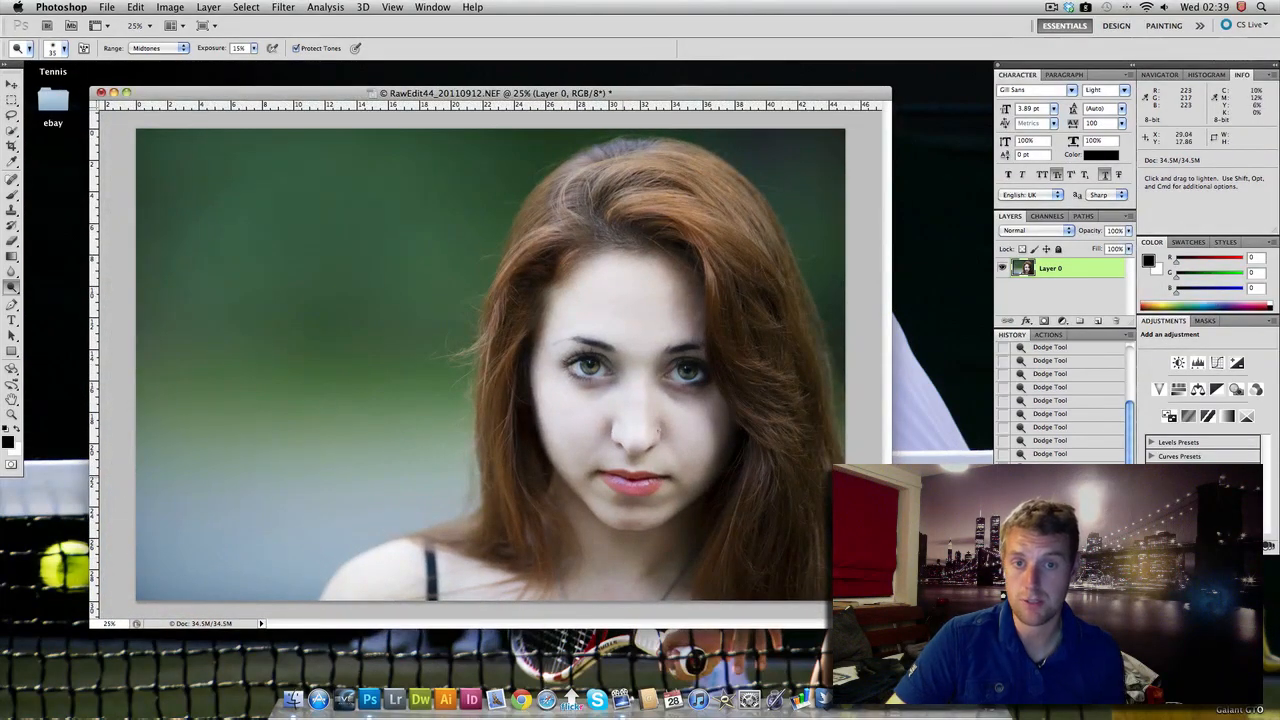